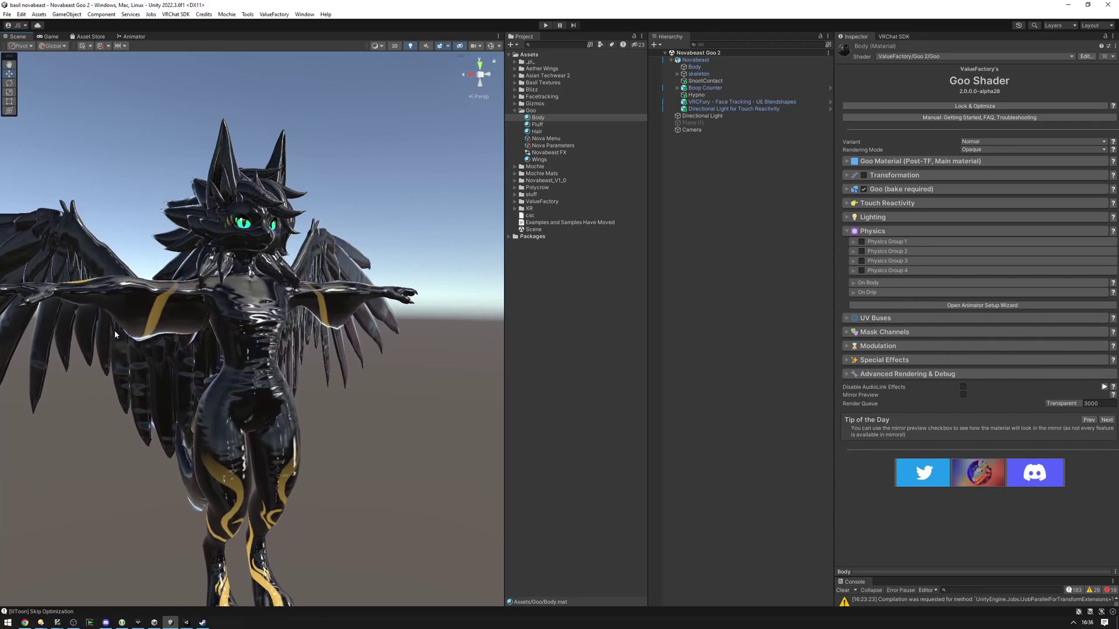
# Review the Body material's Physics Group 1 settings and mask channel options, and consult the Goo Shader manual briefly.
pyautogui.moveTo(146, 273); pyautogui.dragTo(228, 275, button='right')
pyautogui.keyDown('alt'); pyautogui.moveTo(228, 275); pyautogui.dragTo(136, 276); pyautogui.keyUp('alt')
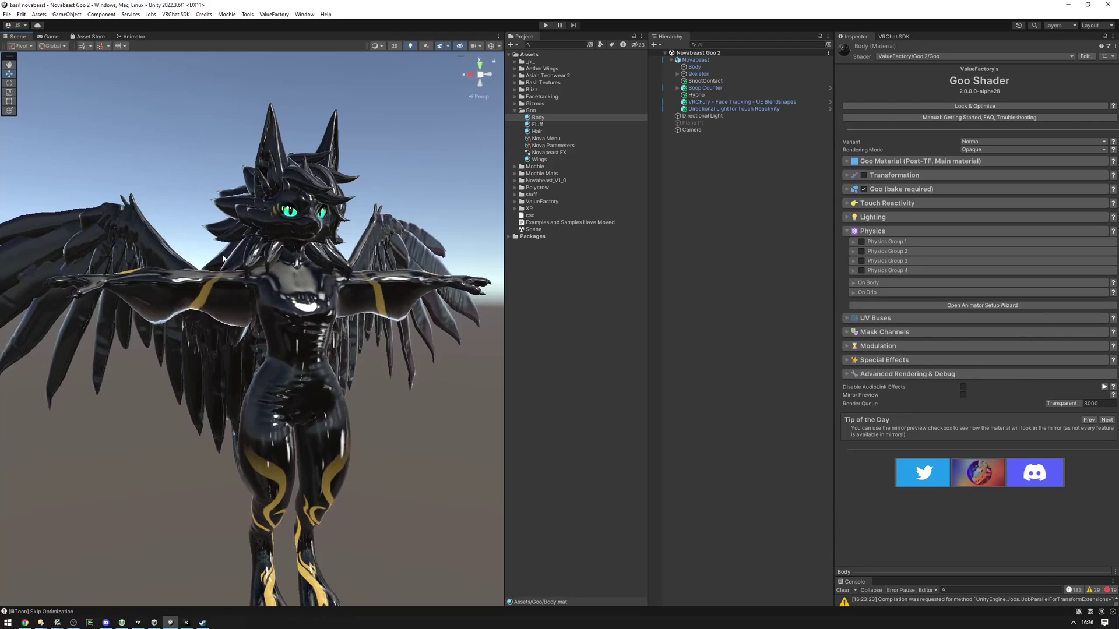
pyautogui.click(967, 242)
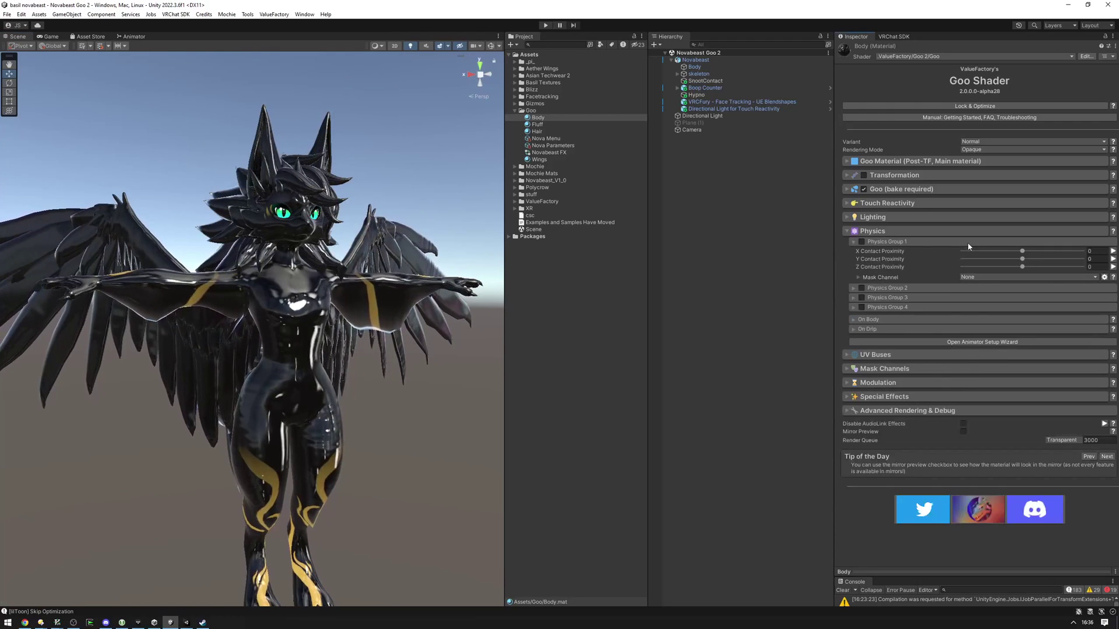
pyautogui.click(1004, 278)
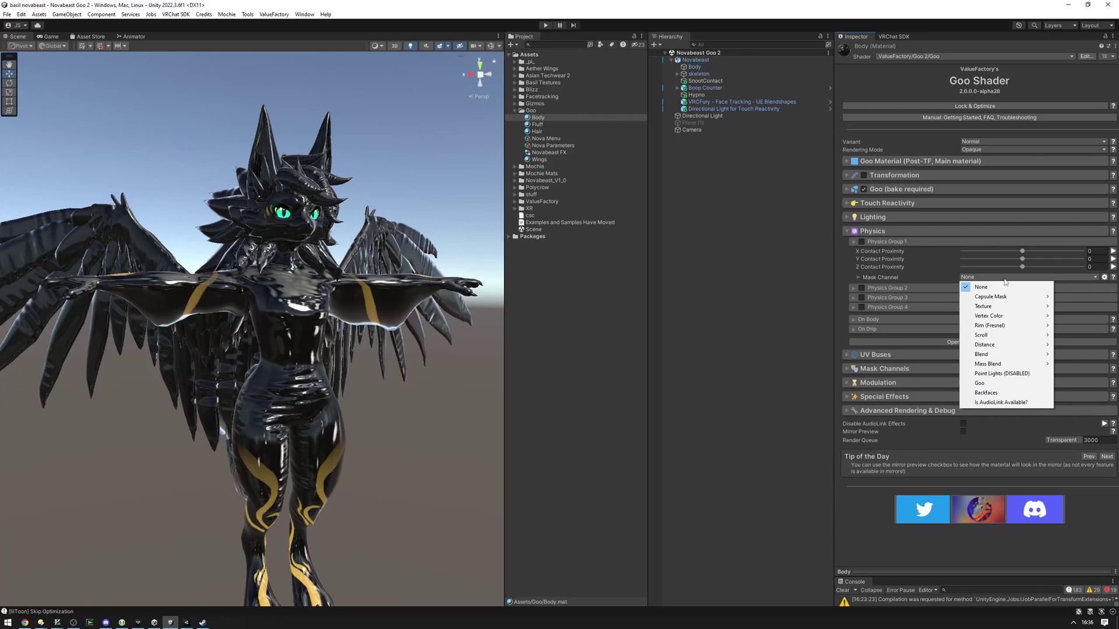
pyautogui.click(966, 118)
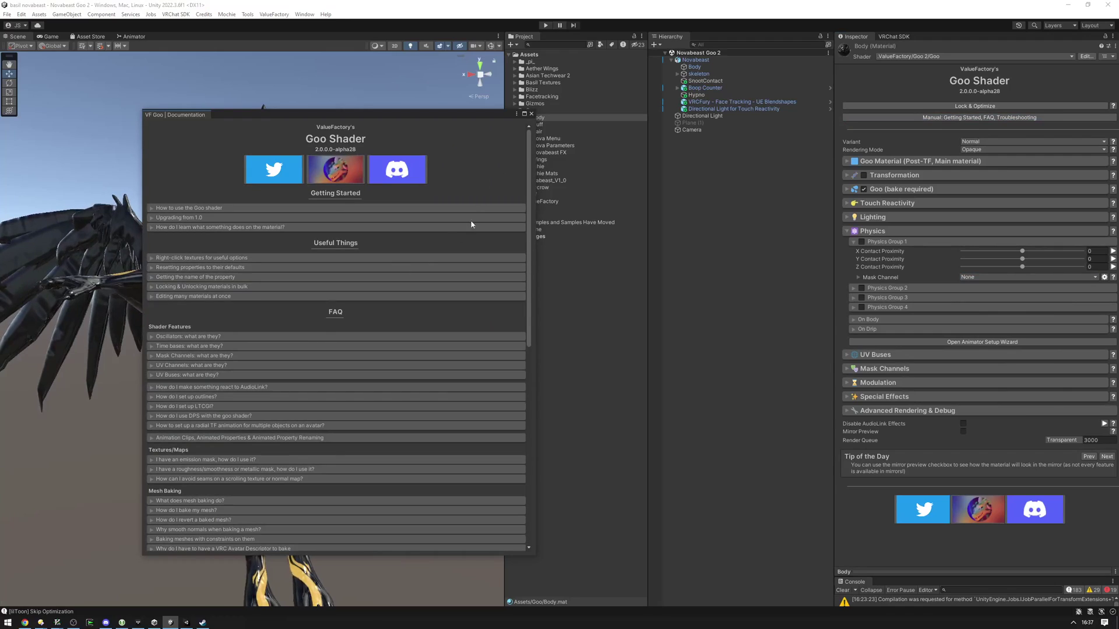
pyautogui.click(531, 114)
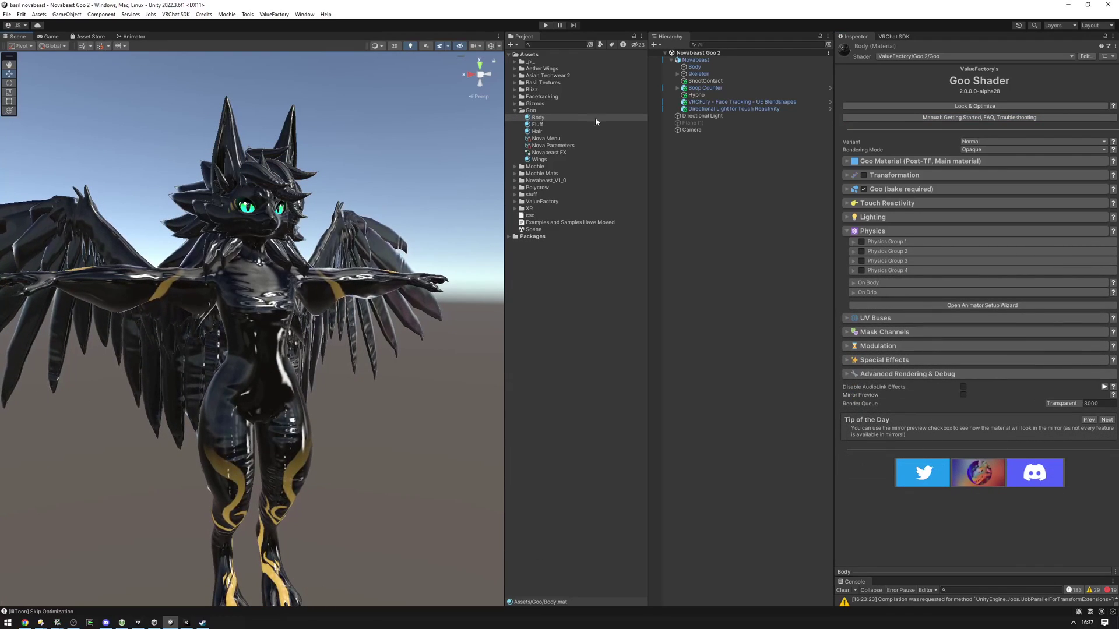
pyautogui.scroll(3, 409, 228)
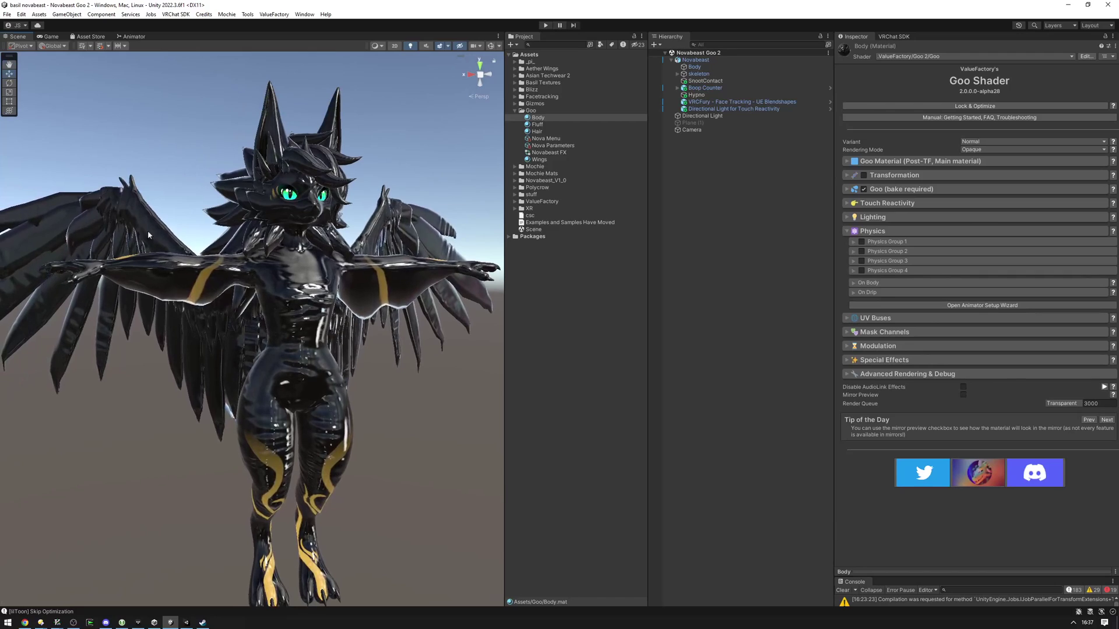
pyautogui.keyDown('alt'); pyautogui.moveTo(148, 232); pyautogui.dragTo(223, 240); pyautogui.keyUp('alt')
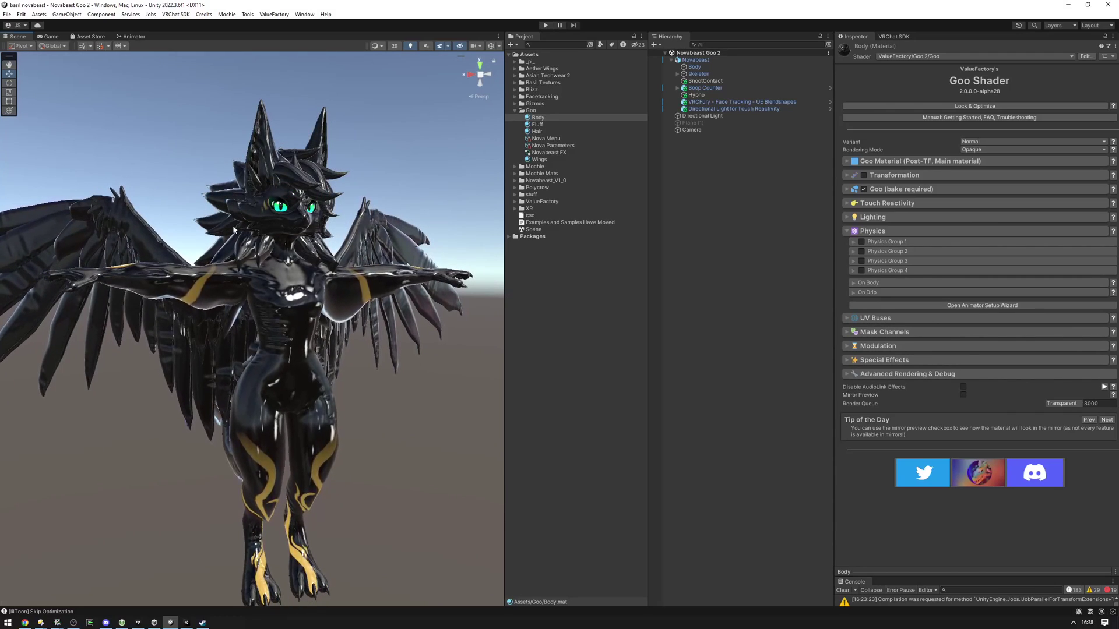
# Expand the ValueFactory, Goo 2 and Prefabs folders and locate the four Goo Physics Group (XYZ) prefabs.
pyautogui.click(514, 202)
pyautogui.click(521, 216)
pyautogui.click(538, 216)
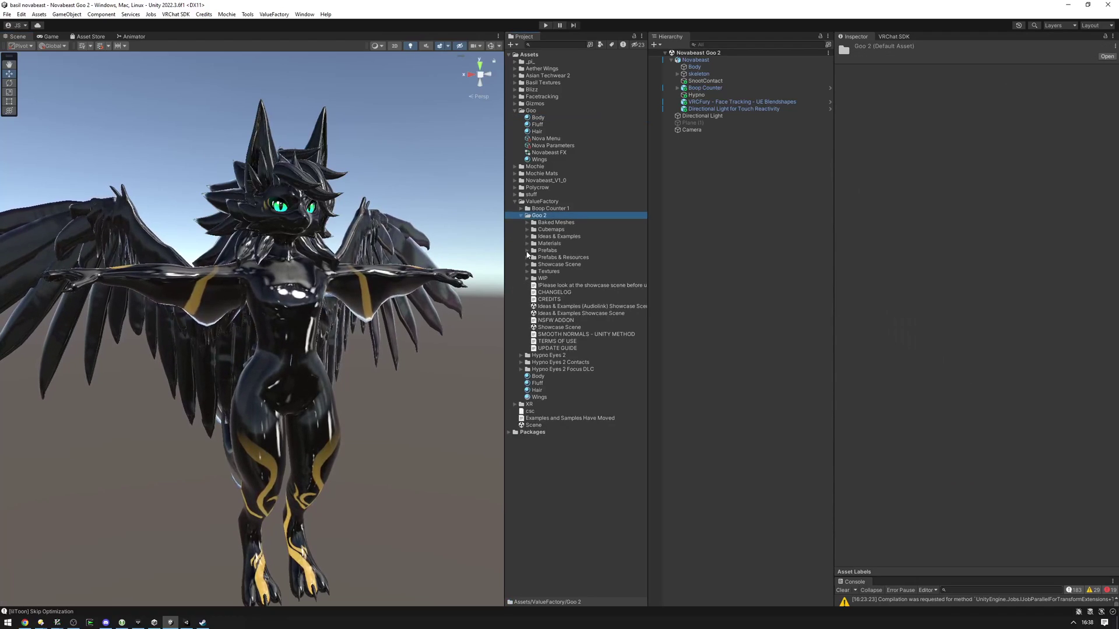
pyautogui.click(527, 250)
pyautogui.click(577, 272)
pyautogui.keyDown('shift'); pyautogui.click(606, 292); pyautogui.keyUp('shift')
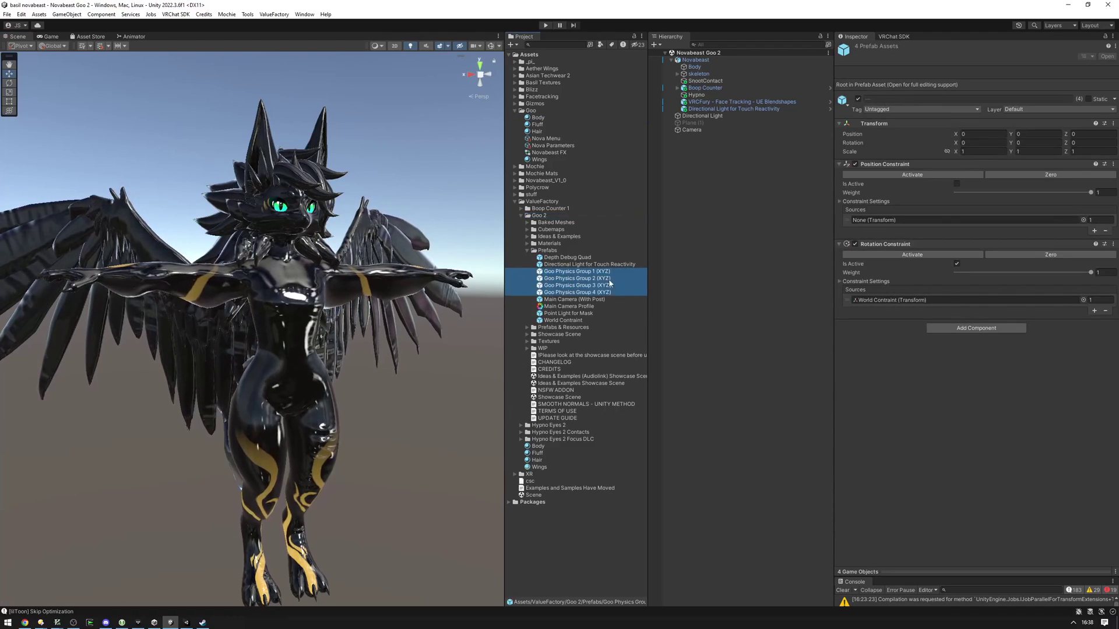
pyautogui.click(594, 293)
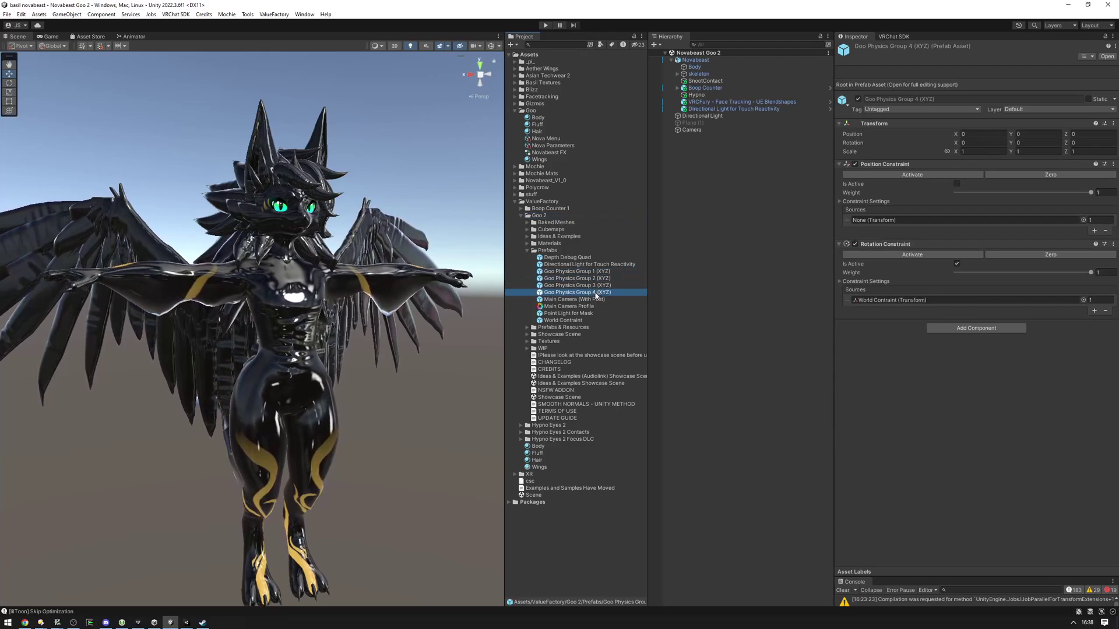
# Enable Physics Group 1 on the Body material and add the Goo Physics Group 1 (XYZ) prefab under Novabeast.
pyautogui.click(590, 118)
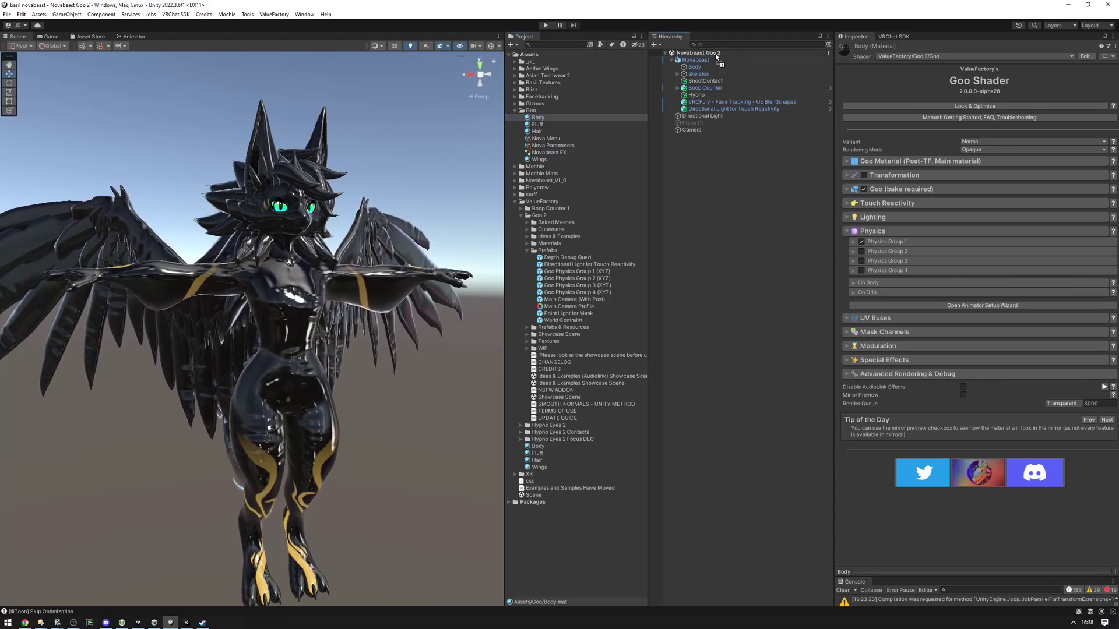
pyautogui.moveTo(717, 57); pyautogui.dragTo(708, 61)
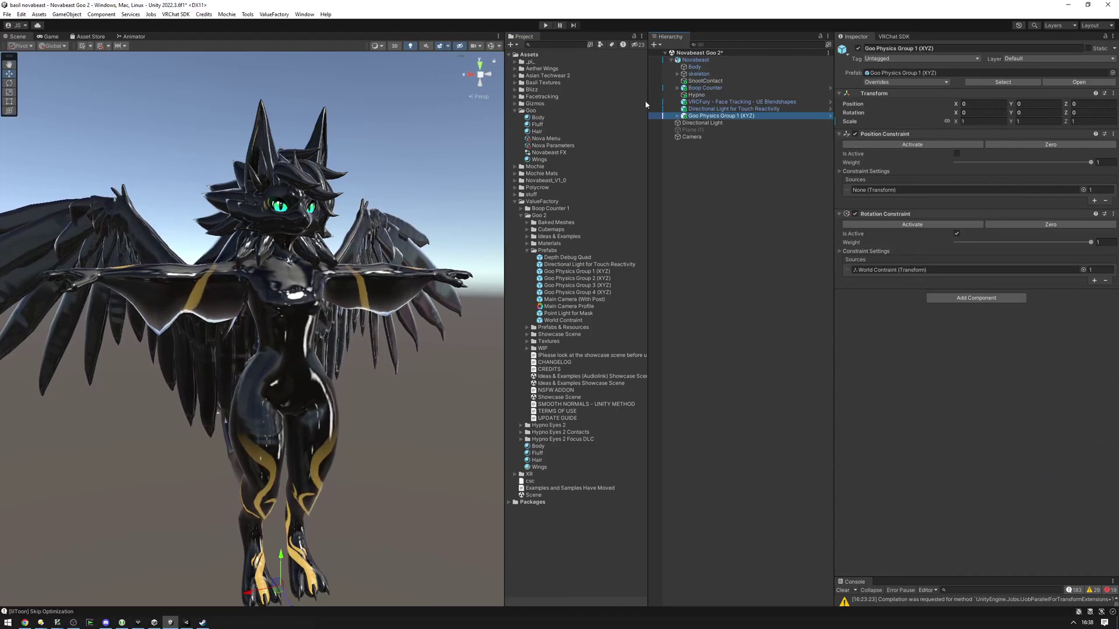
# Expand the Novabeast skeleton and assign hand_r as the Position Constraint source of Goo Physics Group 1 (XYZ).
pyautogui.keyDown('alt'); pyautogui.click(678, 74); pyautogui.keyUp('alt')
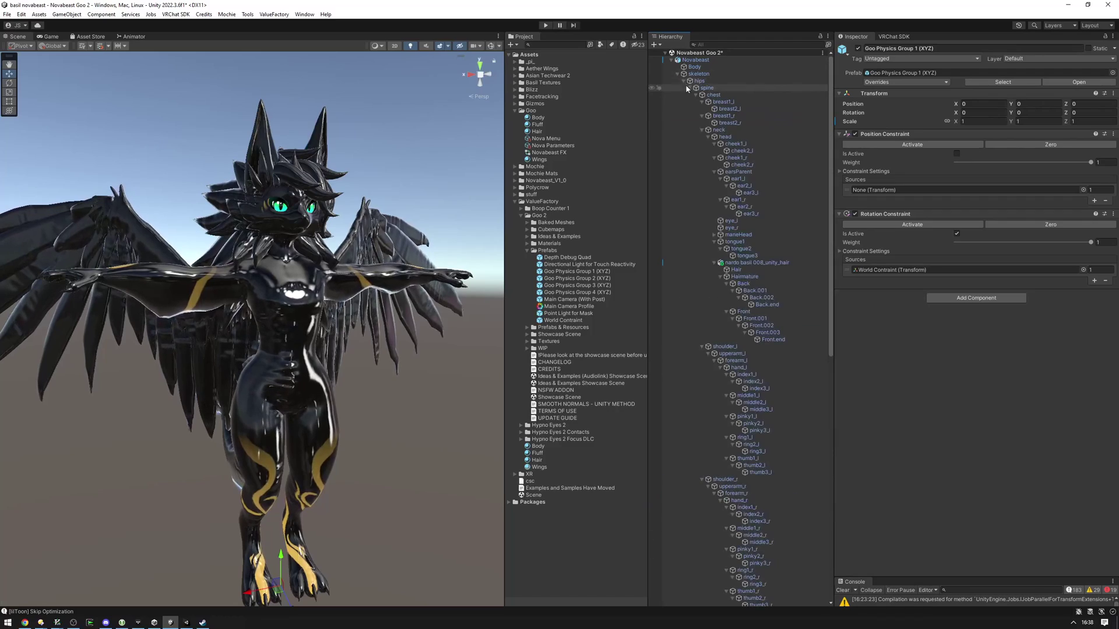
pyautogui.scroll(-3, 718, 234)
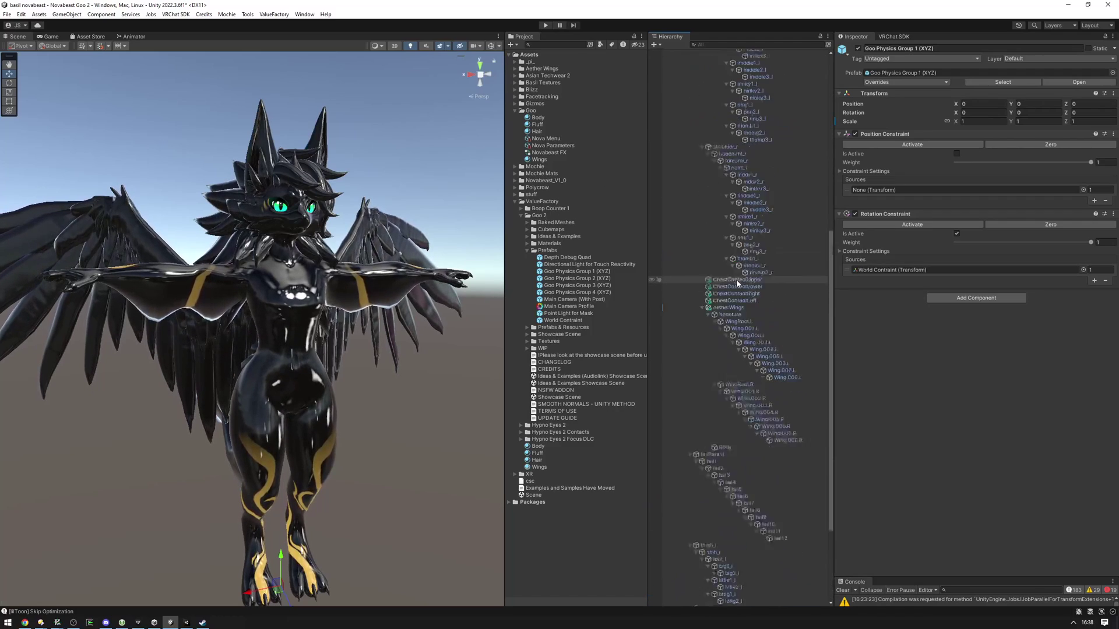
pyautogui.scroll(2, 738, 249)
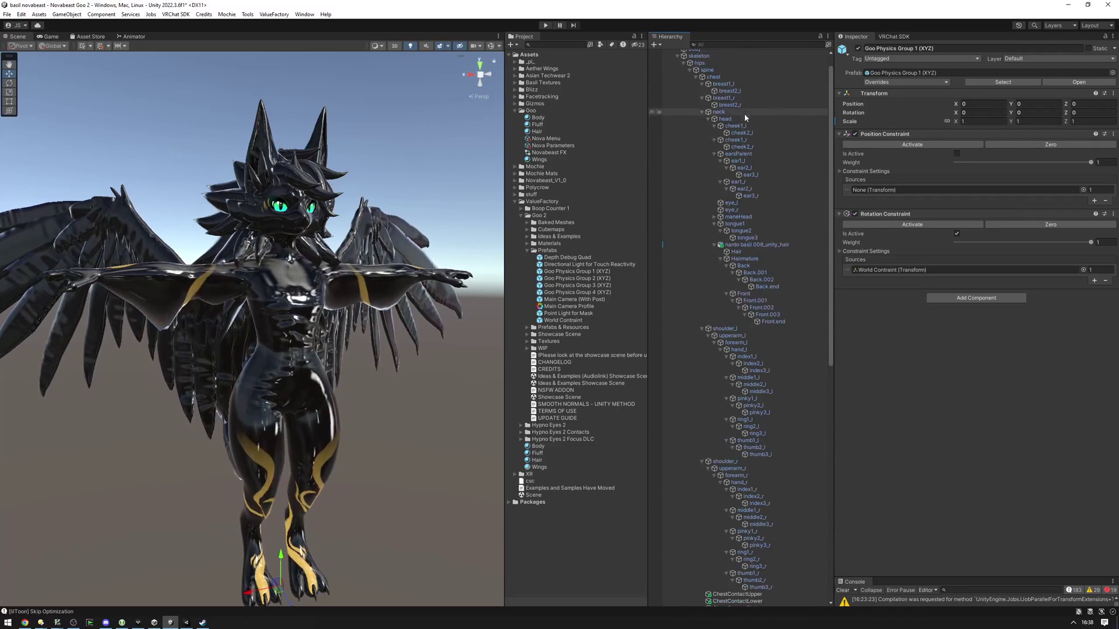
pyautogui.scroll(-8, 749, 214)
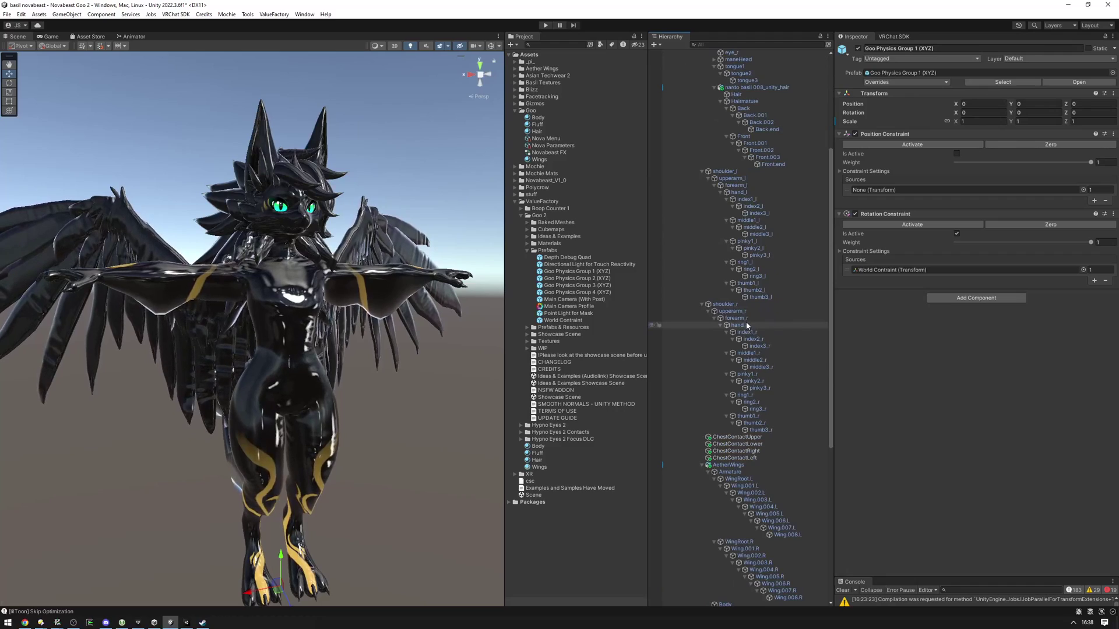
pyautogui.click(747, 325)
pyautogui.scroll(-9, 728, 275)
pyautogui.click(735, 582)
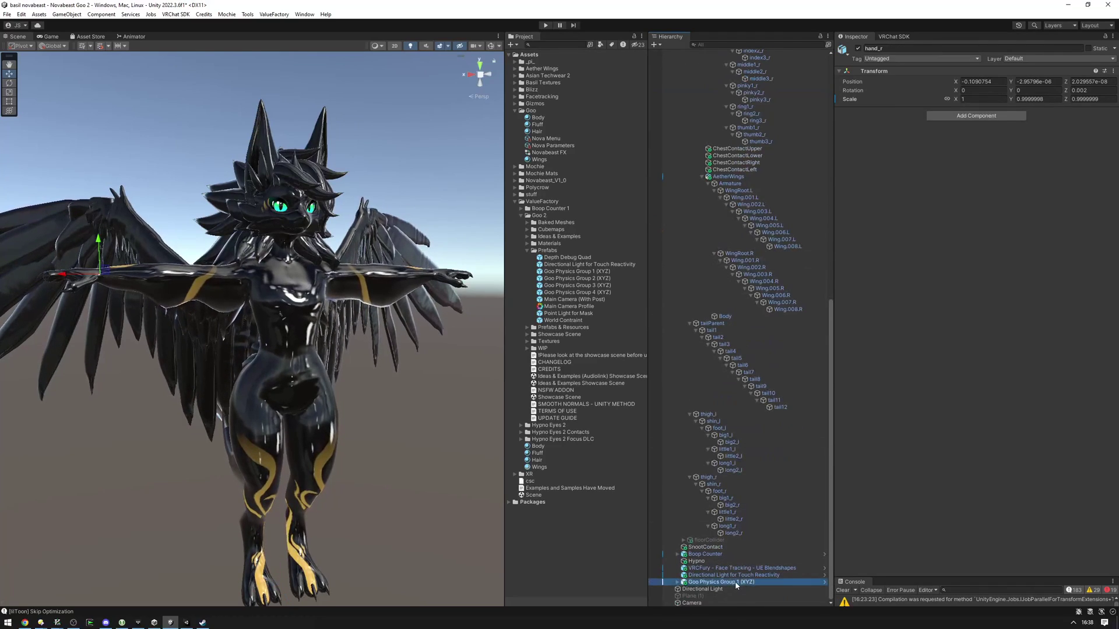
pyautogui.moveTo(736, 586); pyautogui.dragTo(895, 191)
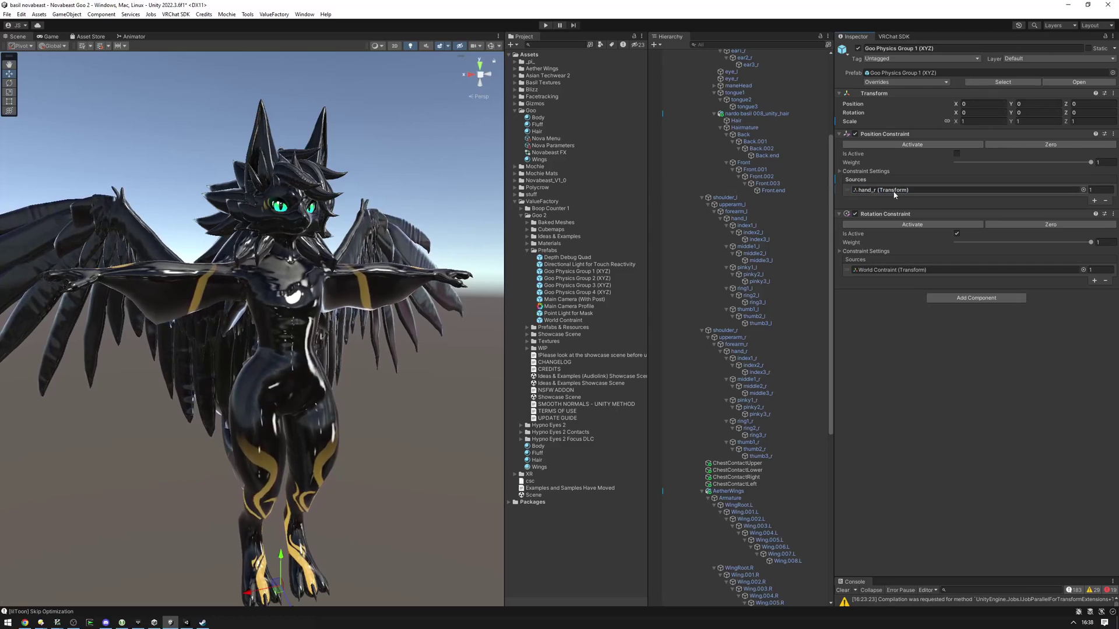
# Show the scene gizmos and activate Goo Physics Group 1's Position Constraint at zero offset.
pyautogui.click(491, 46)
pyautogui.click(1082, 144)
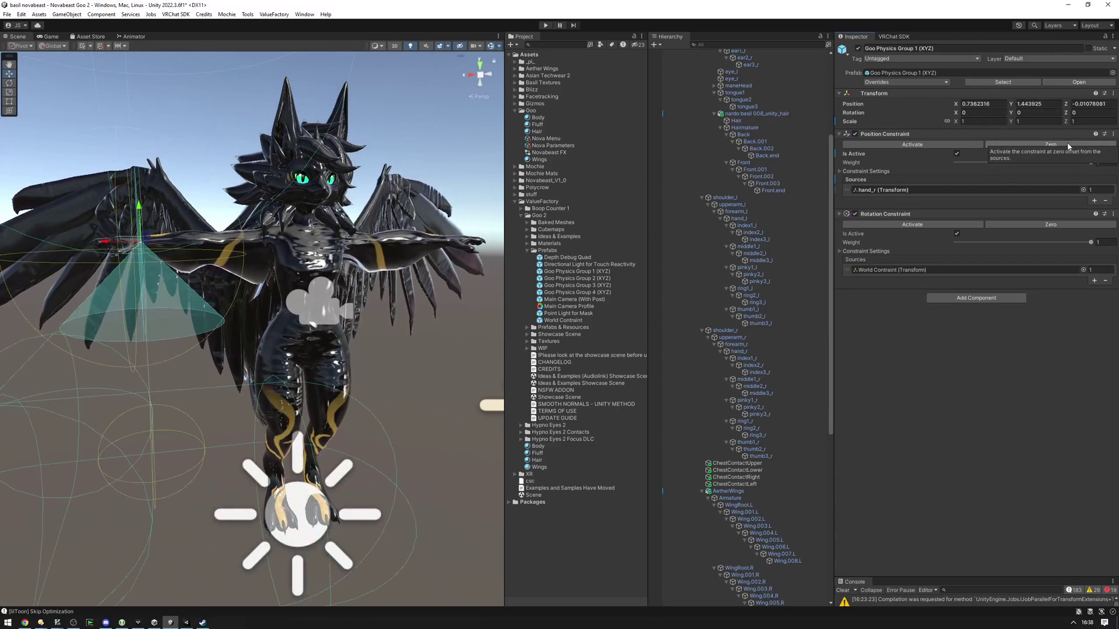
pyautogui.scroll(-10, 677, 558)
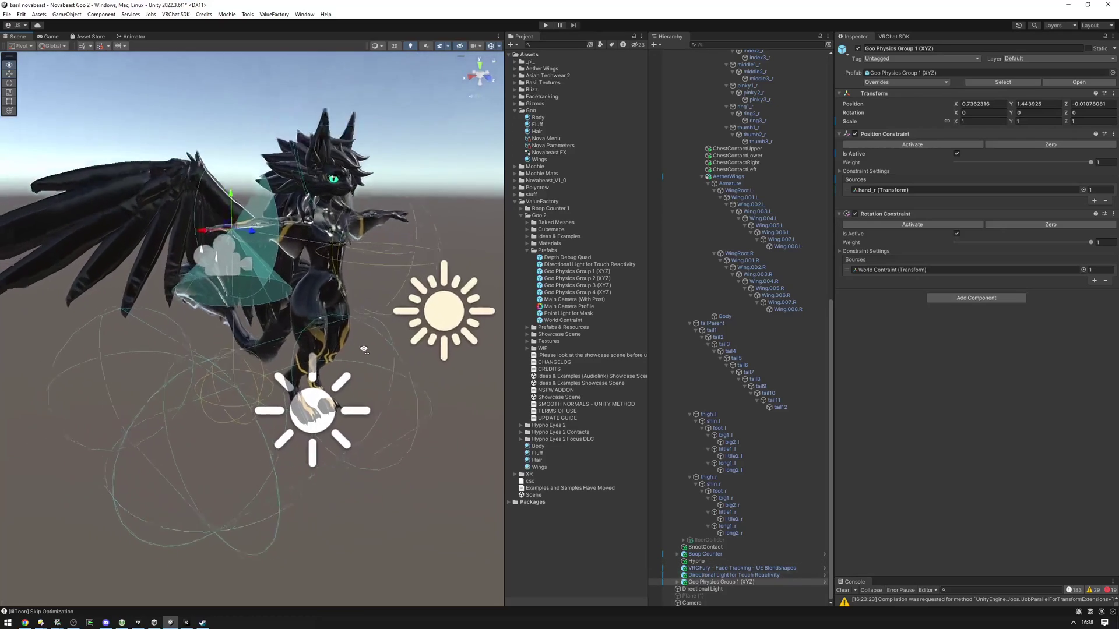
# Test the constraint by moving the hand_r bone downward, and undo the move.
pyautogui.scroll(10, 778, 267)
pyautogui.scroll(9, 777, 268)
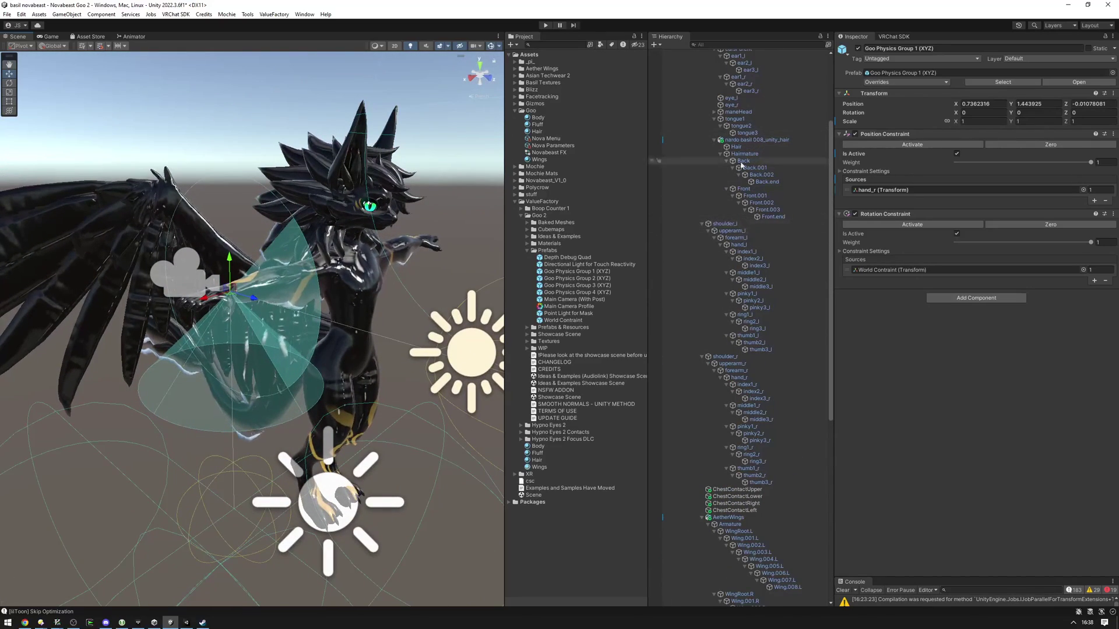
pyautogui.click(738, 245)
pyautogui.scroll(-9, 757, 173)
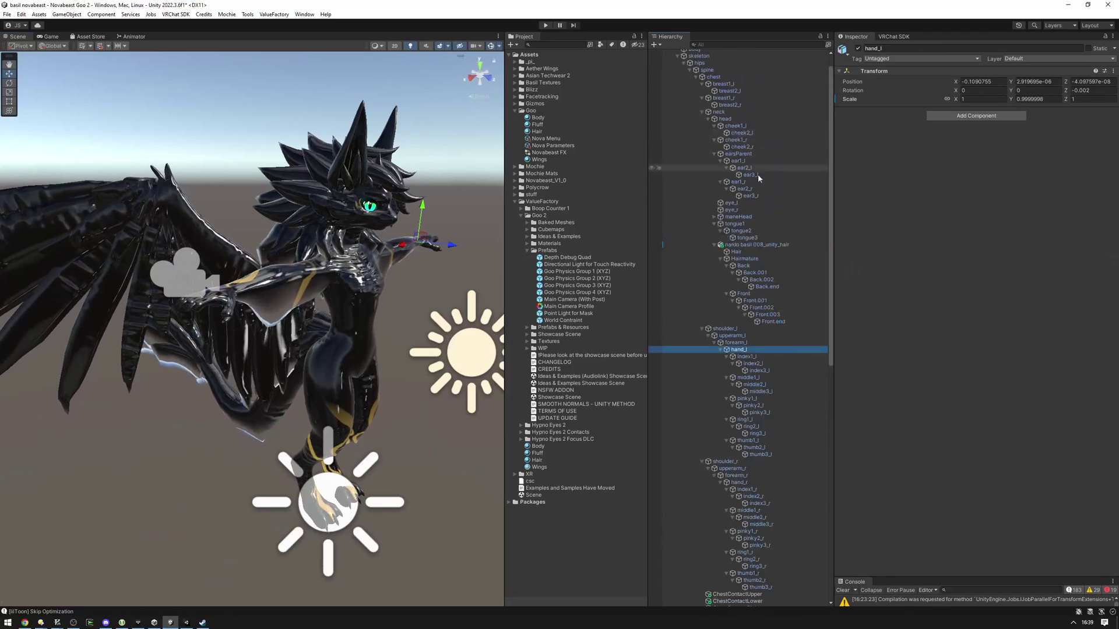
pyautogui.click(739, 220)
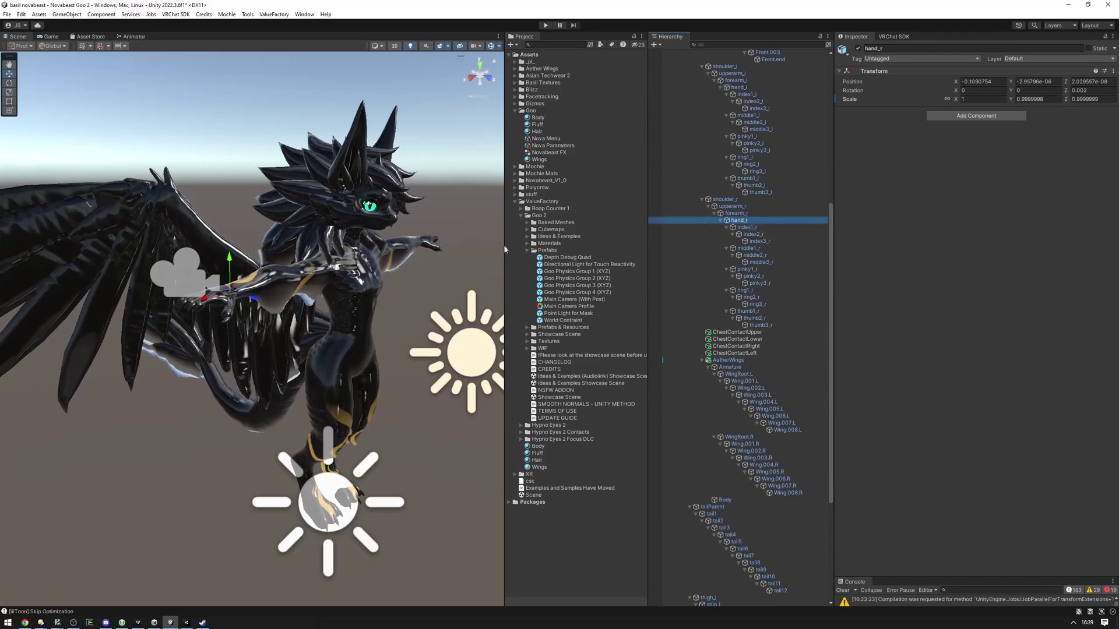
pyautogui.scroll(-10, 741, 408)
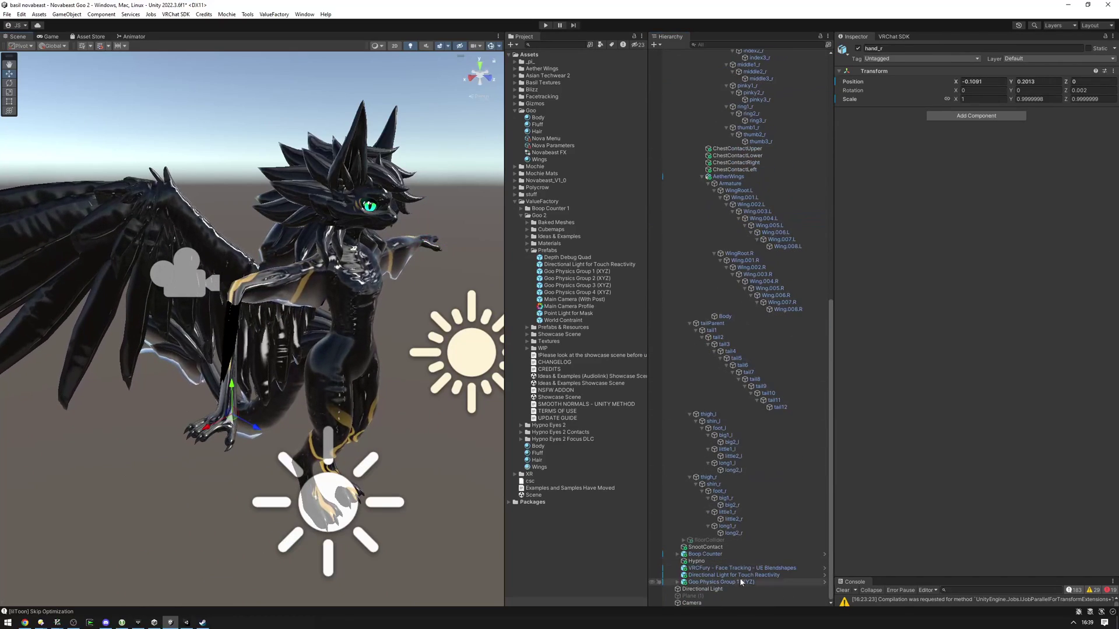
pyautogui.click(735, 582)
pyautogui.moveTo(320, 333)
pyautogui.mouseDown(button='right')
pyautogui.moveTo(274, 380)
pyautogui.moveTo(328, 353)
pyautogui.moveTo(319, 358)
pyautogui.moveTo(320, 344)
pyautogui.mouseUp(button='right')
pyautogui.press('w')
pyautogui.press('s')
pyautogui.hotkey('ctrl', 'z')
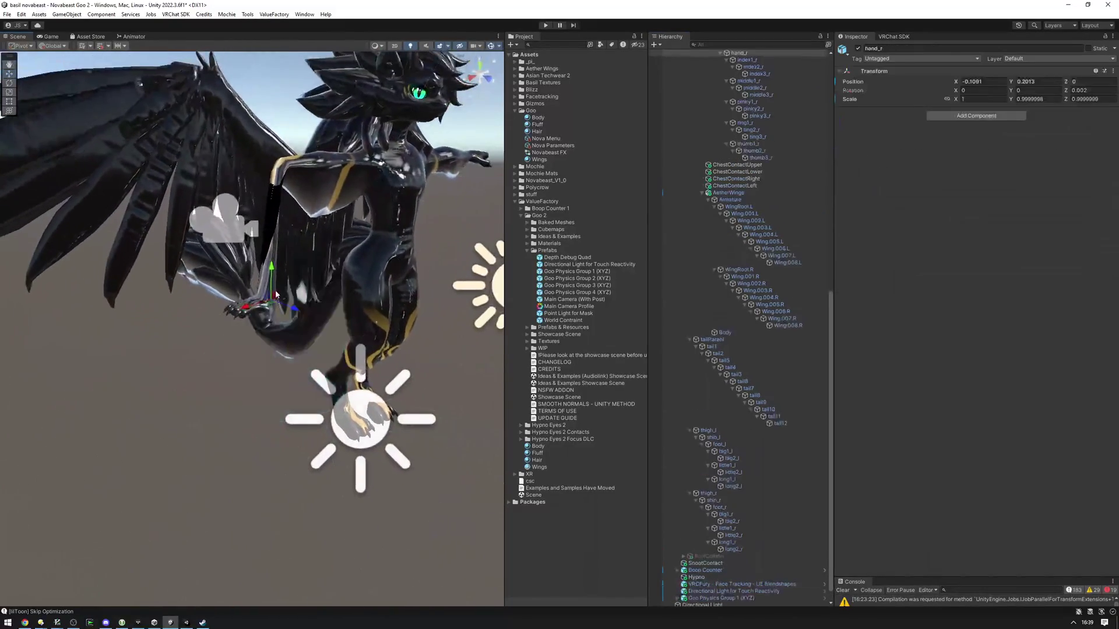
pyautogui.hotkey('ctrl', 'z')
pyautogui.moveTo(324, 278); pyautogui.dragTo(233, 245, button='right')
pyautogui.press('d')
pyautogui.press('e')
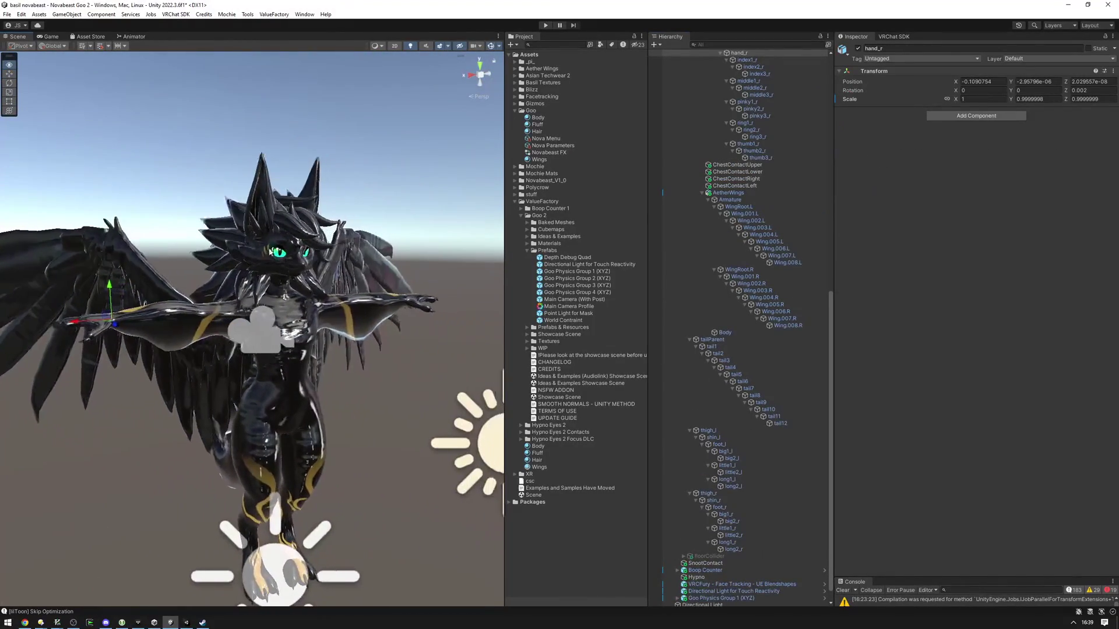
# Add the Goo Physics Group 2 (XYZ) prefab under the Novabeast avatar.
pyautogui.scroll(-1, 775, 374)
pyautogui.scroll(20, 775, 373)
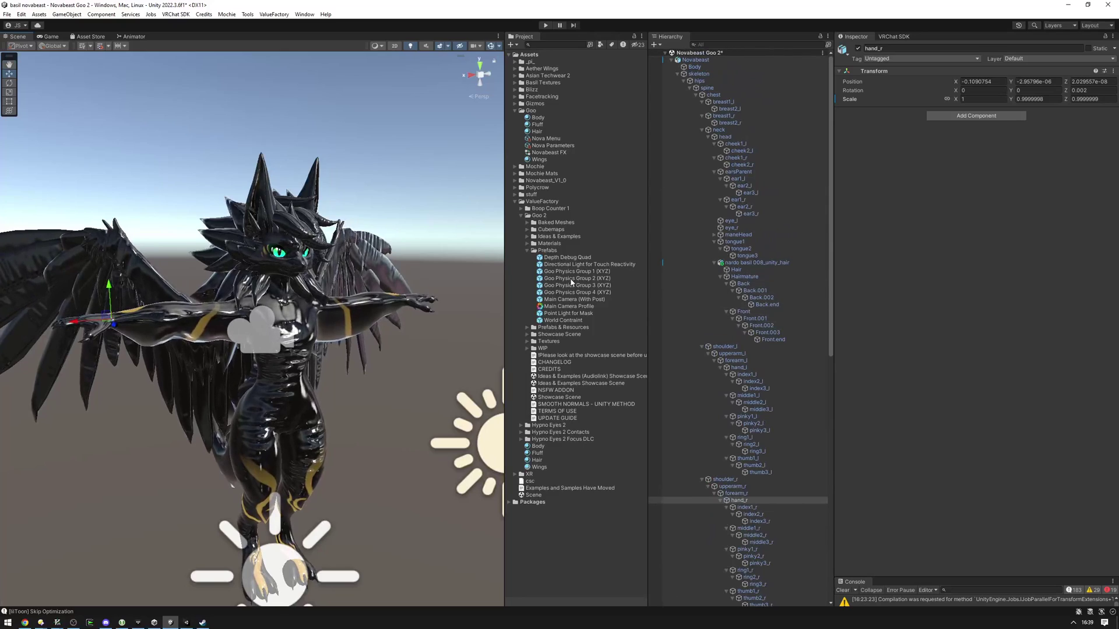
pyautogui.moveTo(572, 282); pyautogui.dragTo(700, 60)
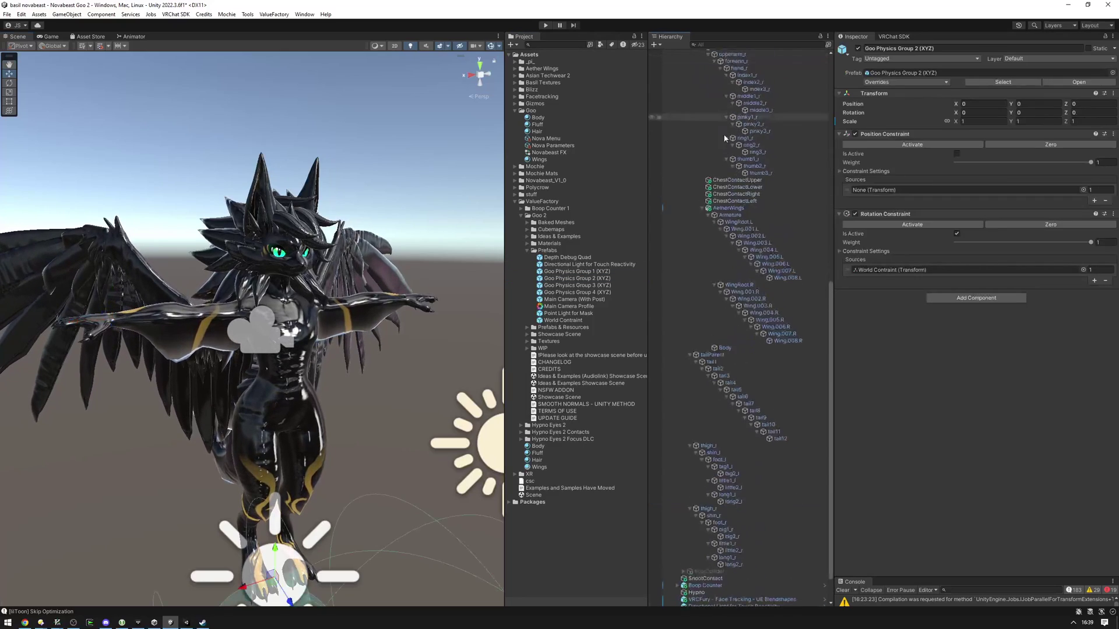
# Assign hand_l as the Position Constraint source of Goo Physics Group 2 (XYZ).
pyautogui.scroll(20, 777, 439)
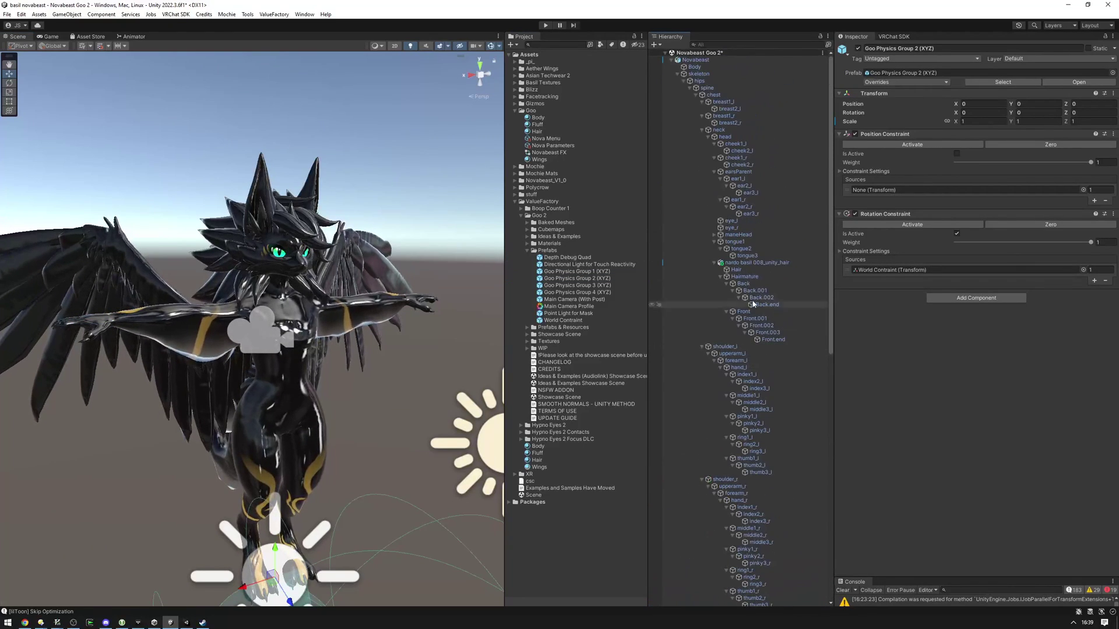
pyautogui.scroll(-3, 748, 297)
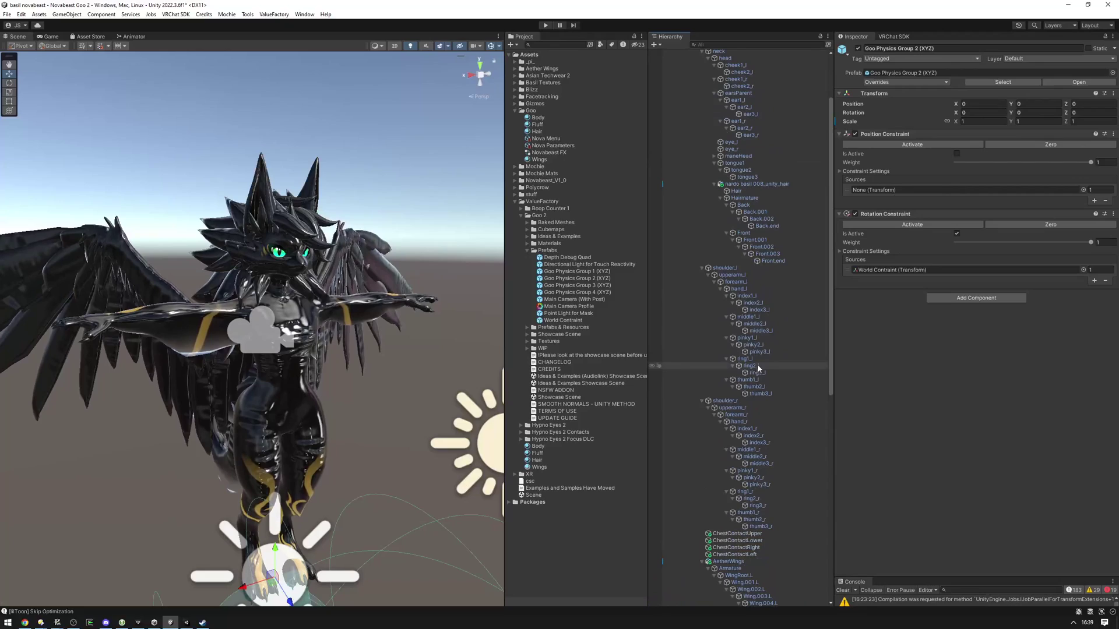
pyautogui.click(738, 289)
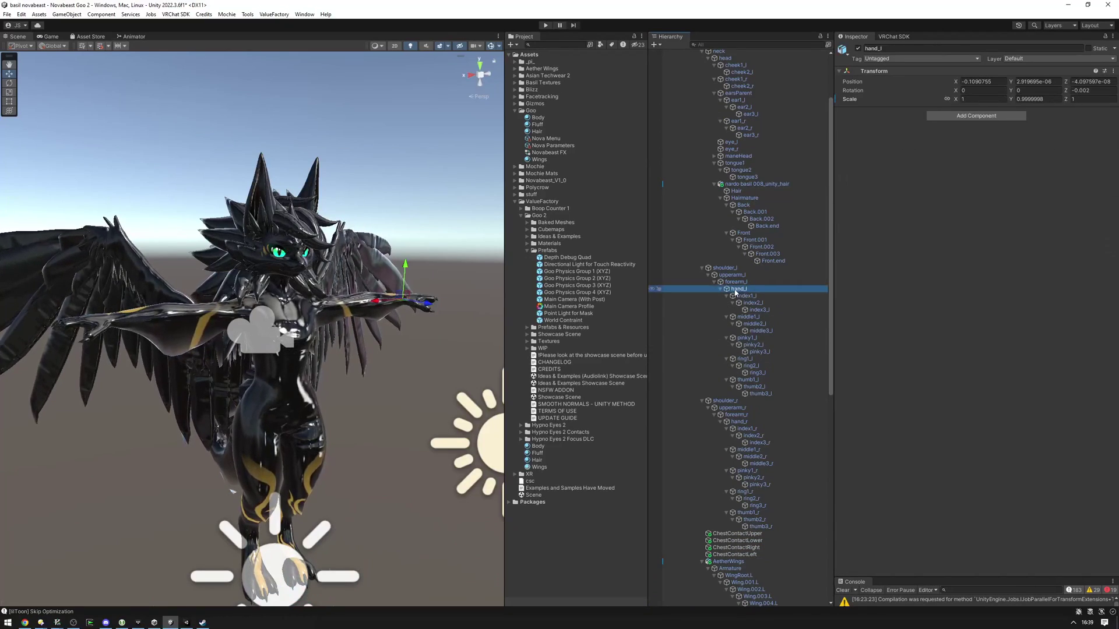
pyautogui.moveTo(389, 241); pyautogui.dragTo(400, 277, button='right')
pyautogui.scroll(-16, 761, 348)
pyautogui.click(764, 577)
pyautogui.scroll(8, 751, 412)
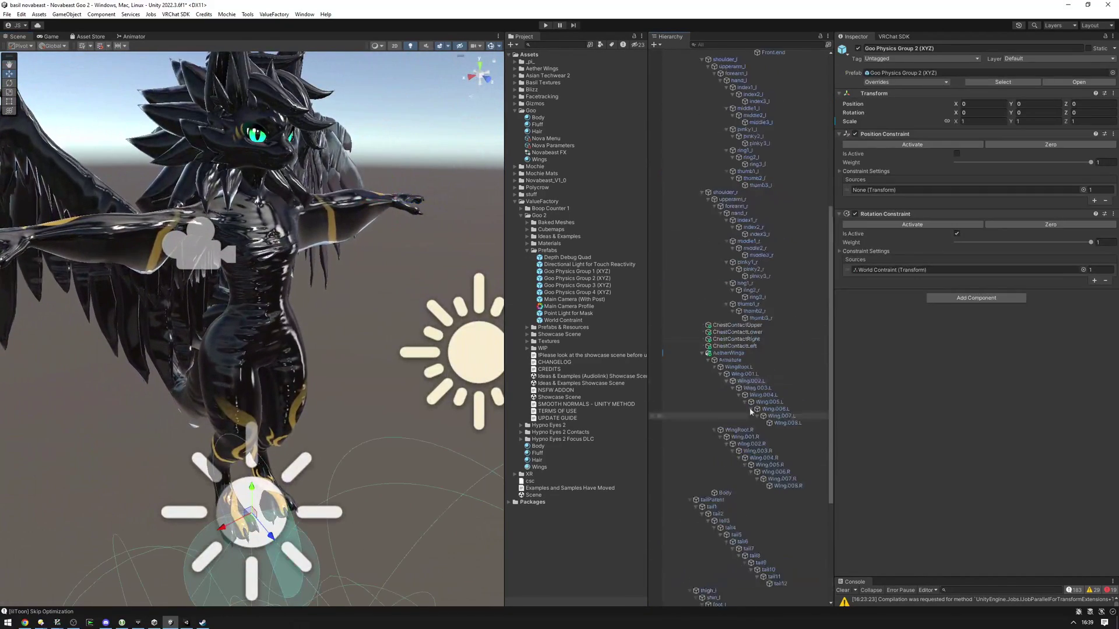
pyautogui.scroll(5, 751, 411)
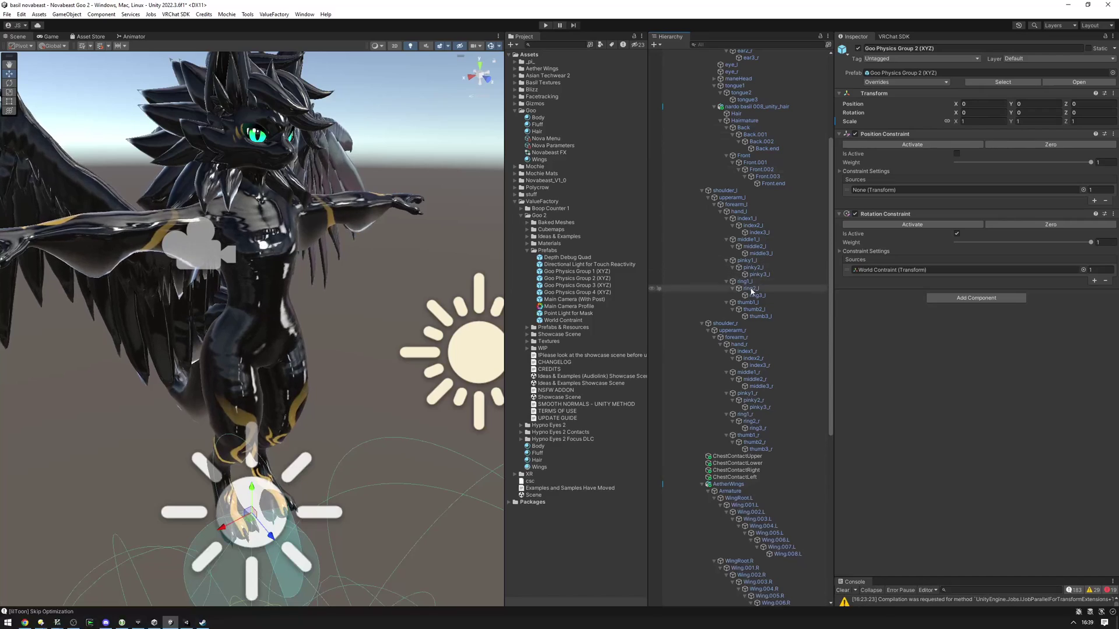
pyautogui.moveTo(751, 291); pyautogui.dragTo(921, 190)
# Activate Goo Physics Group 2's Position Constraint at zero offset and check its placement on the avatar's hand.
pyautogui.click(1050, 144)
pyautogui.press('f')
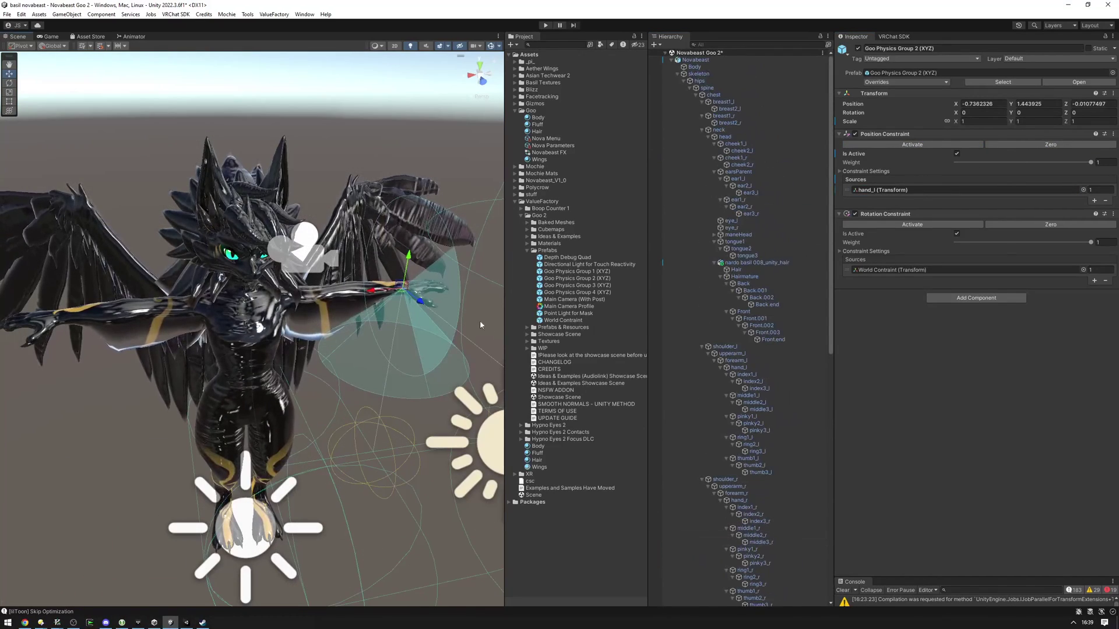
pyautogui.keyDown('alt'); pyautogui.moveTo(424, 252); pyautogui.dragTo(317, 218); pyautogui.keyUp('alt')
pyautogui.moveTo(318, 220)
pyautogui.mouseDown(button='middle')
pyautogui.moveTo(337, 230)
pyautogui.moveTo(331, 204)
pyautogui.mouseUp(button='middle')
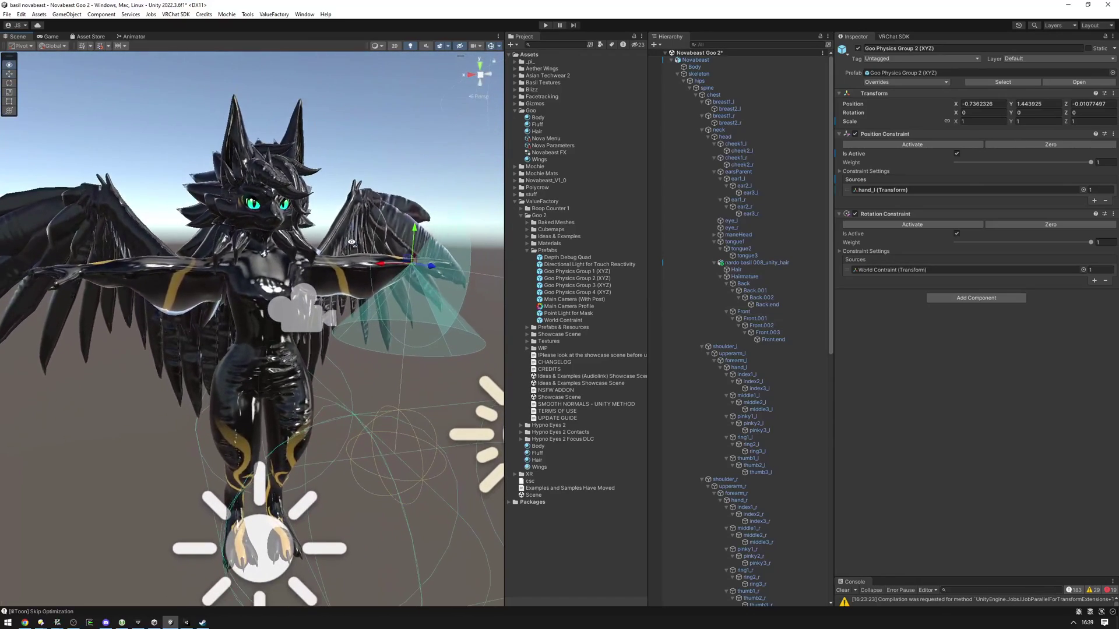
# Add the Goo Physics Group 3 (XYZ) and Goo Physics Group 4 (XYZ) prefabs under the Novabeast avatar.
pyautogui.scroll(-14, 776, 287)
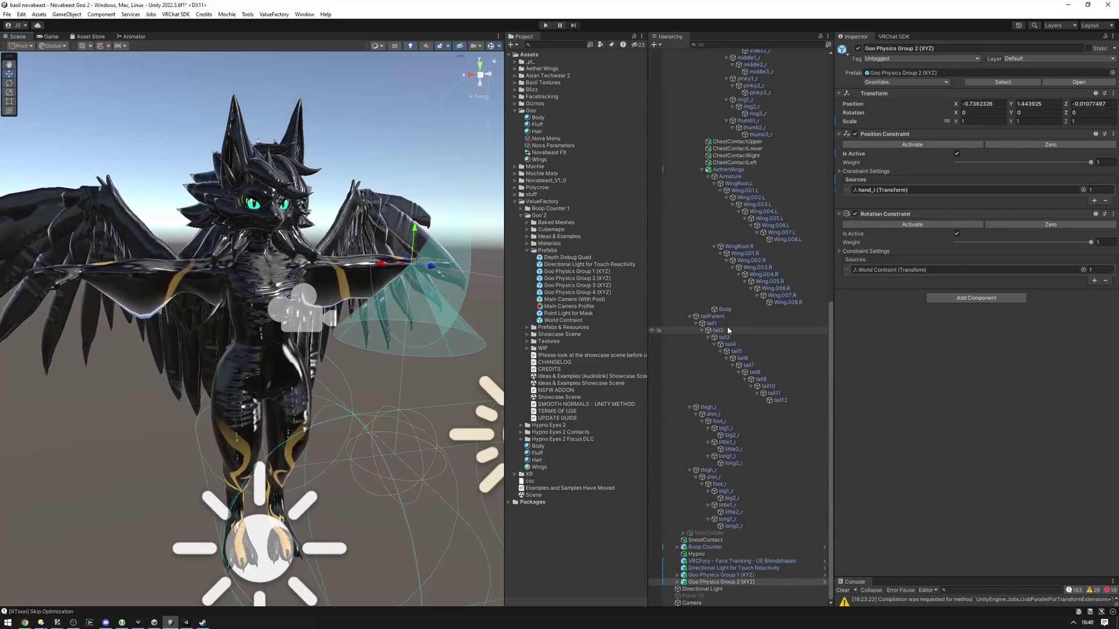
pyautogui.scroll(10, 685, 288)
pyautogui.scroll(5, 686, 289)
pyautogui.click(577, 285)
pyautogui.keyDown('shift'); pyautogui.click(577, 292); pyautogui.keyUp('shift')
pyautogui.moveTo(577, 292); pyautogui.dragTo(729, 60)
# Assign the chest bone as Goo Physics Group 3's Position Constraint source and activate the constraint at zero offset.
pyautogui.click(760, 575)
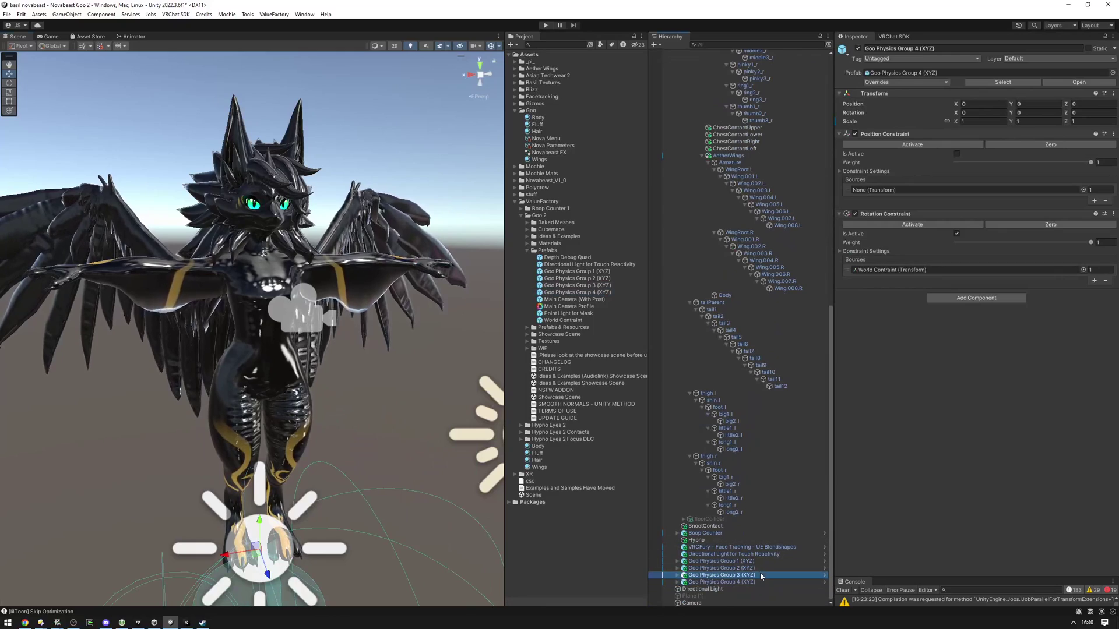
pyautogui.scroll(15, 757, 495)
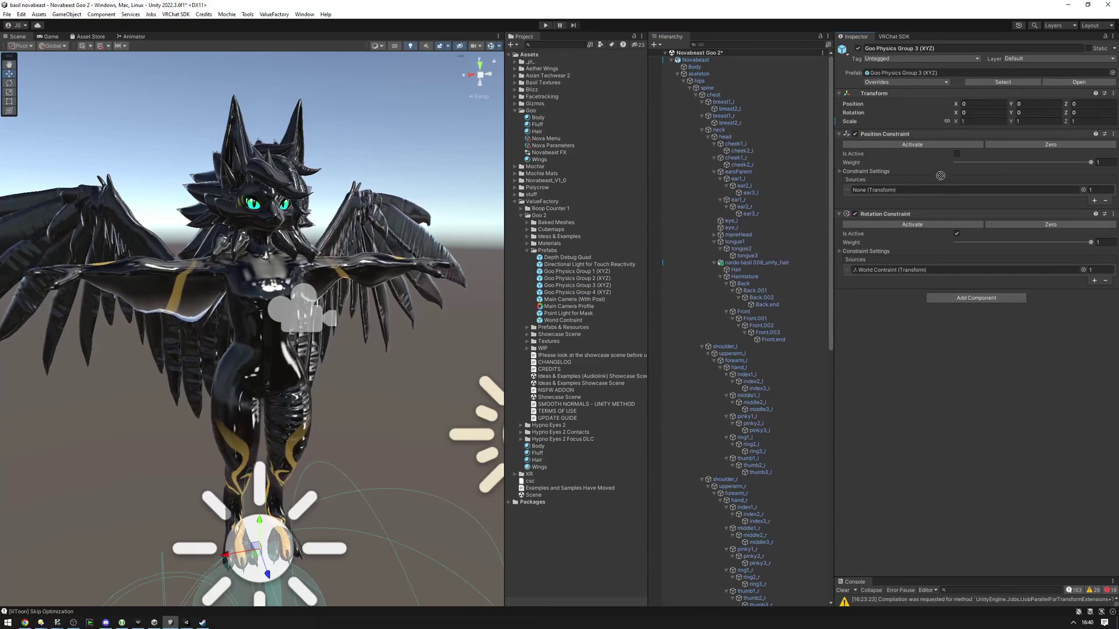
pyautogui.moveTo(941, 176); pyautogui.dragTo(938, 191)
pyautogui.click(1041, 145)
# Locate the tail6 bone, assign it as Goo Physics Group 4's Position Constraint source, and activate the constraint at zero offset.
pyautogui.scroll(-15, 751, 415)
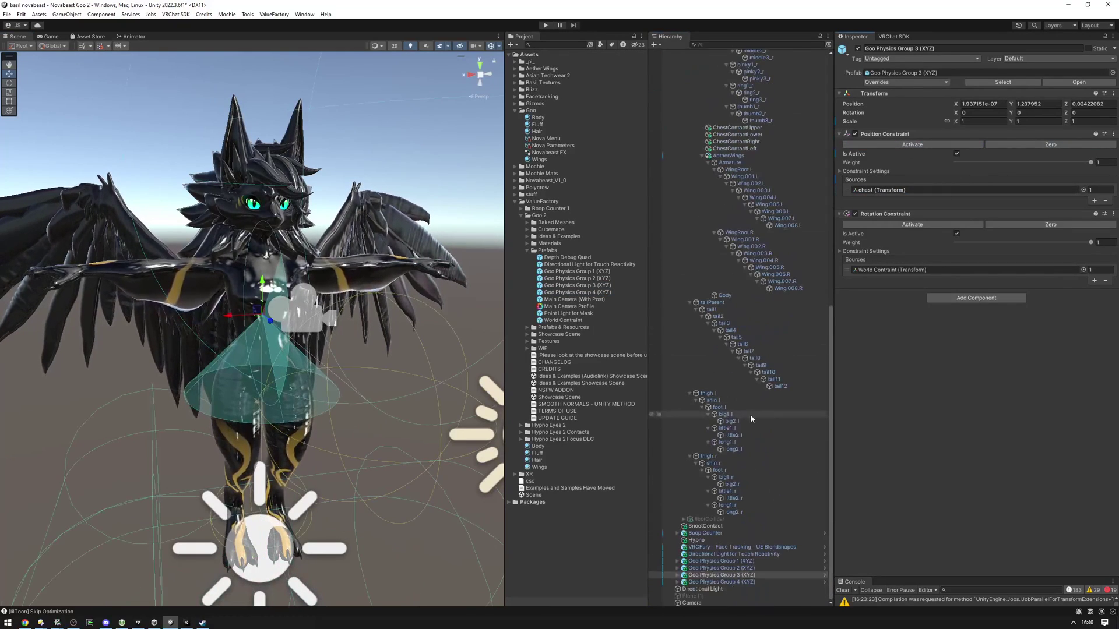
pyautogui.click(743, 582)
pyautogui.click(744, 338)
pyautogui.moveTo(350, 373); pyautogui.dragTo(791, 354, button='right')
pyautogui.press('e')
pyautogui.scroll(-2, 412, 294)
pyautogui.press('a')
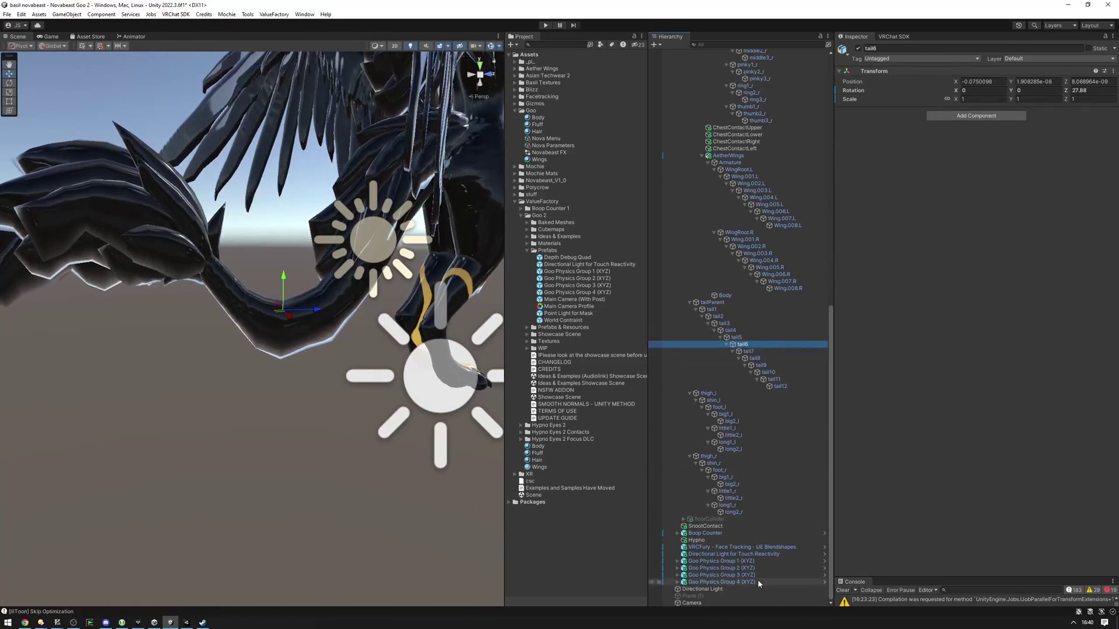
pyautogui.click(756, 581)
pyautogui.moveTo(749, 344); pyautogui.dragTo(947, 190)
pyautogui.click(1023, 146)
pyautogui.scroll(15, 723, 229)
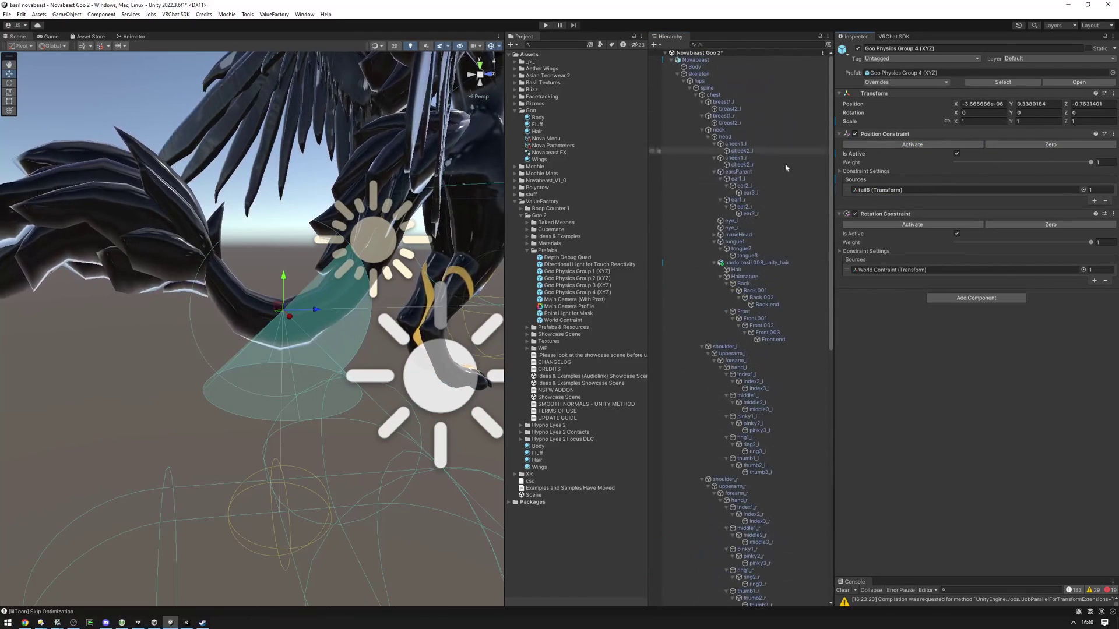
pyautogui.click(678, 74)
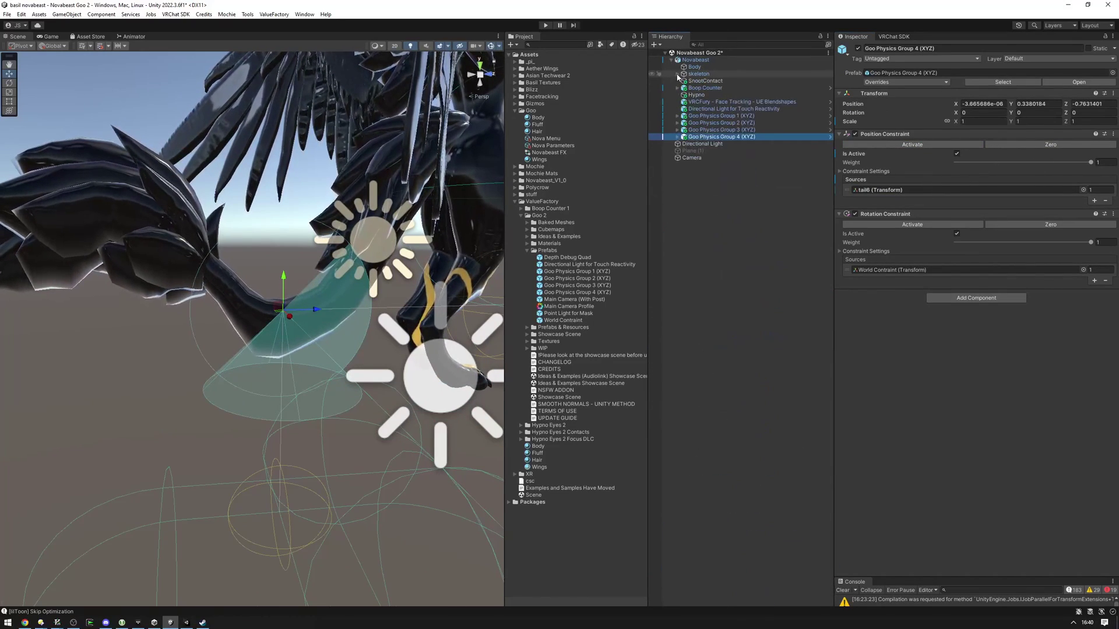
pyautogui.click(678, 75)
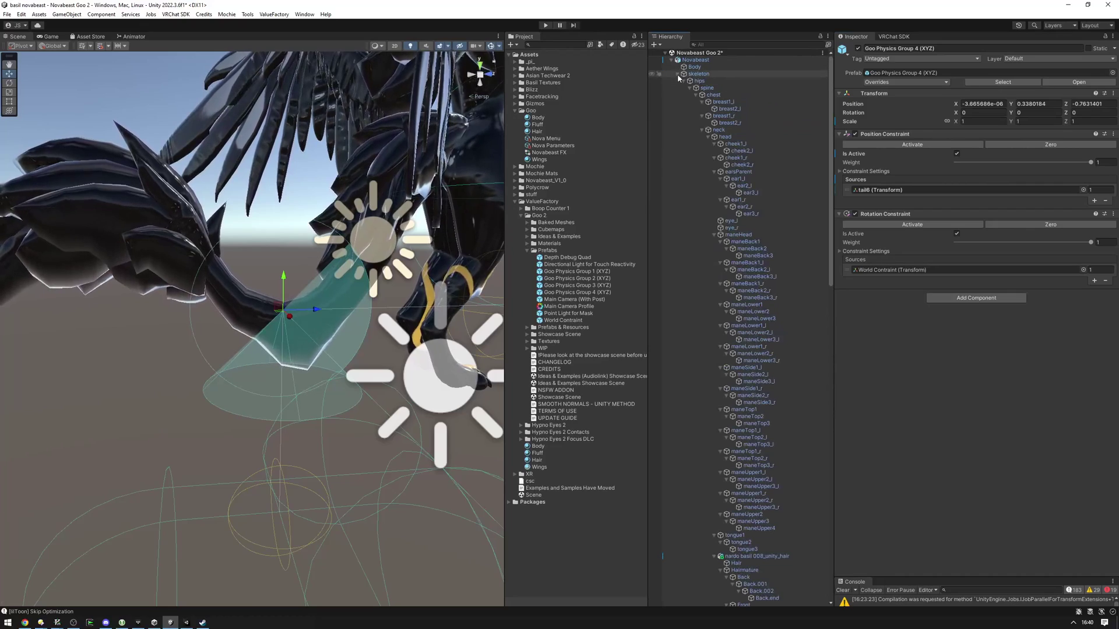
pyautogui.scroll(-15, 757, 279)
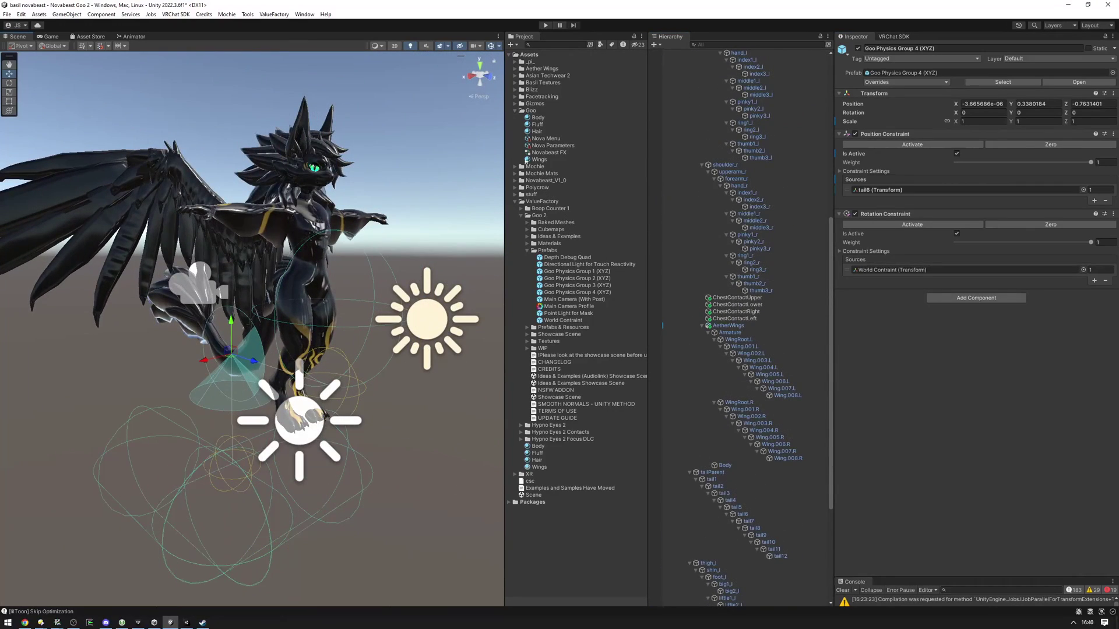
# Enable Physics Groups 1 to 4 in the Goo folder's Body material and expand the settings of each group.
pyautogui.click(537, 119)
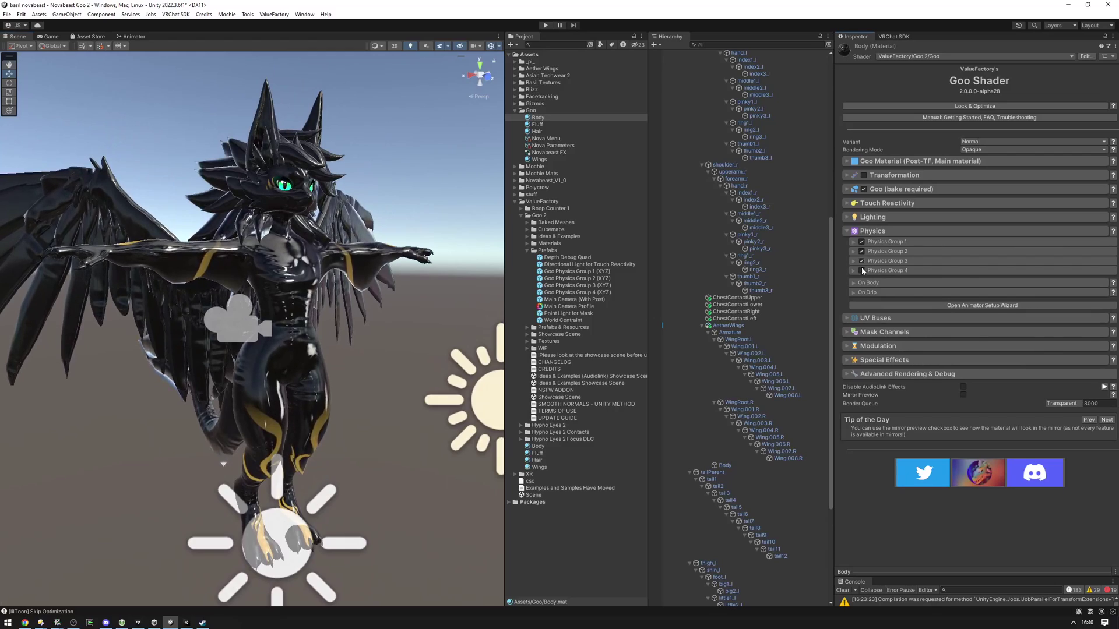
pyautogui.click(896, 242)
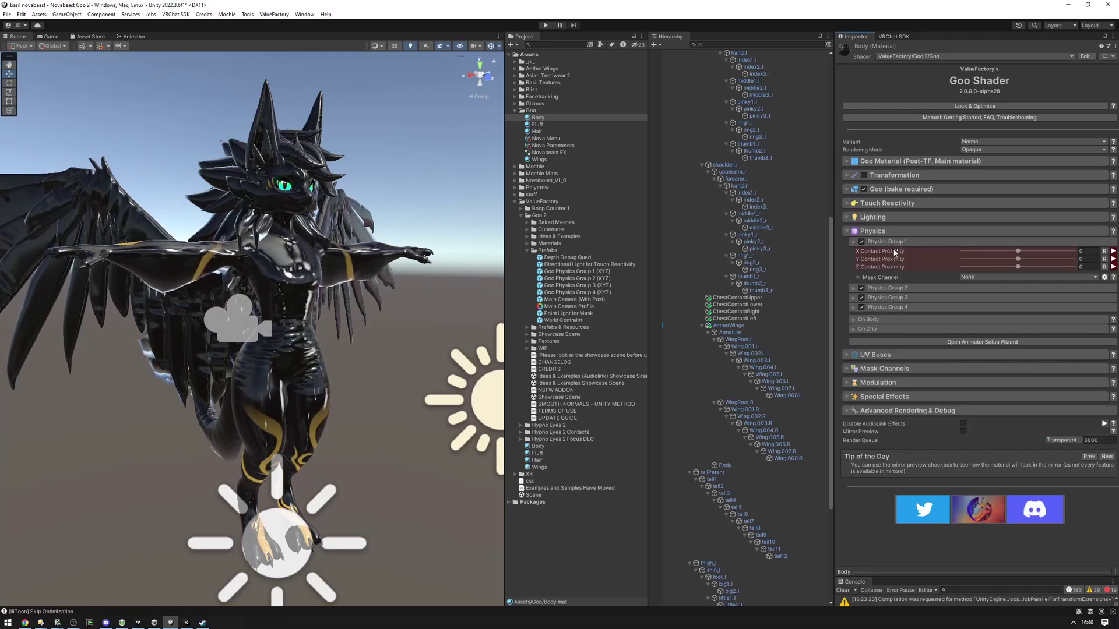
pyautogui.click(889, 288)
pyautogui.click(885, 334)
pyautogui.click(886, 381)
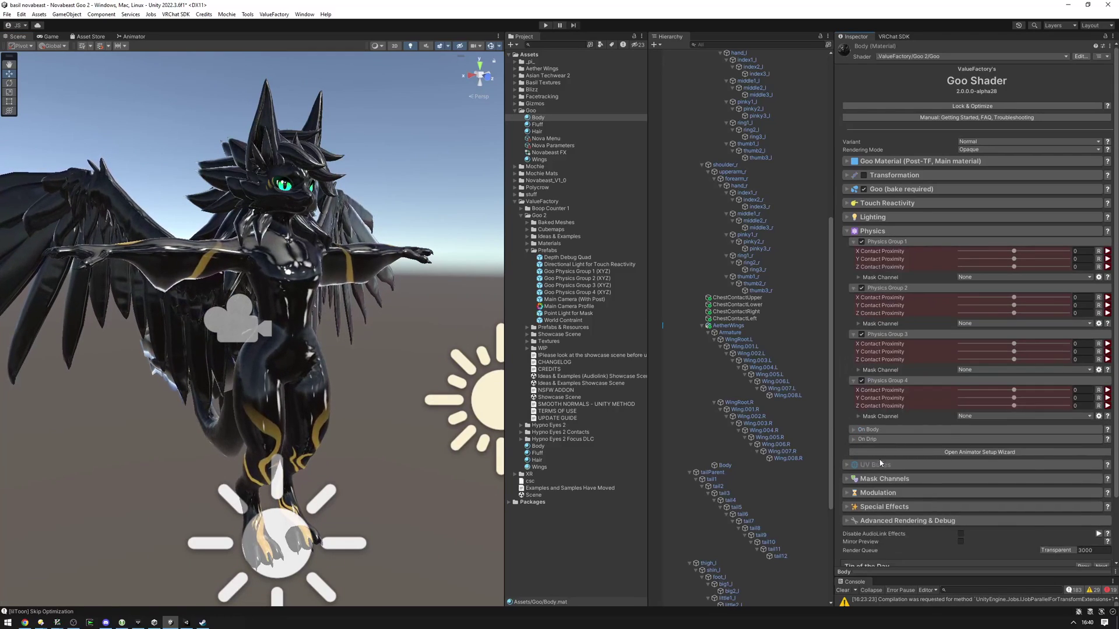
pyautogui.scroll(-3, 861, 255)
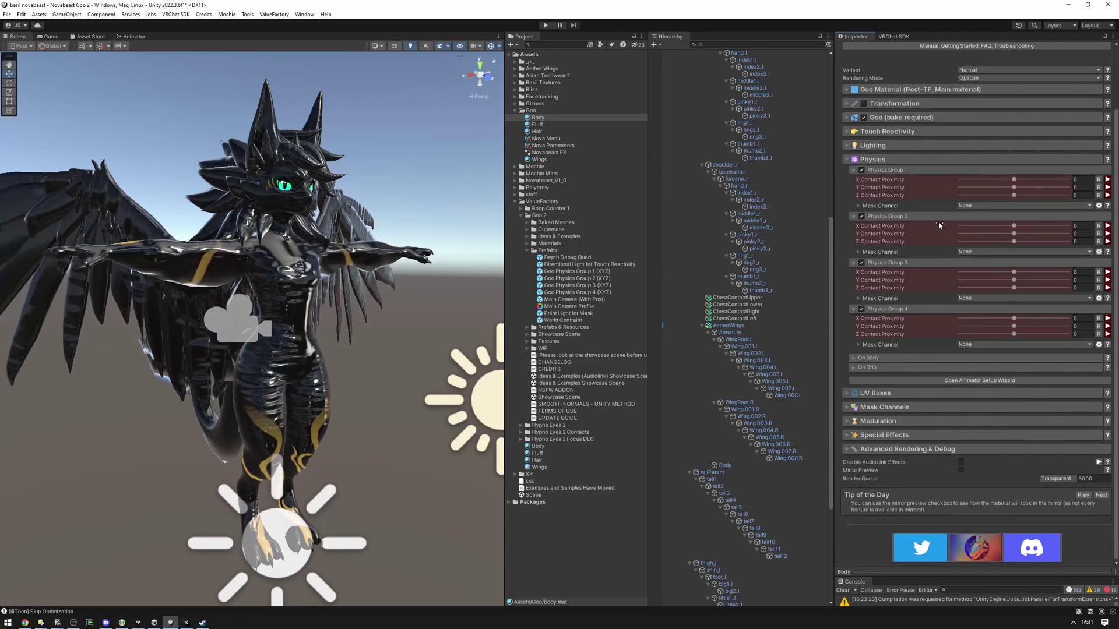
# Enable Capsule Mask 5 in the Body material's mask channels and name it Physics Group 1 Right Arm.
pyautogui.click(879, 411)
pyautogui.keyDown('alt'); pyautogui.moveTo(446, 262); pyautogui.dragTo(374, 287); pyautogui.keyUp('alt')
pyautogui.scroll(-5, 374, 287)
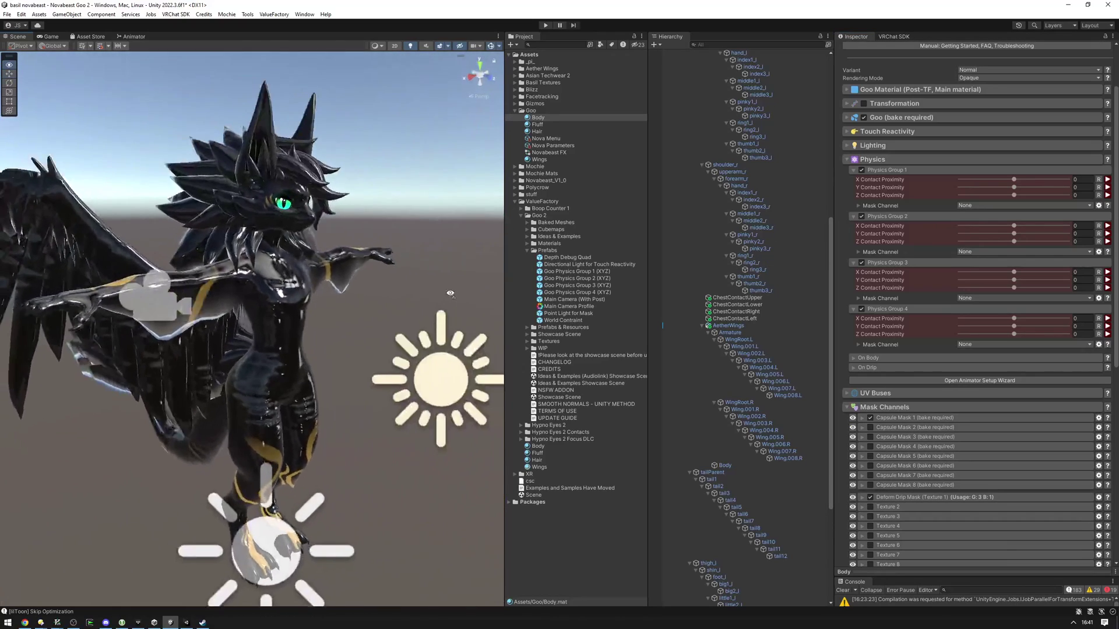
pyautogui.scroll(-3, 932, 373)
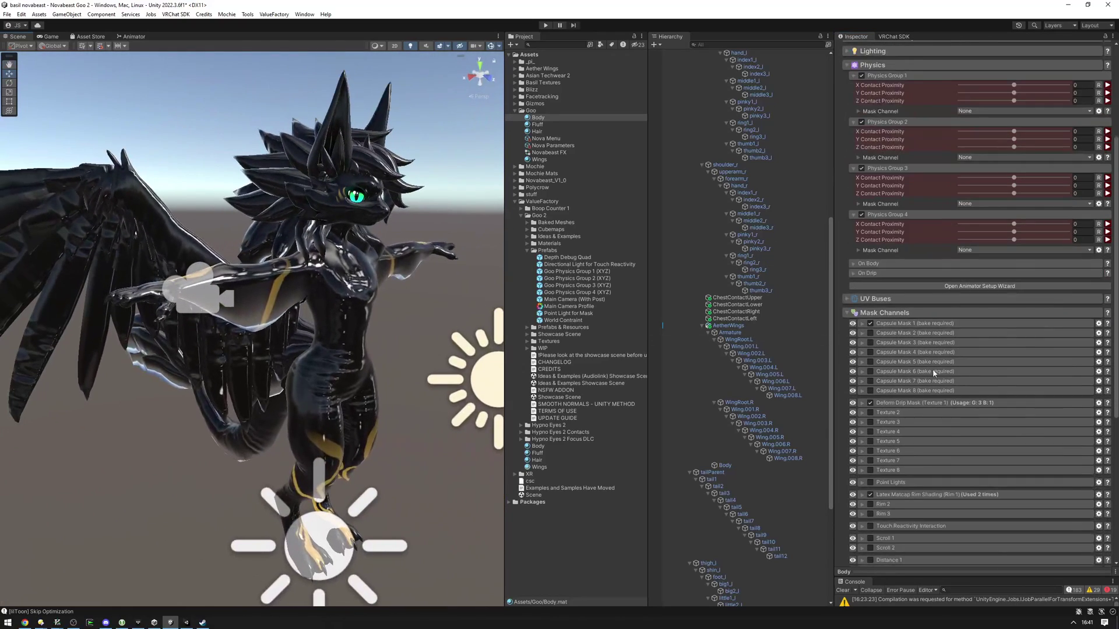
pyautogui.scroll(-3, 933, 373)
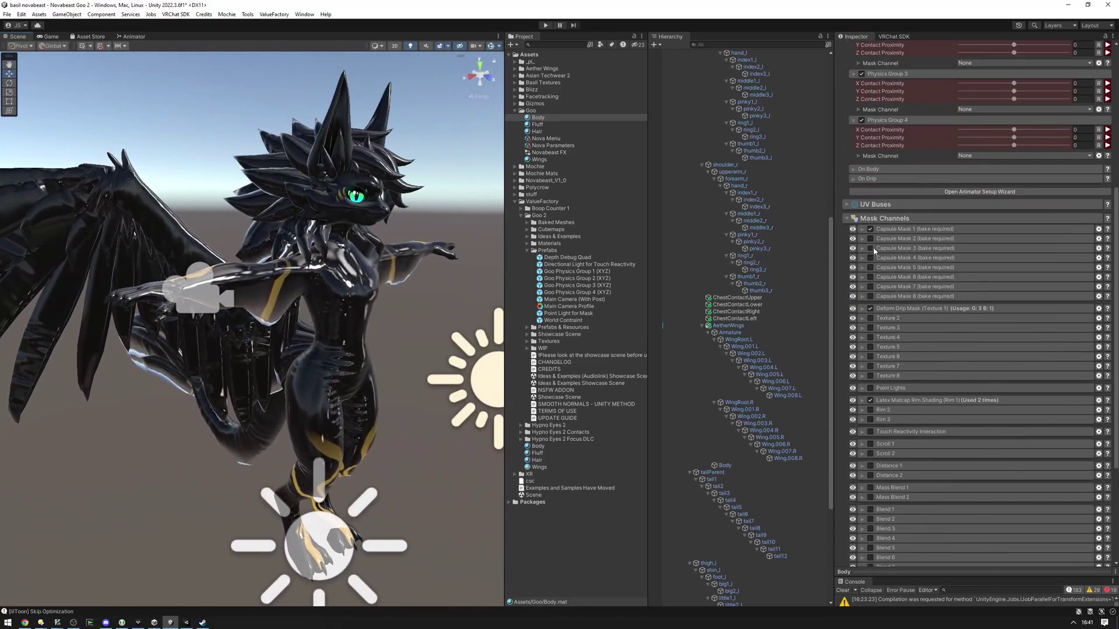
pyautogui.click(907, 269)
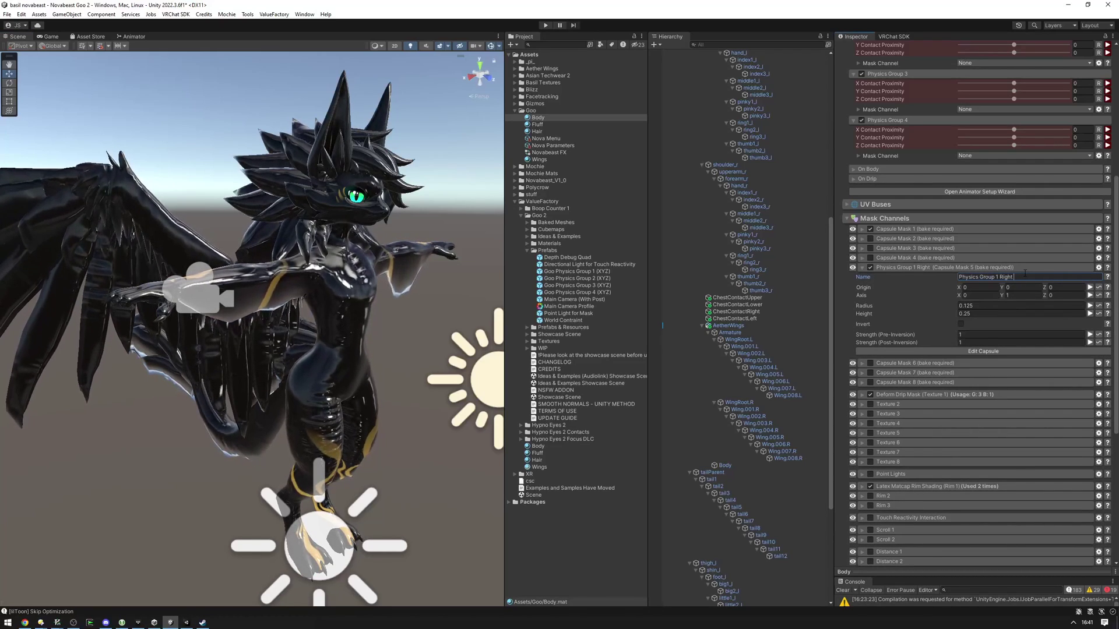
# Fit the Physics Group 1 Right Arm capsule along the X axis over the right arm, with radius about 0.45 and pre-inversion strength 1.93.
pyautogui.click(983, 350)
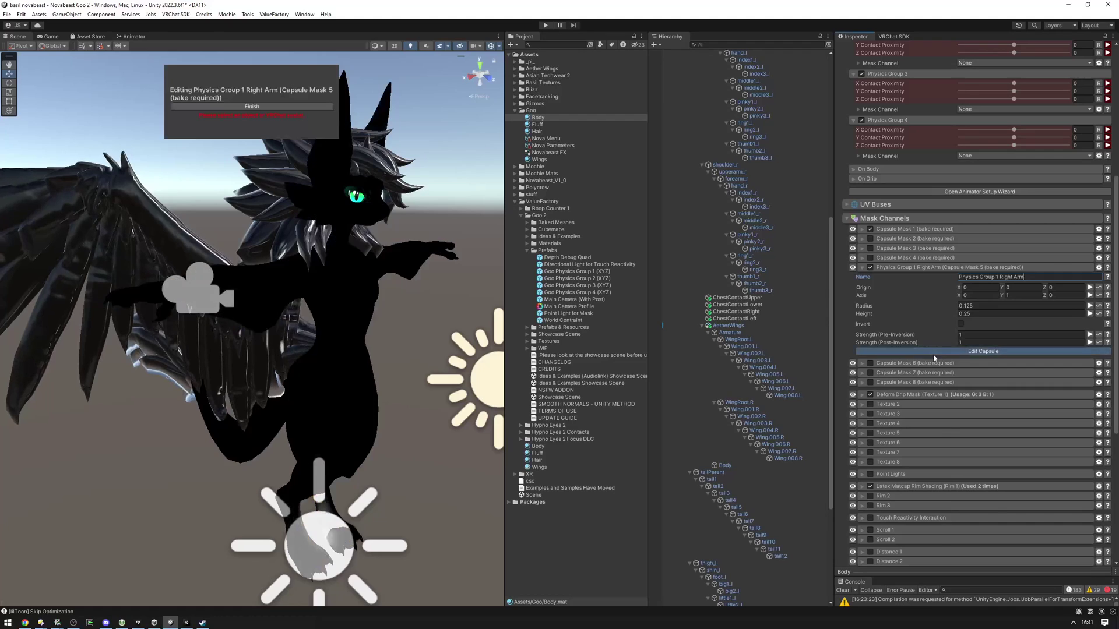
pyautogui.moveTo(330, 310); pyautogui.dragTo(342, 325, button='right')
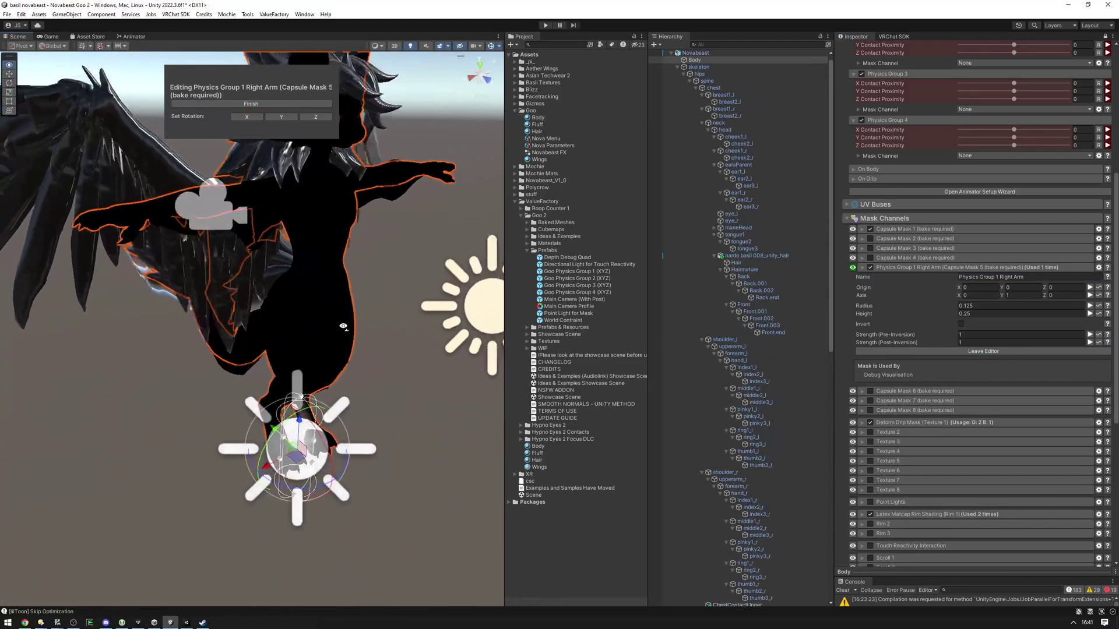
pyautogui.moveTo(379, 226); pyautogui.dragTo(331, 184, button='right')
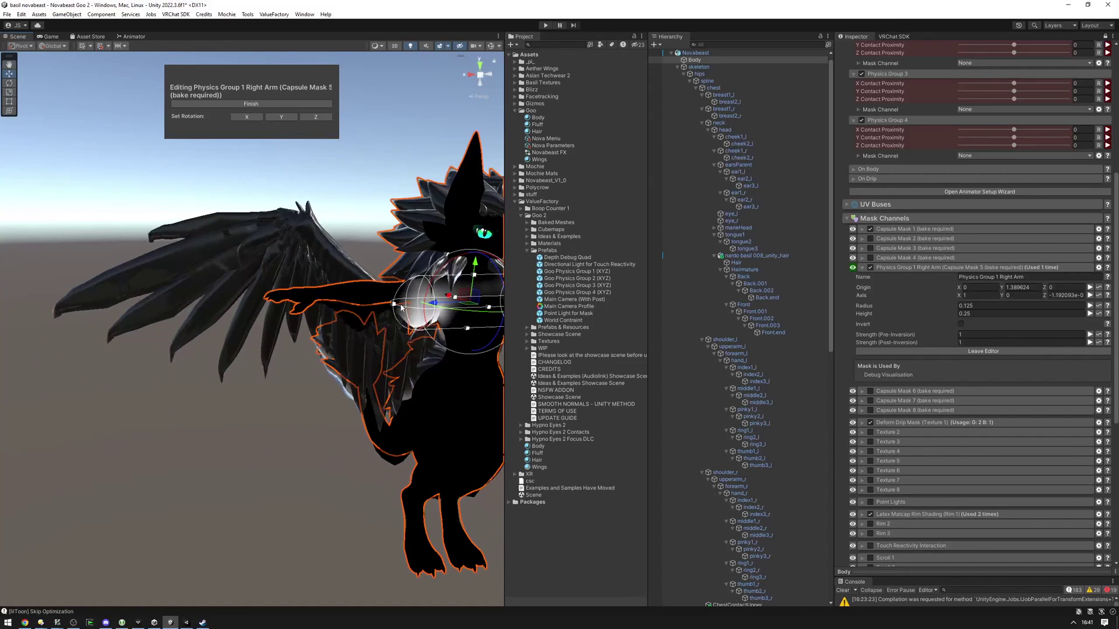
pyautogui.moveTo(265, 298); pyautogui.dragTo(249, 300)
pyautogui.keyDown('alt'); pyautogui.moveTo(249, 299); pyautogui.dragTo(230, 328); pyautogui.keyUp('alt')
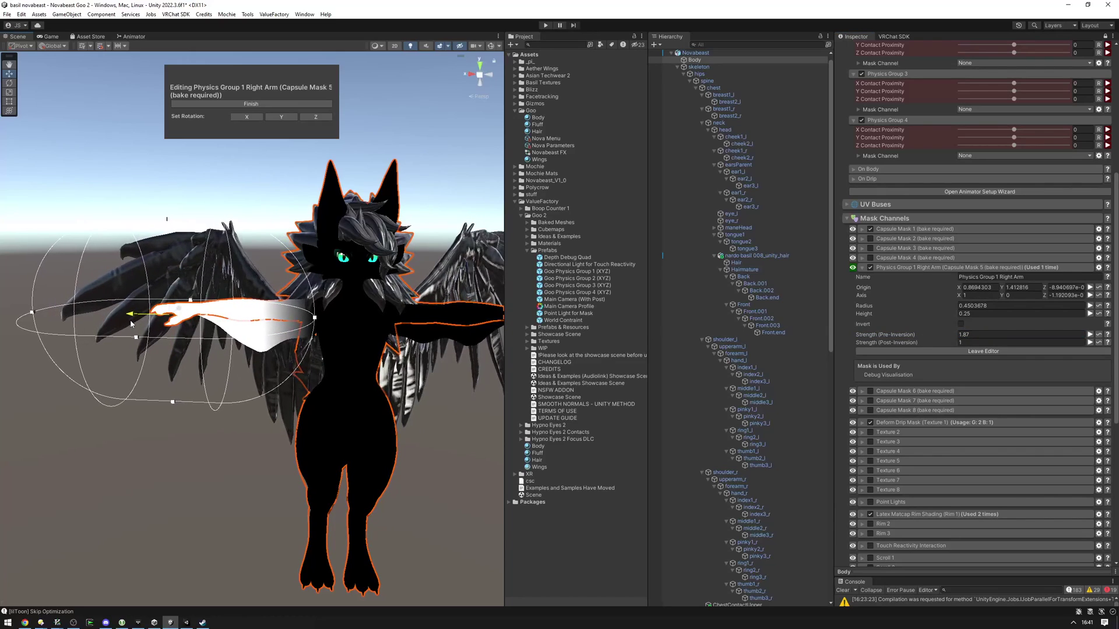
pyautogui.click(251, 104)
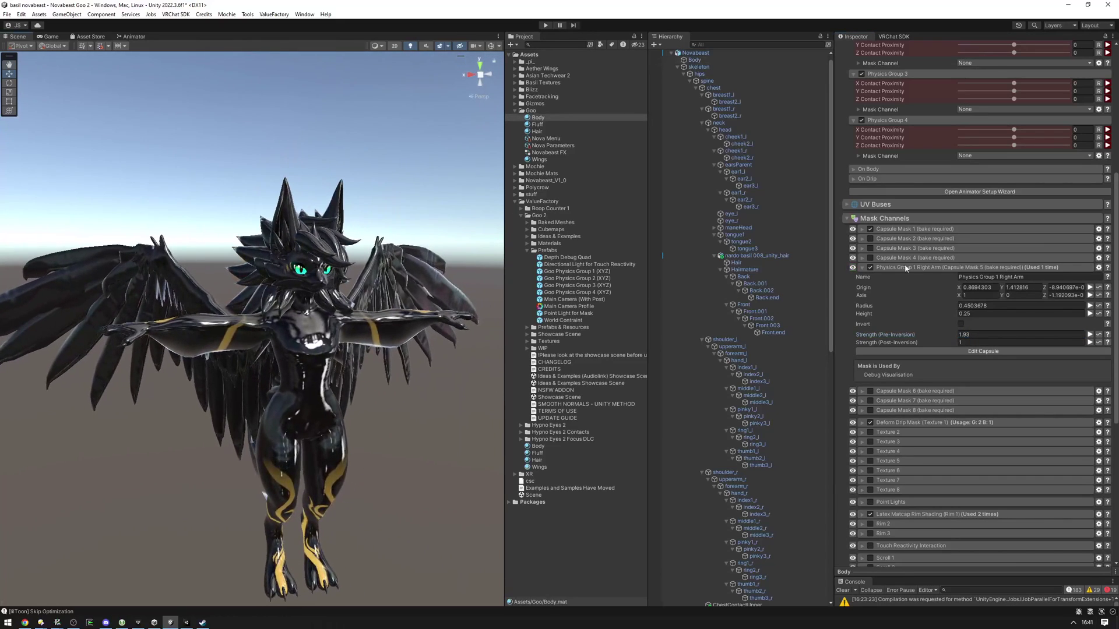
# Copy the right arm mask into Capsule Mask 6, name it Physics Group 2 Left Arm, and set its X origin to -0.8694303.
pyautogui.click(923, 270)
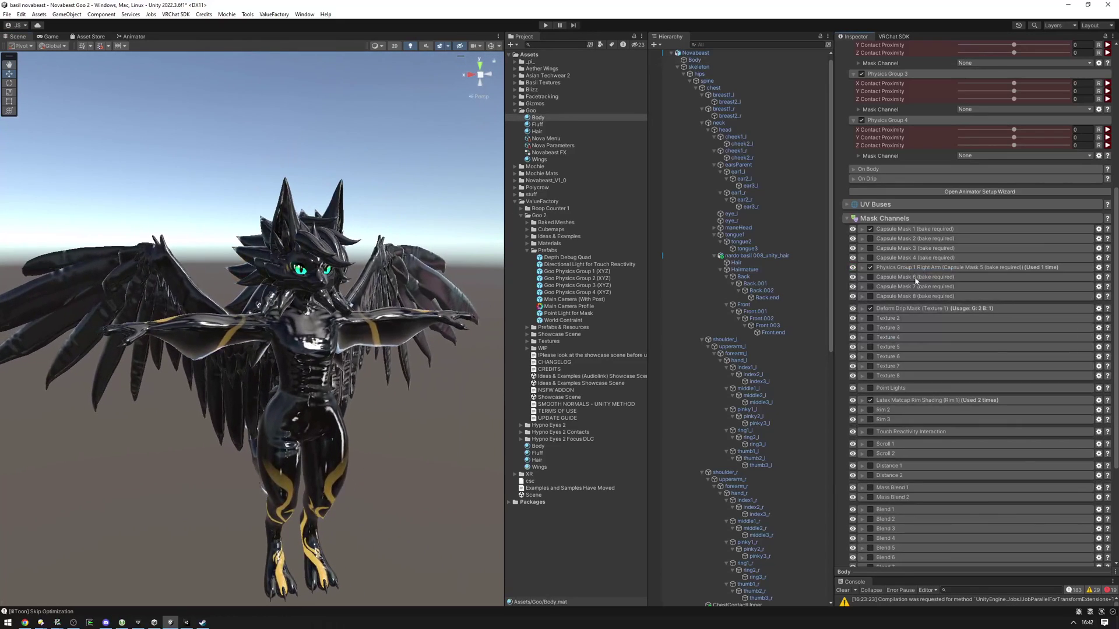
pyautogui.rightClick(914, 279)
pyautogui.click(933, 296)
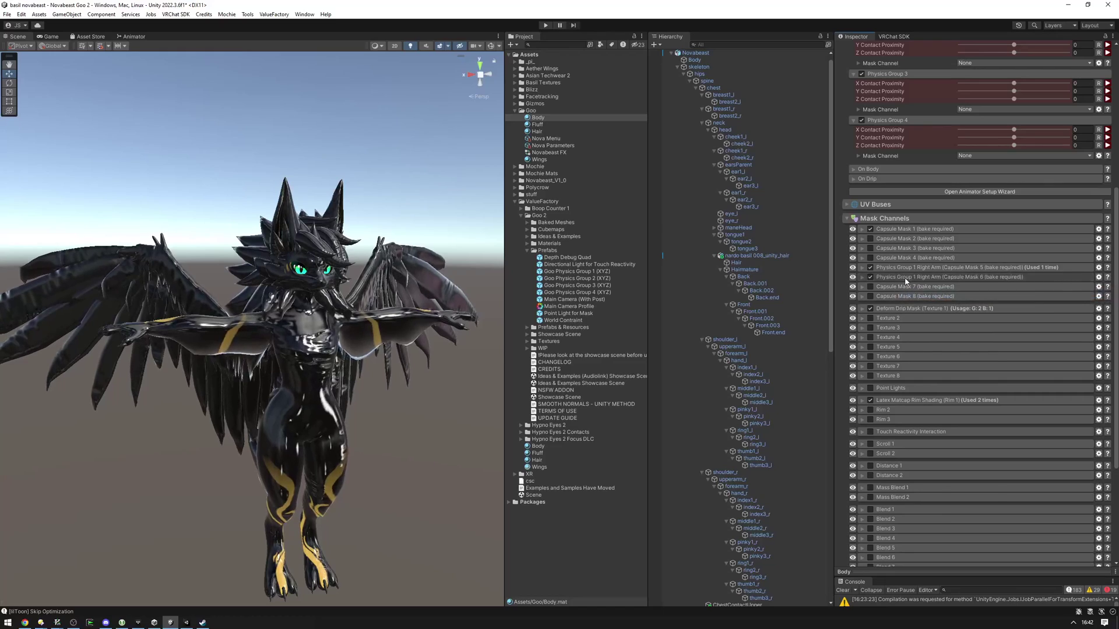
pyautogui.click(906, 278)
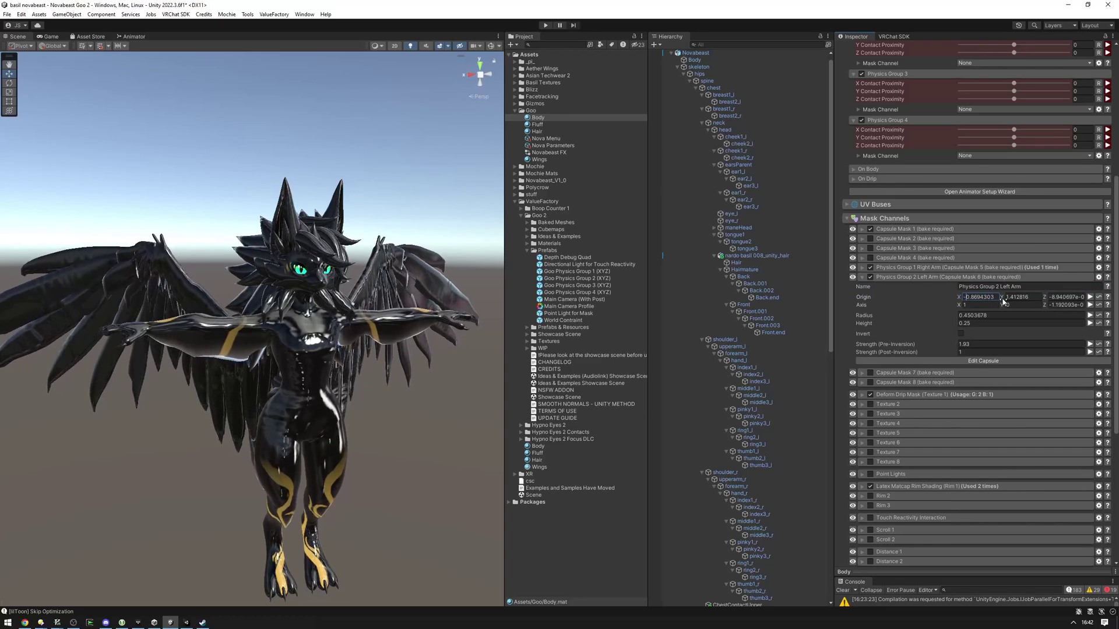
# Preview the left and right arm capsule masks alternately on the avatar to compare their coverage, ending with both previews off.
pyautogui.click(853, 277)
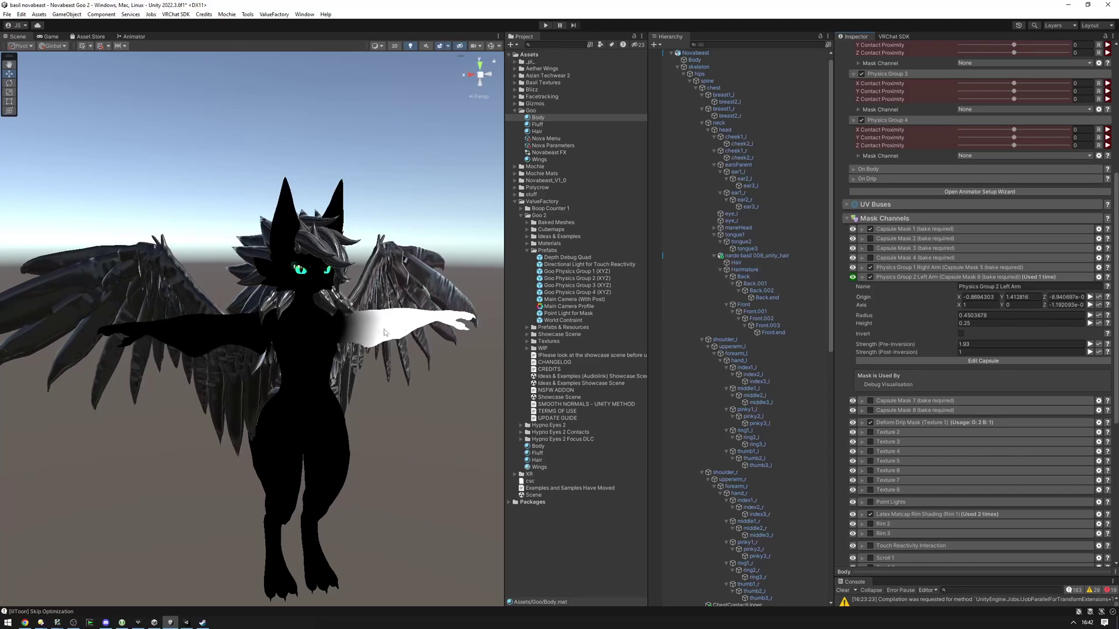
pyautogui.click(852, 267)
pyautogui.click(852, 277)
pyautogui.click(853, 268)
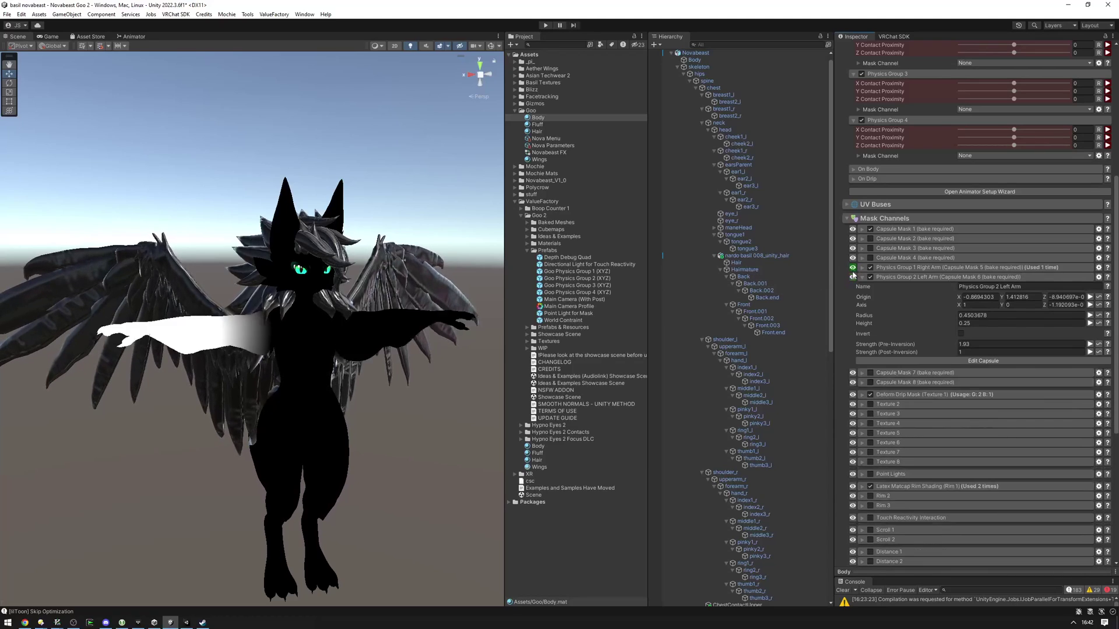
pyautogui.click(853, 277)
pyautogui.click(853, 267)
pyautogui.click(854, 268)
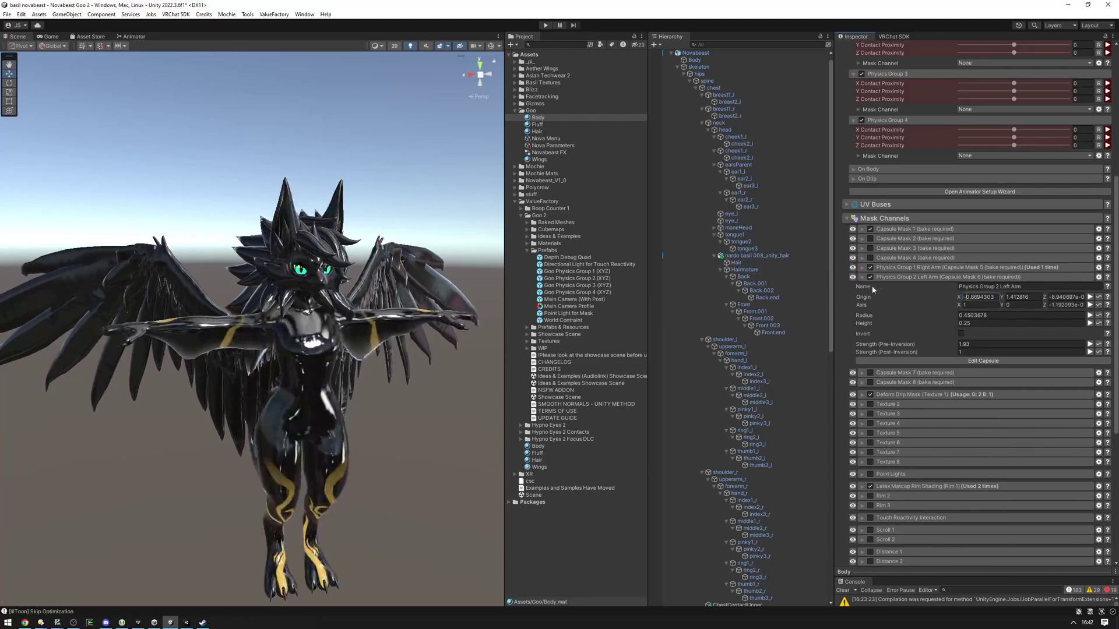
# Enable Capsule Mask 7 and name it Physics Group 3 Body, reusing the left arm mask's name as a base.
pyautogui.click(909, 278)
pyautogui.click(915, 278)
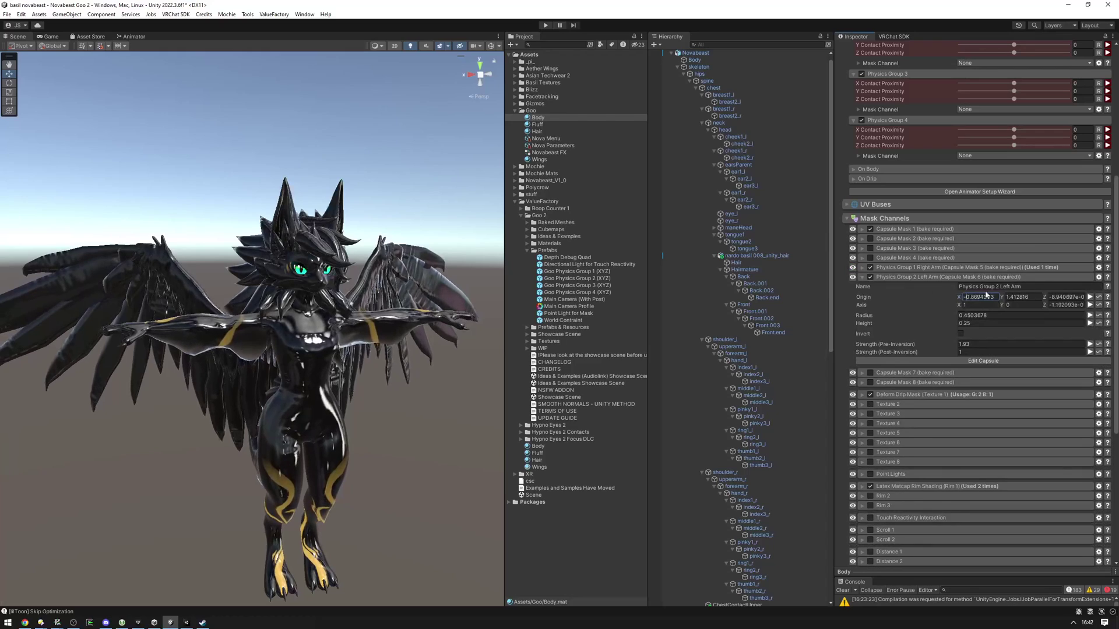
pyautogui.click(981, 288)
pyautogui.hotkey('ctrl', 'c')
pyautogui.click(951, 278)
pyautogui.click(946, 286)
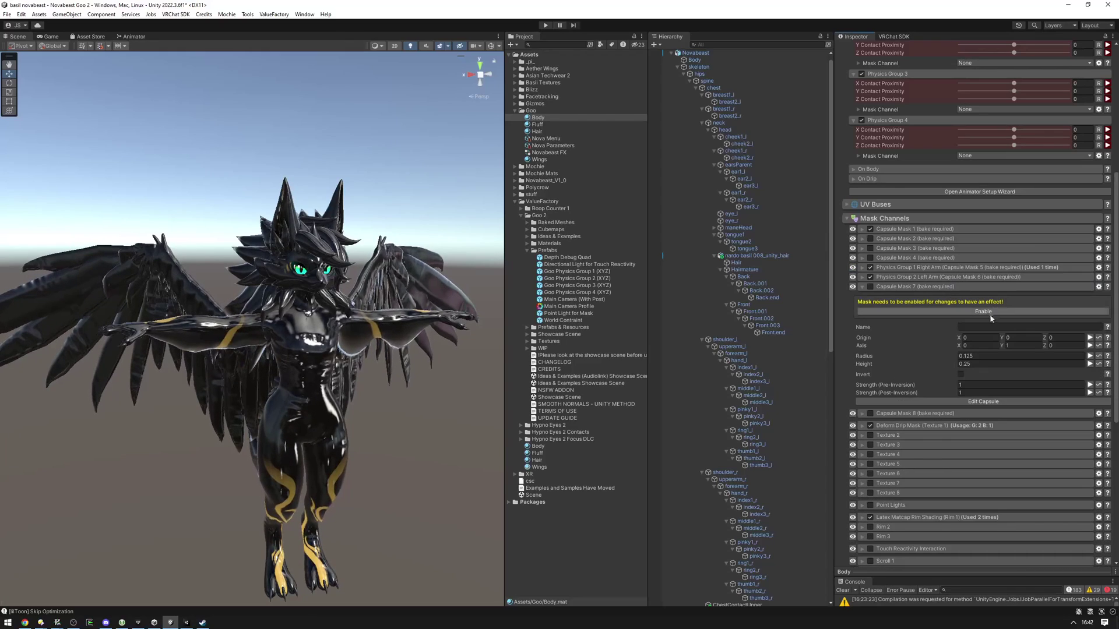
pyautogui.click(870, 287)
pyautogui.click(1020, 298)
pyautogui.hotkey('ctrl', 'v')
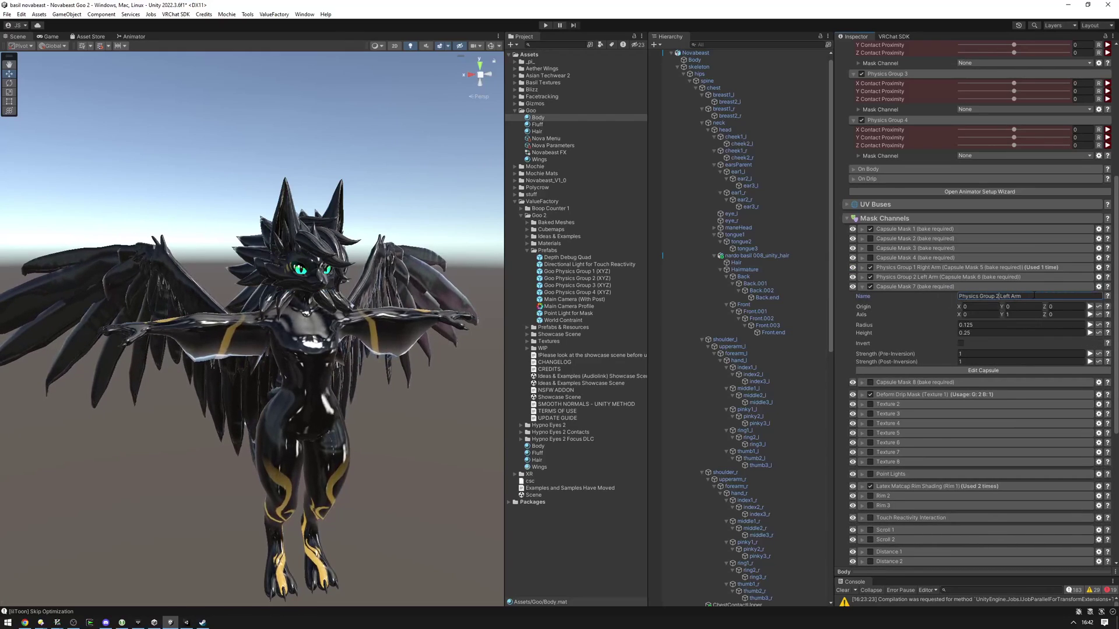
pyautogui.write('3')
pyautogui.hotkey('shift', 'End')
pyautogui.write('Body')
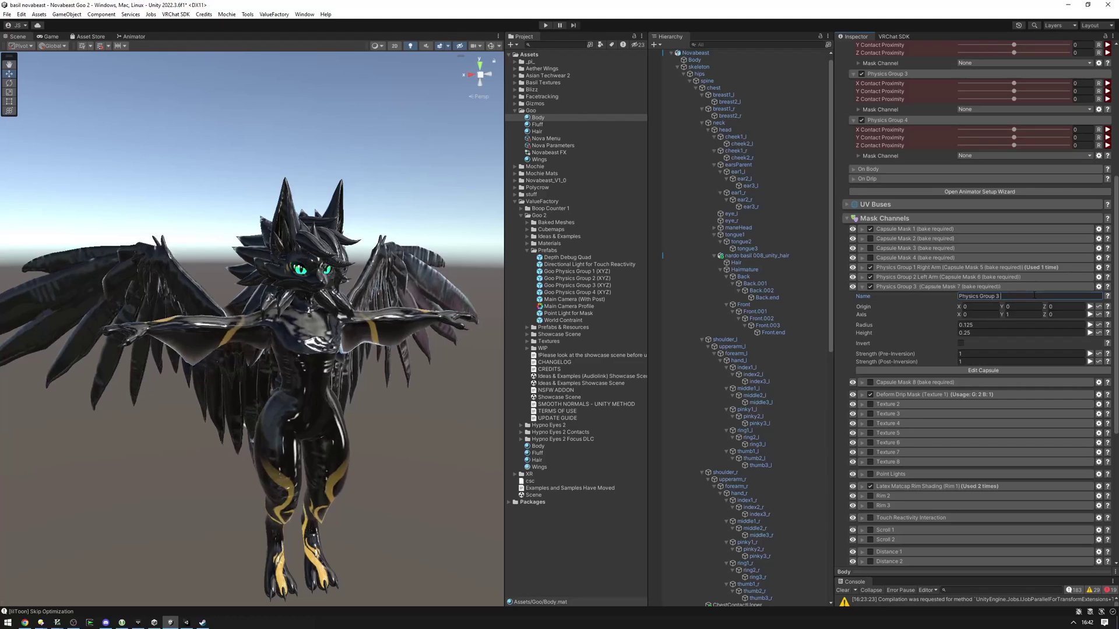
# Fit the Physics Group 3 Body capsule vertically over the torso and legs, with height about 1.2 and pre-inversion strength 2.94.
pyautogui.click(983, 371)
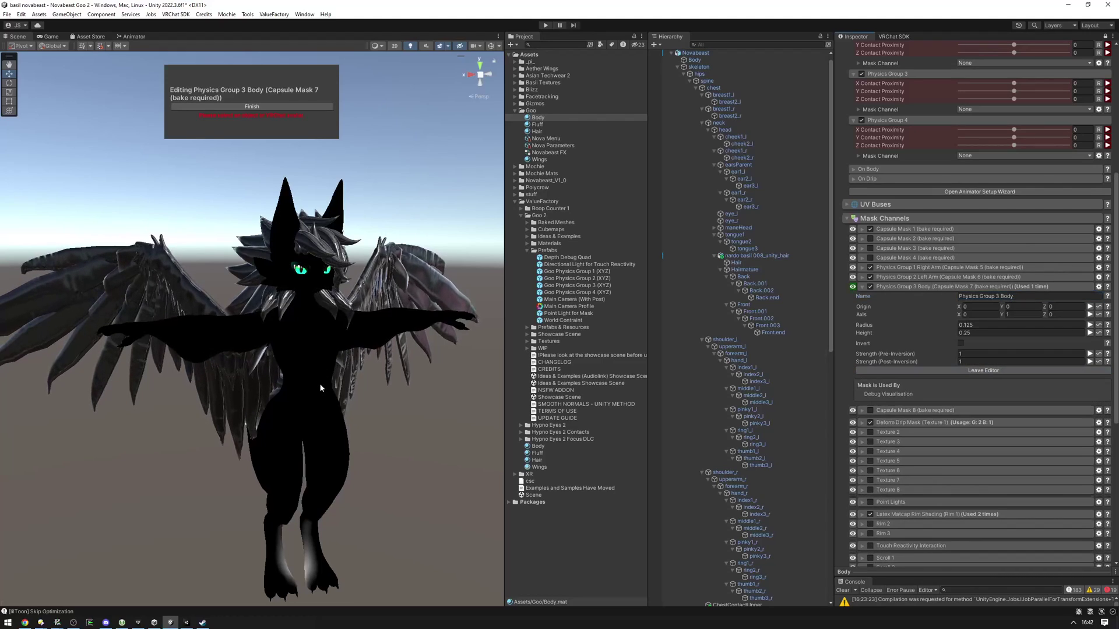
pyautogui.moveTo(289, 476); pyautogui.dragTo(362, 376)
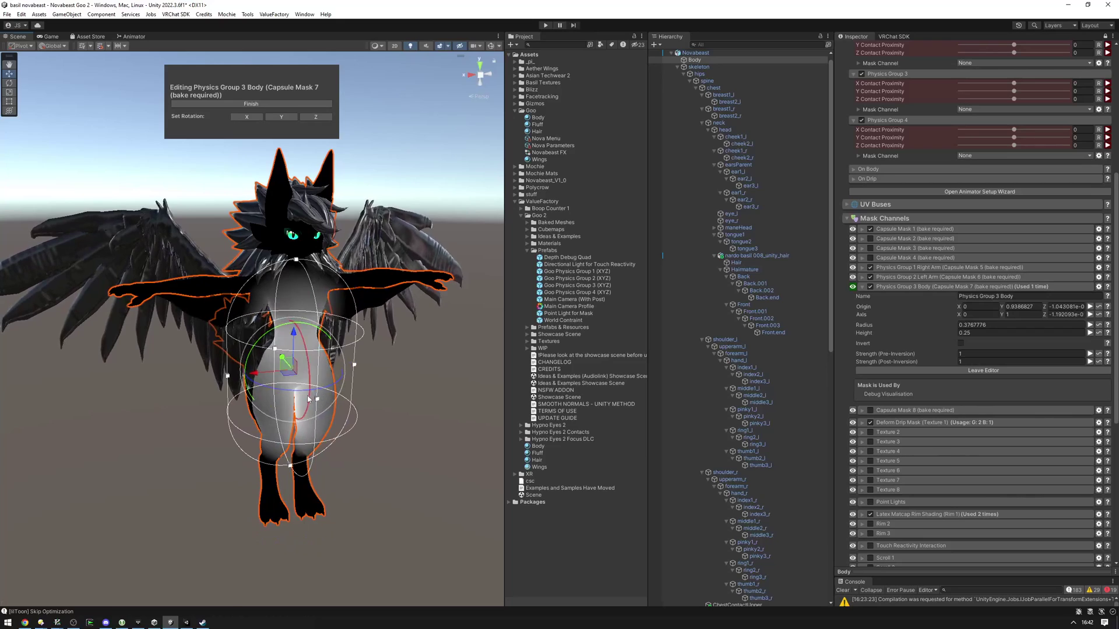
pyautogui.scroll(-5, 262, 337)
pyautogui.moveTo(269, 312); pyautogui.dragTo(270, 284)
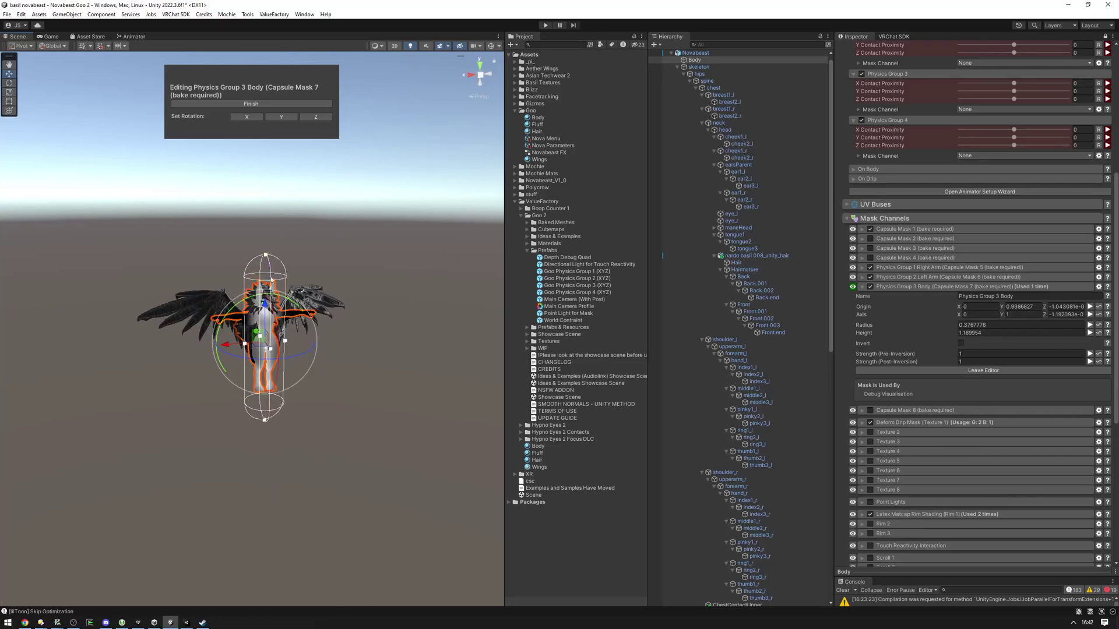
pyautogui.scroll(5, 272, 282)
pyautogui.moveTo(889, 354); pyautogui.dragTo(905, 362)
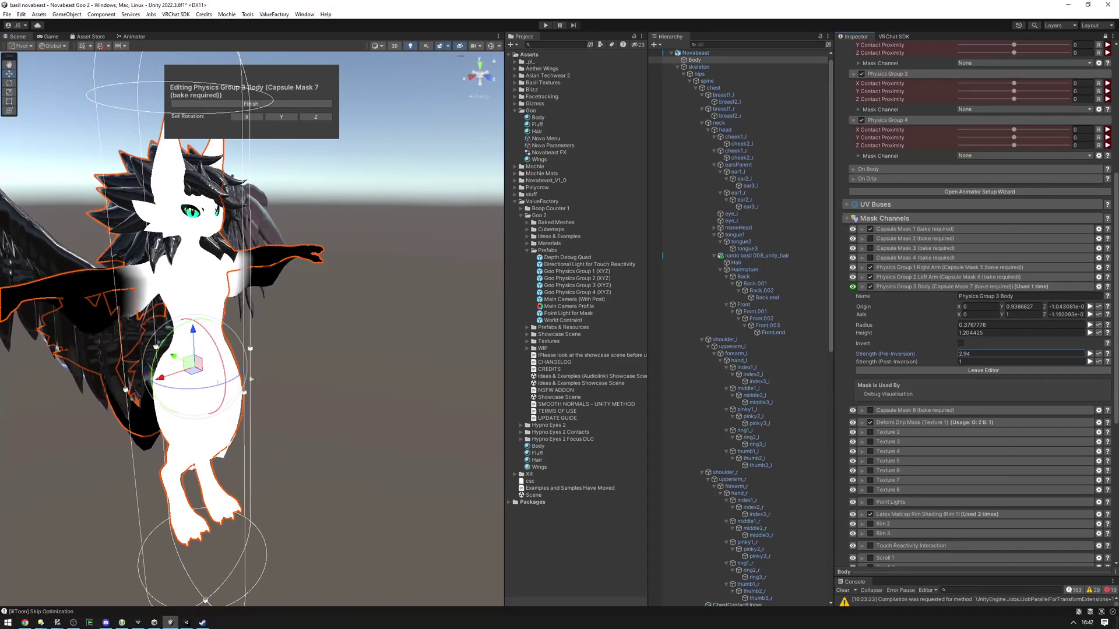
# Refine the body capsule to a radius of about 0.35 and a Z origin of about 0.1, and finish editing it.
pyautogui.moveTo(251, 351); pyautogui.dragTo(246, 351)
pyautogui.press('a')
pyautogui.moveTo(246, 351); pyautogui.dragTo(344, 339, button='right')
pyautogui.moveTo(244, 316); pyautogui.dragTo(261, 314)
pyautogui.moveTo(352, 317)
pyautogui.mouseDown(button='right')
pyautogui.moveTo(351, 304)
pyautogui.moveTo(357, 315)
pyautogui.mouseUp(button='right')
pyautogui.press('a')
pyautogui.click(245, 105)
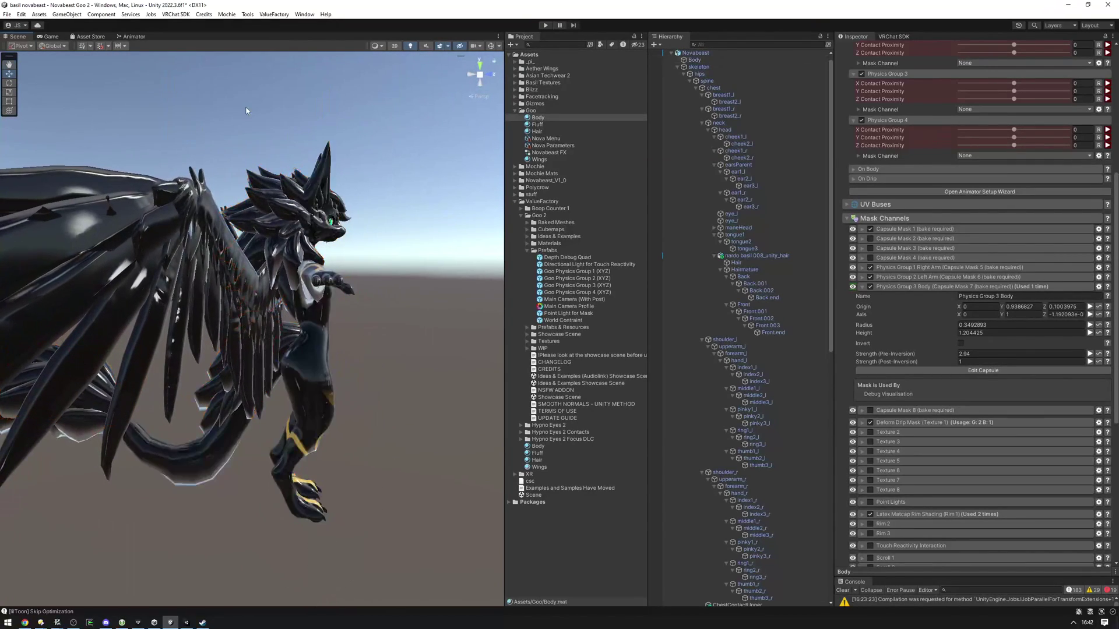
# Name Capsule Mask 8 Physics Group 4 Tail and enable it.
pyautogui.click(989, 297)
pyautogui.click(979, 289)
pyautogui.click(961, 297)
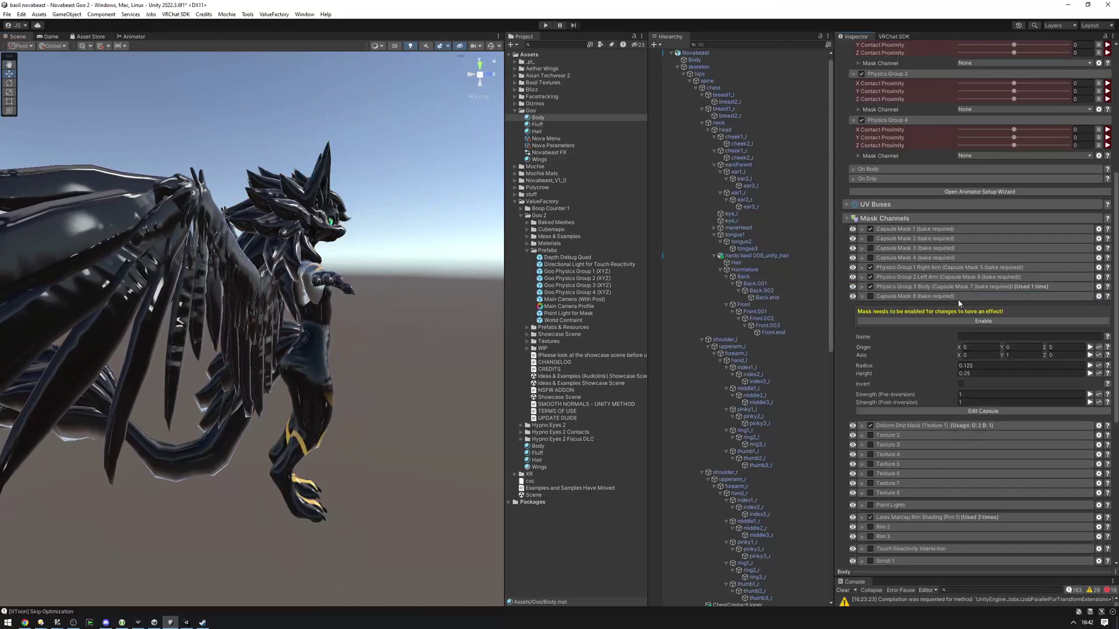
pyautogui.click(989, 336)
pyautogui.write('Physics Group 4 Tail')
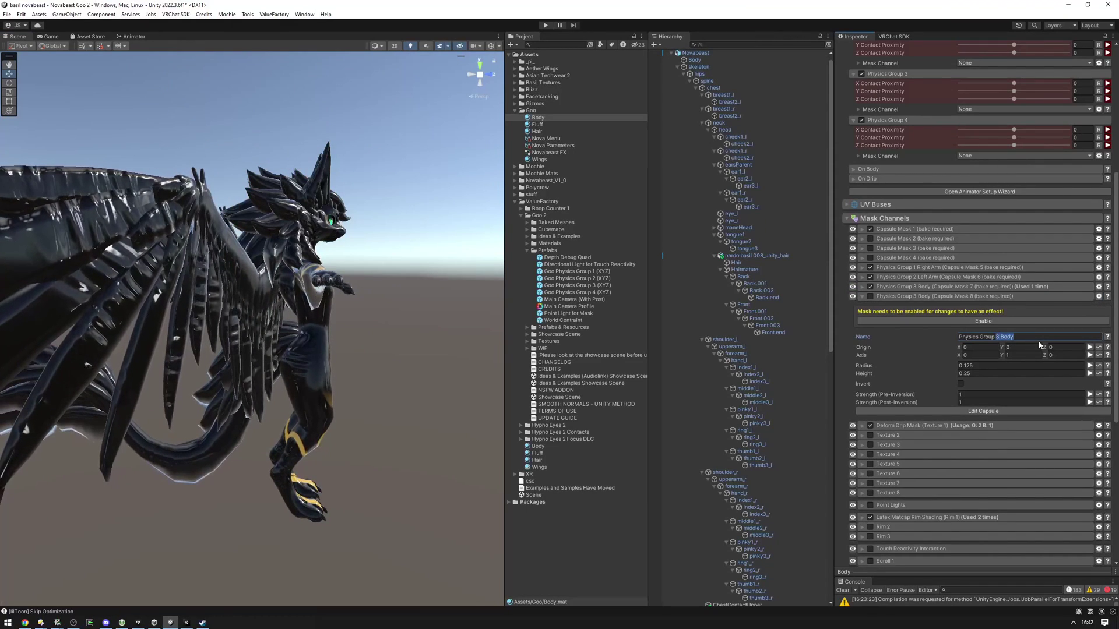
pyautogui.click(1002, 321)
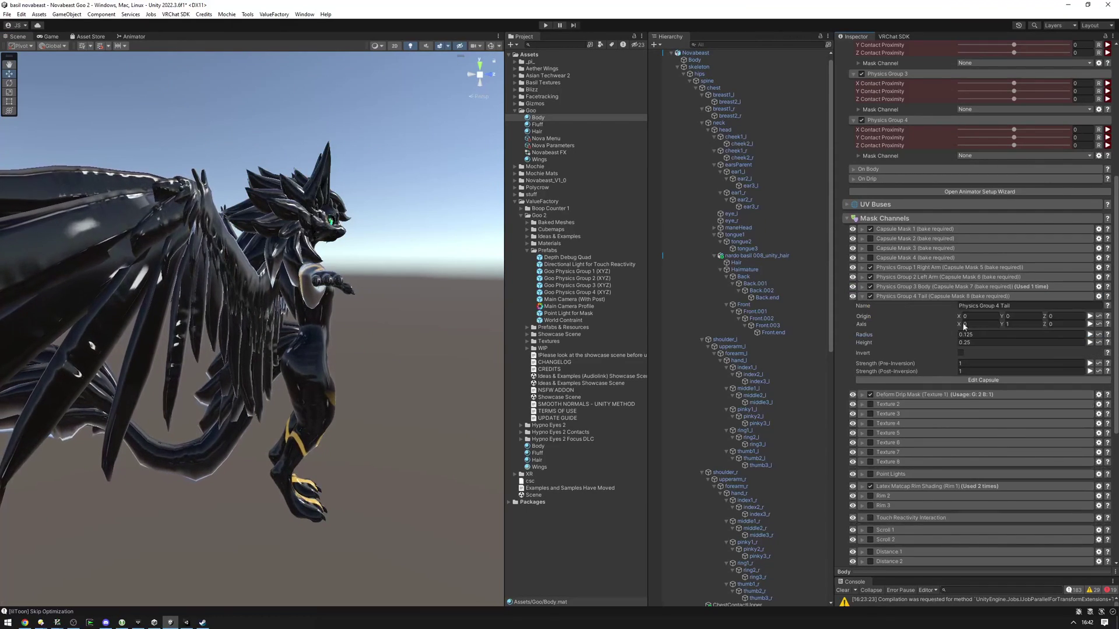
# Place the Physics Group 4 Tail capsule on the tail, angled along it, and enlarge its radius to about 0.58.
pyautogui.click(1005, 381)
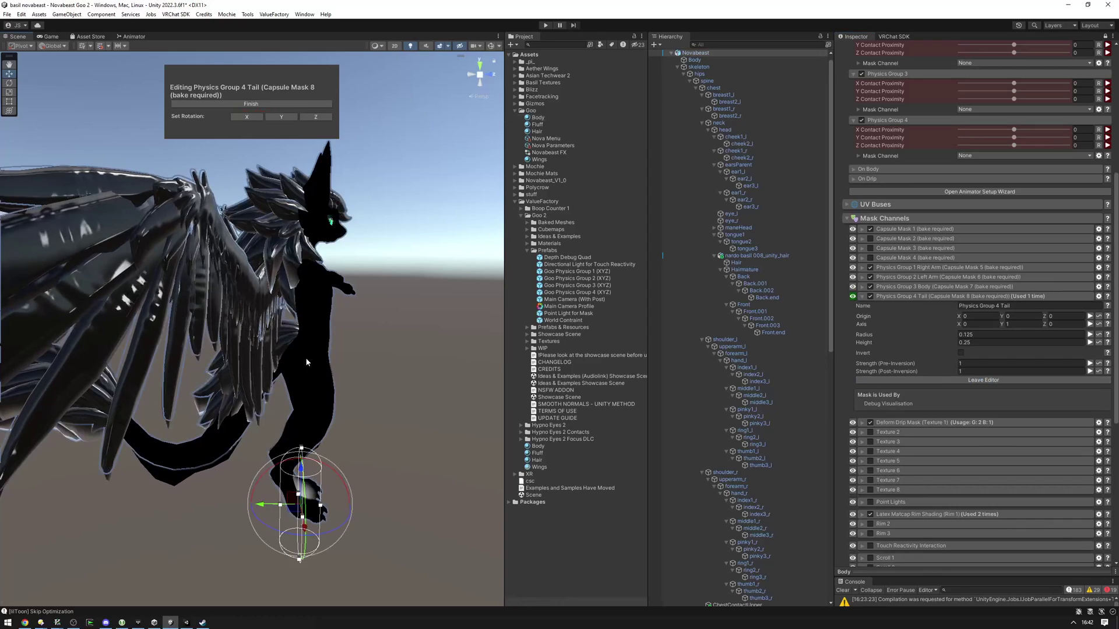
pyautogui.moveTo(300, 467); pyautogui.dragTo(201, 404)
pyautogui.scroll(3, 200, 429)
pyautogui.scroll(-3, 200, 429)
pyautogui.moveTo(200, 405); pyautogui.dragTo(257, 373, button='right')
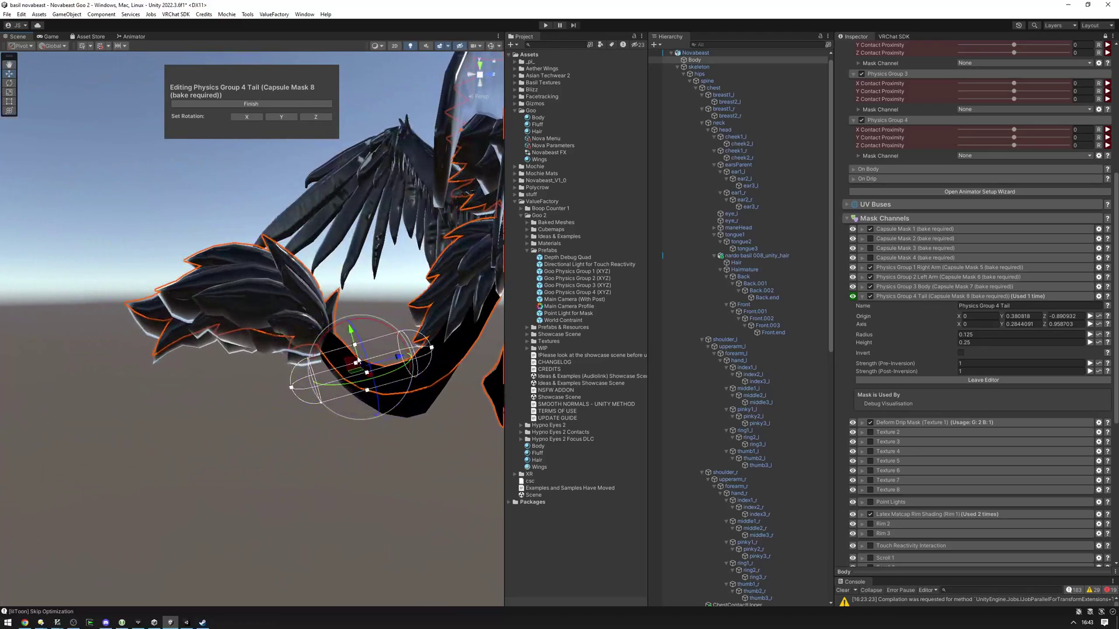
pyautogui.moveTo(354, 342); pyautogui.dragTo(331, 260)
pyautogui.moveTo(405, 330); pyautogui.dragTo(396, 327, button='right')
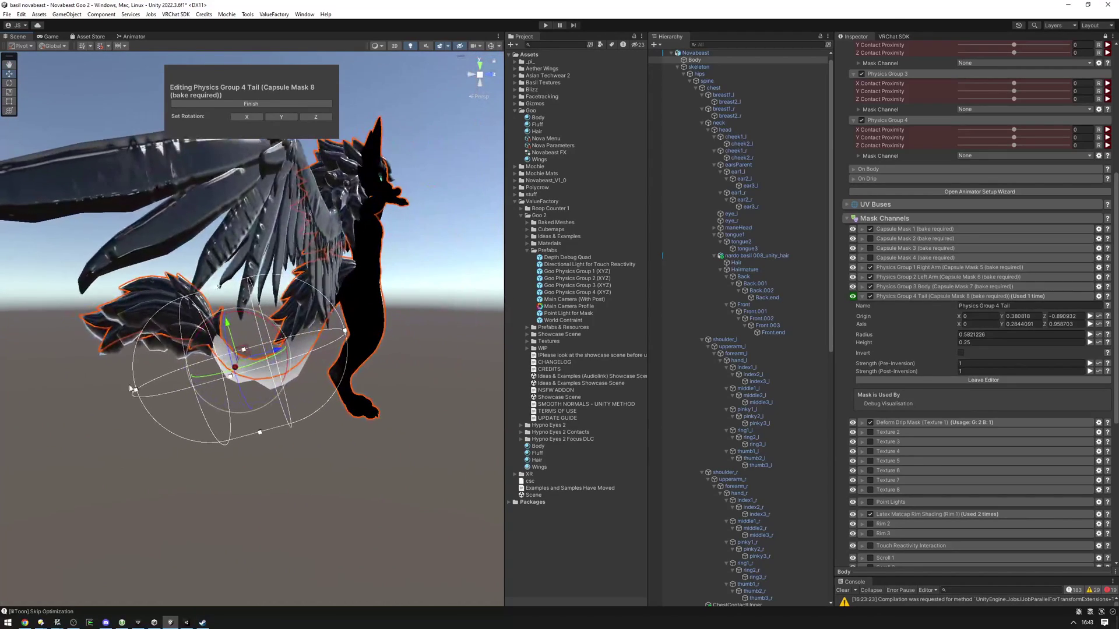
# Extend the tail capsule to height about 0.98, shift it to Z origin about -1.64, set pre-inversion strength 5.23, and finish editing.
pyautogui.moveTo(133, 389); pyautogui.dragTo(49, 414)
pyautogui.moveTo(277, 351); pyautogui.dragTo(145, 325)
pyautogui.moveTo(927, 365); pyautogui.dragTo(1009, 369)
pyautogui.moveTo(357, 302); pyautogui.dragTo(335, 283, button='right')
pyautogui.press('q')
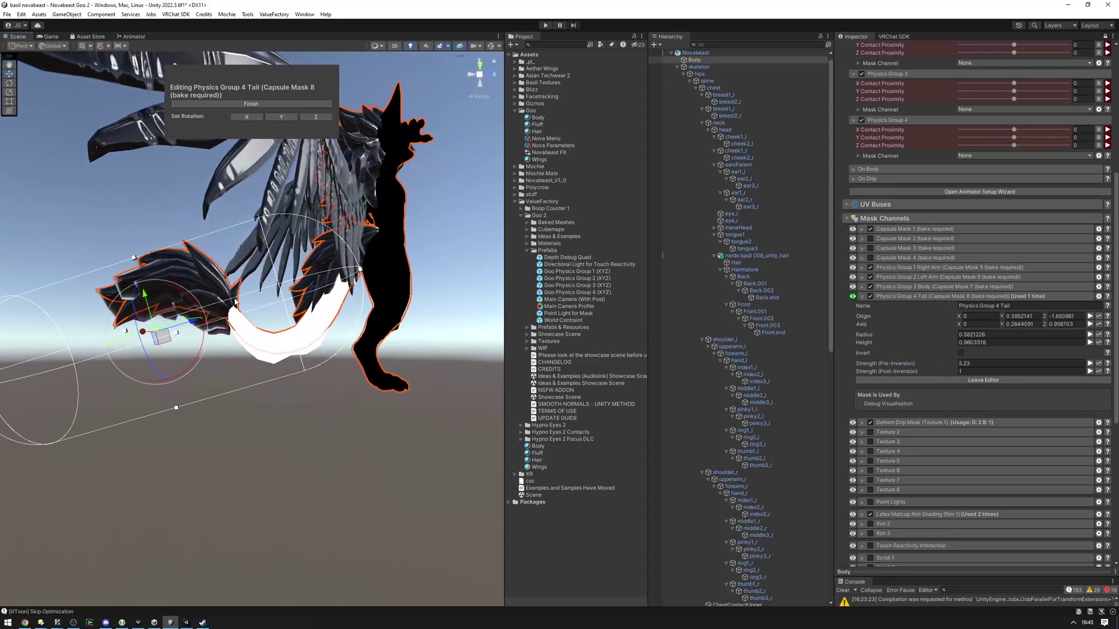
pyautogui.moveTo(190, 323); pyautogui.dragTo(147, 293)
pyautogui.click(251, 103)
pyautogui.keyDown('alt'); pyautogui.moveTo(250, 117); pyautogui.dragTo(338, 206); pyautogui.keyUp('alt')
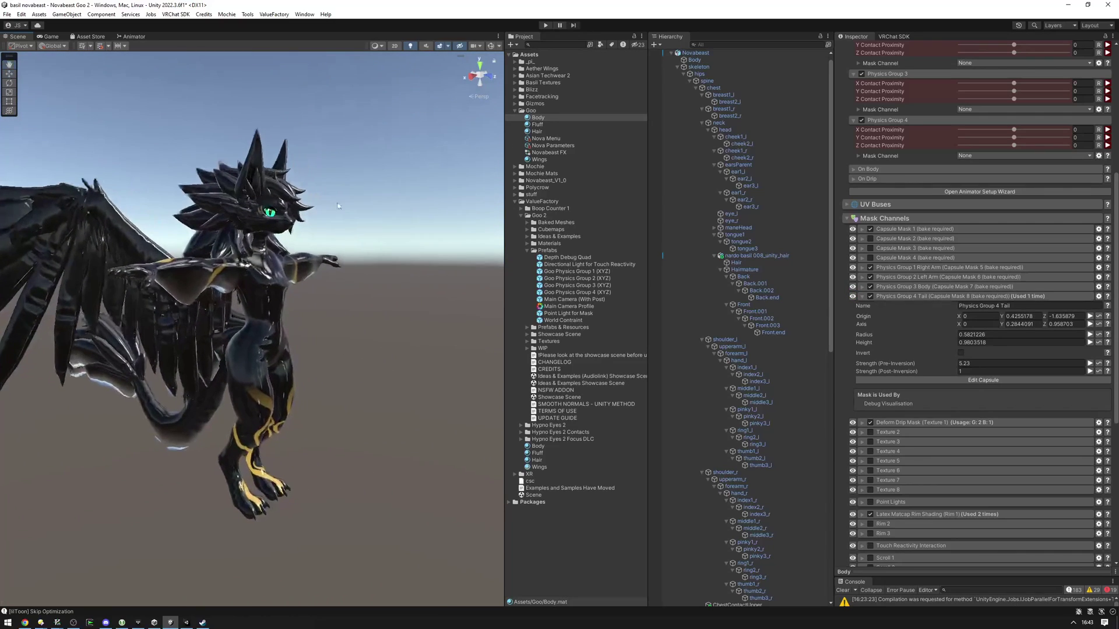
# Assign the Right Arm capsule mask to Physics Group 1 and the Left Arm capsule mask to Physics Group 2 in the Body material.
pyautogui.click(955, 297)
pyautogui.scroll(5, 942, 337)
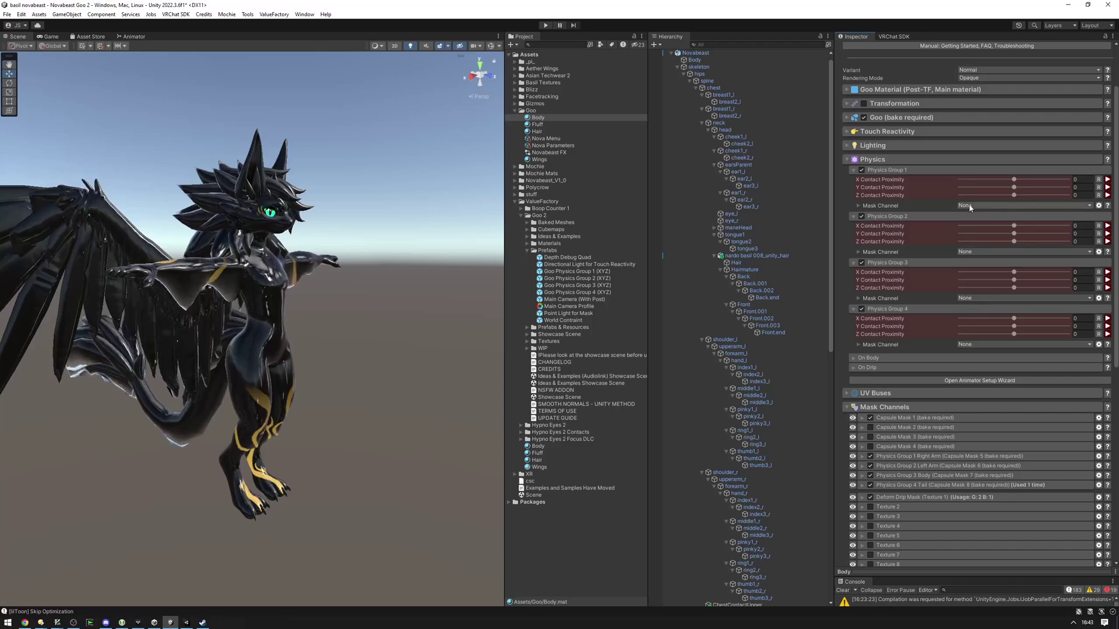
pyautogui.click(994, 206)
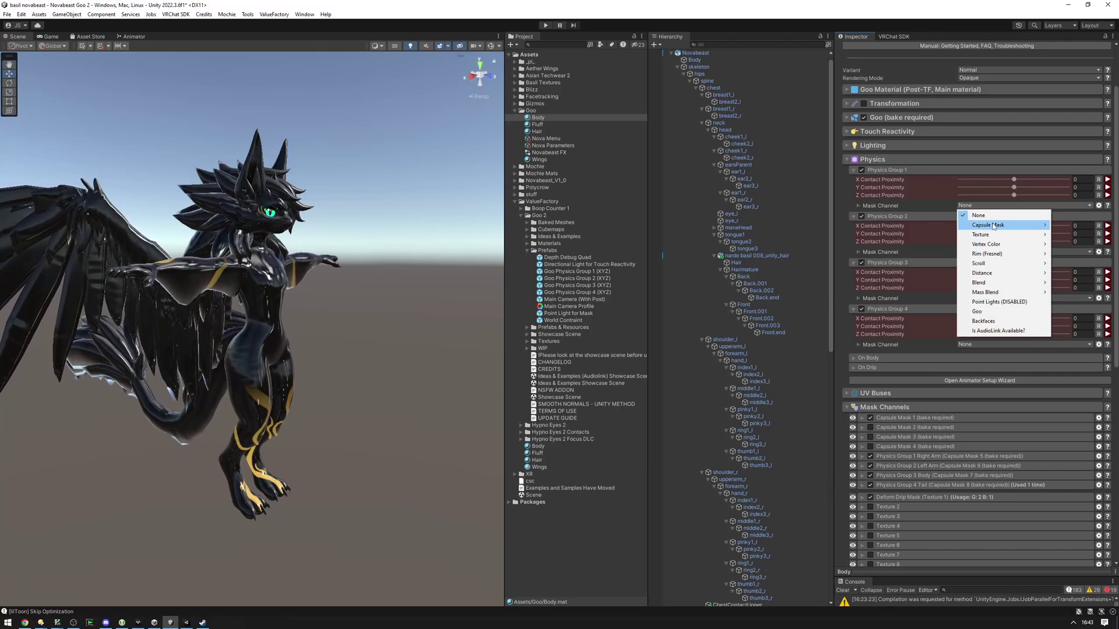
pyautogui.moveTo(993, 226)
pyautogui.click(898, 257)
pyautogui.click(991, 252)
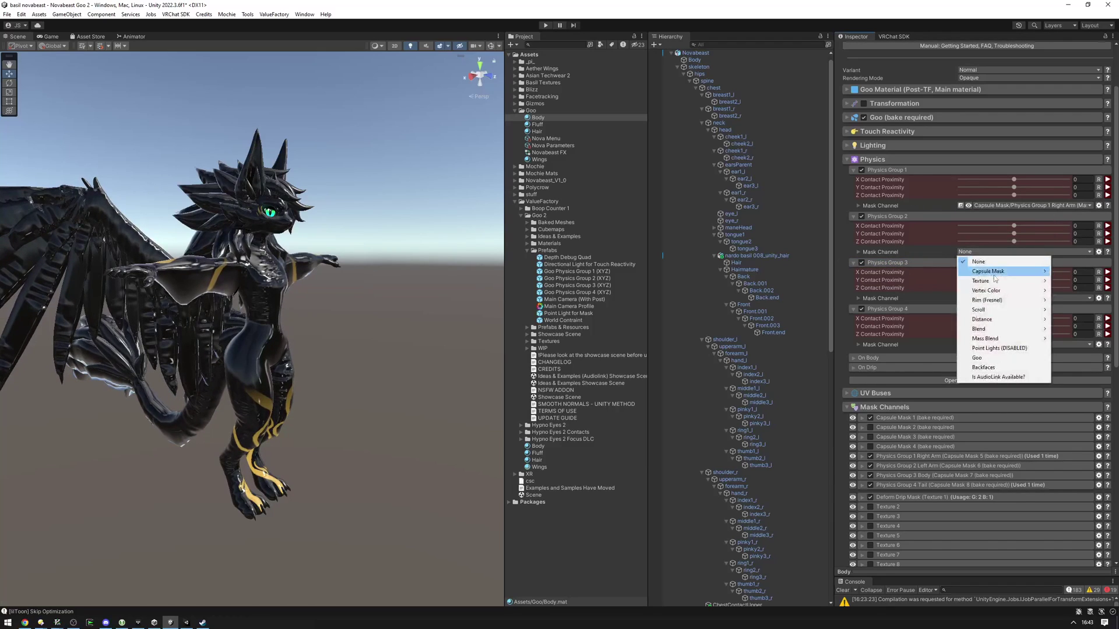
pyautogui.moveTo(995, 275)
pyautogui.click(897, 320)
# Assign the Body capsule mask to Physics Group 3 and the Tail capsule mask to Physics Group 4 in the Body material.
pyautogui.click(1002, 298)
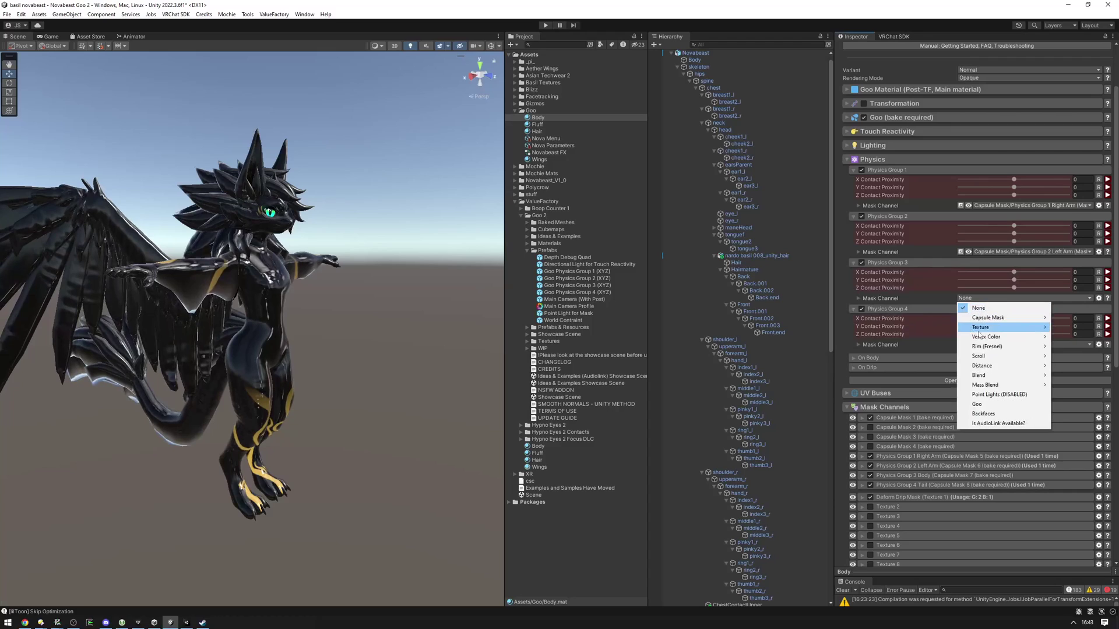
pyautogui.moveTo(995, 318)
pyautogui.click(898, 376)
pyautogui.click(1001, 345)
pyautogui.moveTo(994, 364)
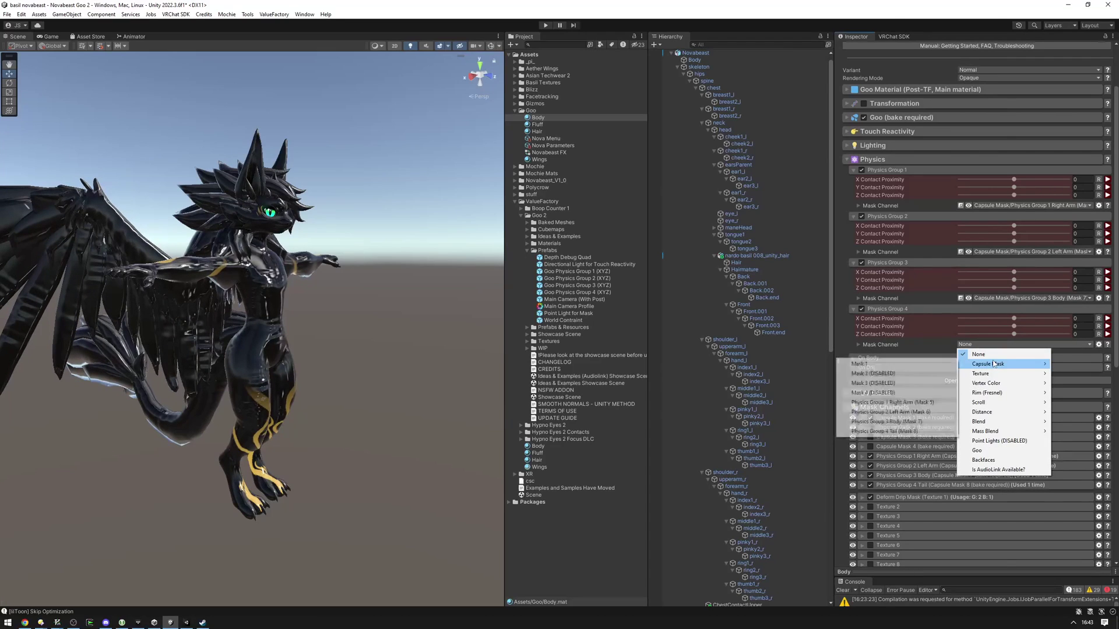
pyautogui.click(884, 431)
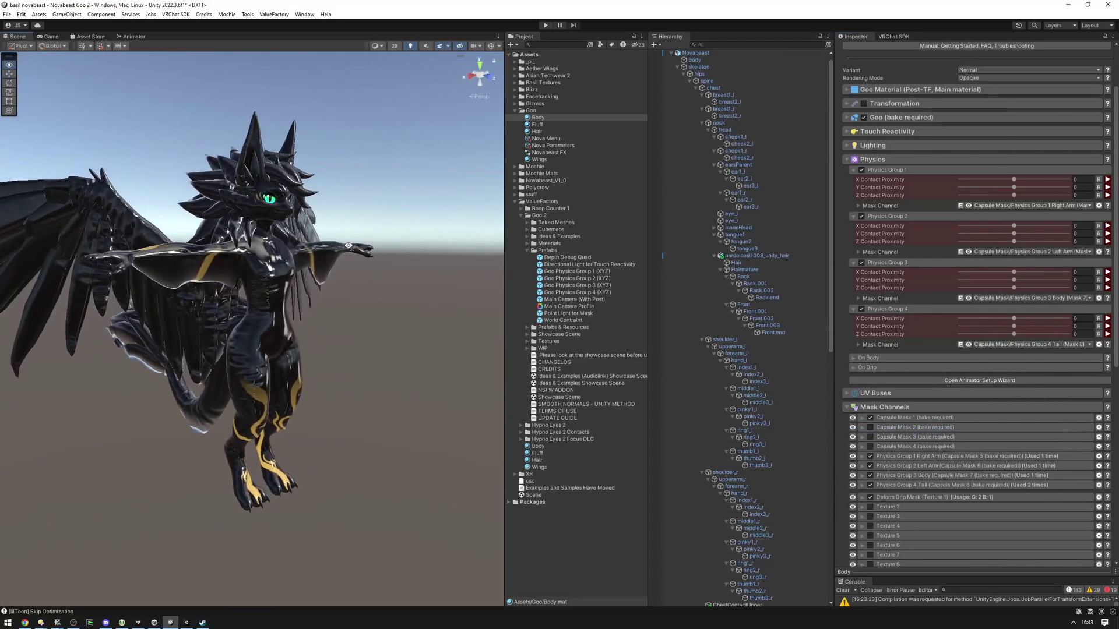
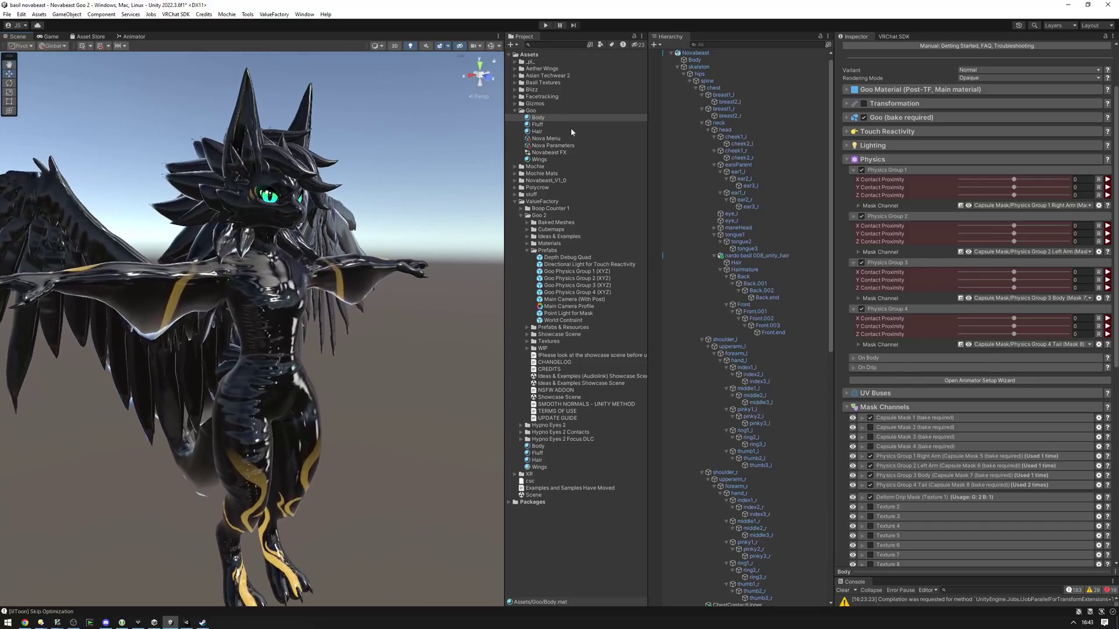
pyautogui.keyDown('alt'); pyautogui.moveTo(490, 146); pyautogui.dragTo(185, 269); pyautogui.keyUp('alt')
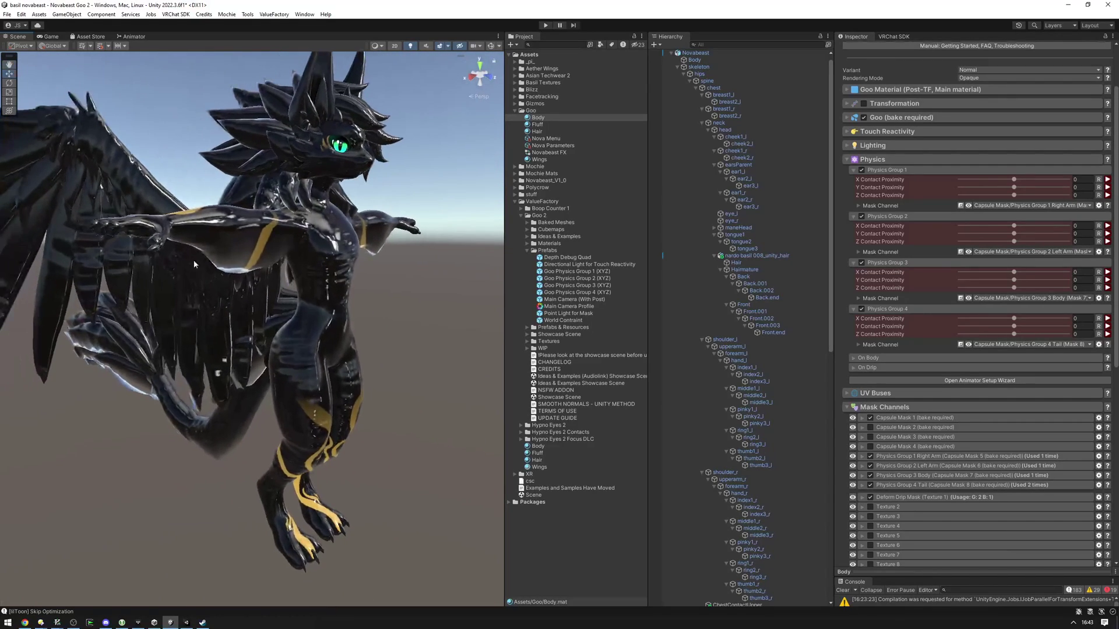
# Copy the Physics Group 3 Body and Physics Group 4 Tail capsule masks from the Body material into the Fluff material's Capsule Masks 7 and 8.
pyautogui.scroll(-3, 926, 386)
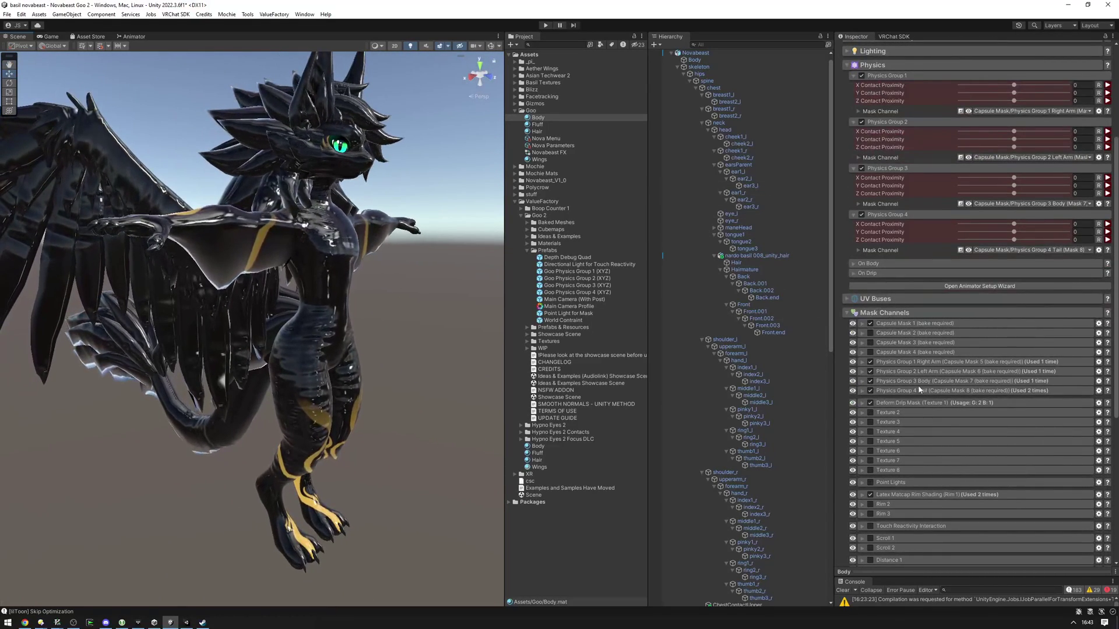
pyautogui.press('Down')
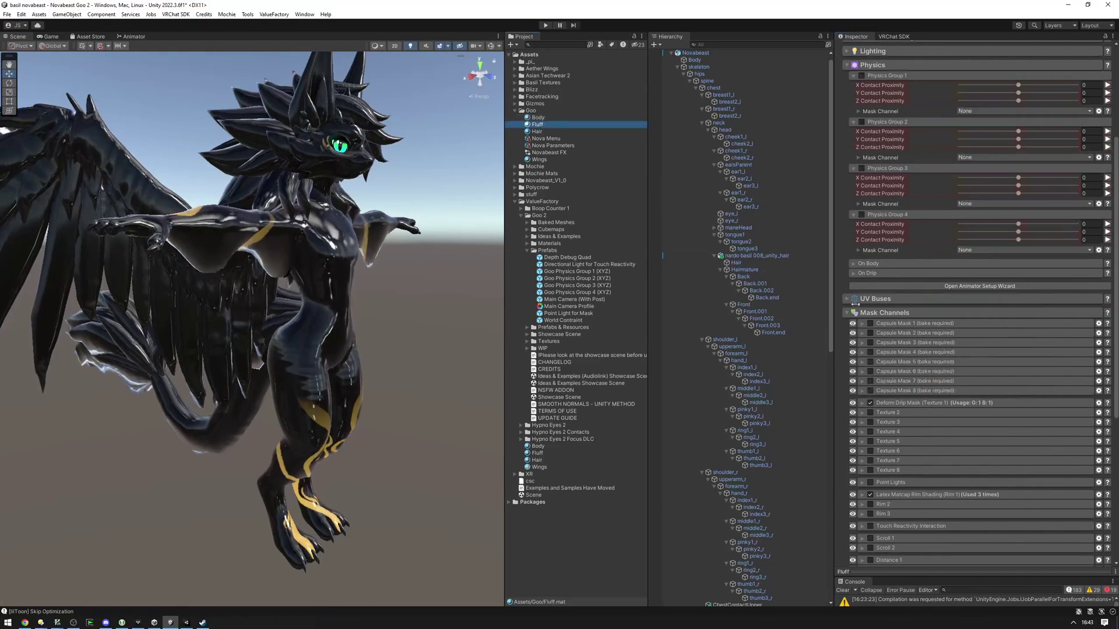
pyautogui.rightClick(929, 382)
pyautogui.click(939, 398)
pyautogui.click(544, 119)
pyautogui.rightClick(916, 393)
pyautogui.click(932, 395)
pyautogui.press('Down')
pyautogui.rightClick(916, 391)
pyautogui.click(927, 405)
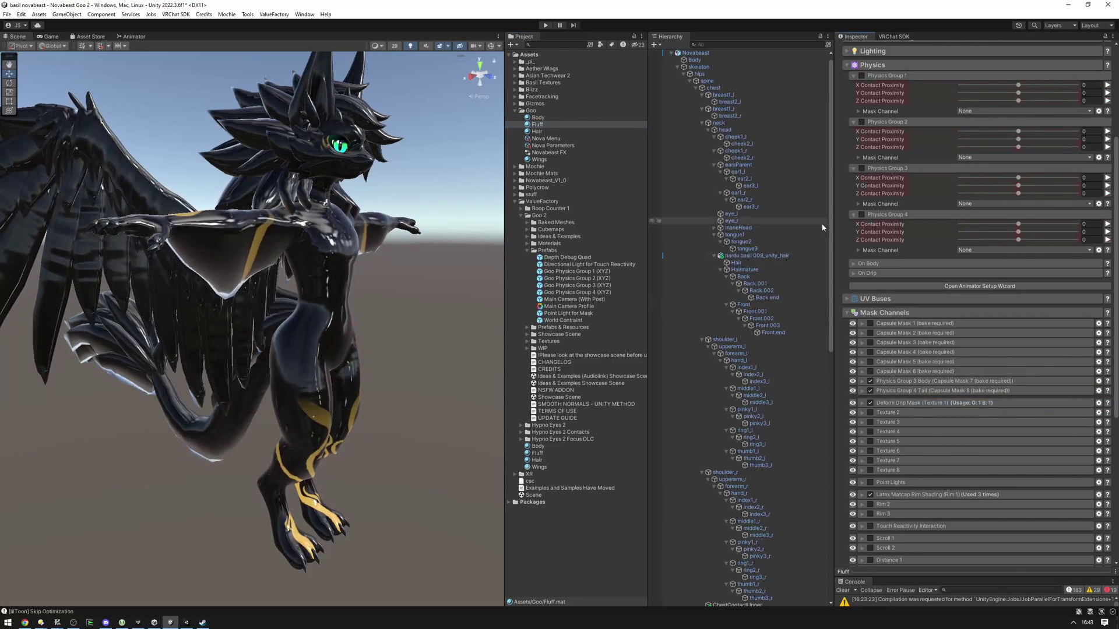
# Enable Physics Groups 3 and 4 in the Fluff material and assign them the Body and Tail capsule masks respectively.
pyautogui.click(862, 168)
pyautogui.click(1023, 203)
pyautogui.moveTo(1011, 228)
pyautogui.click(898, 281)
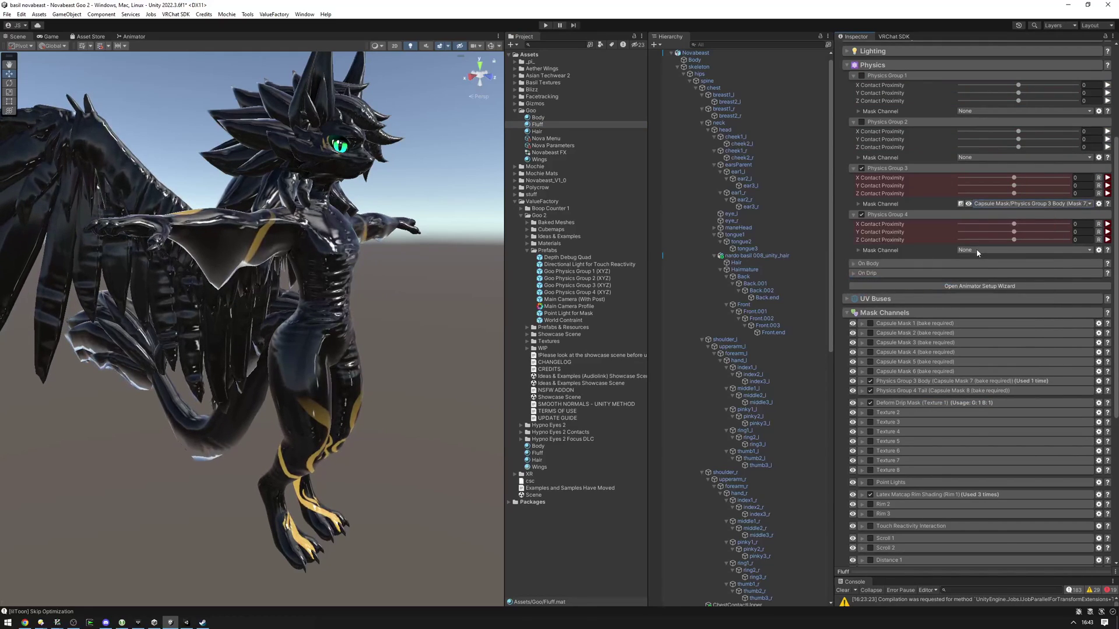
pyautogui.click(1023, 250)
pyautogui.moveTo(1011, 269)
pyautogui.click(931, 338)
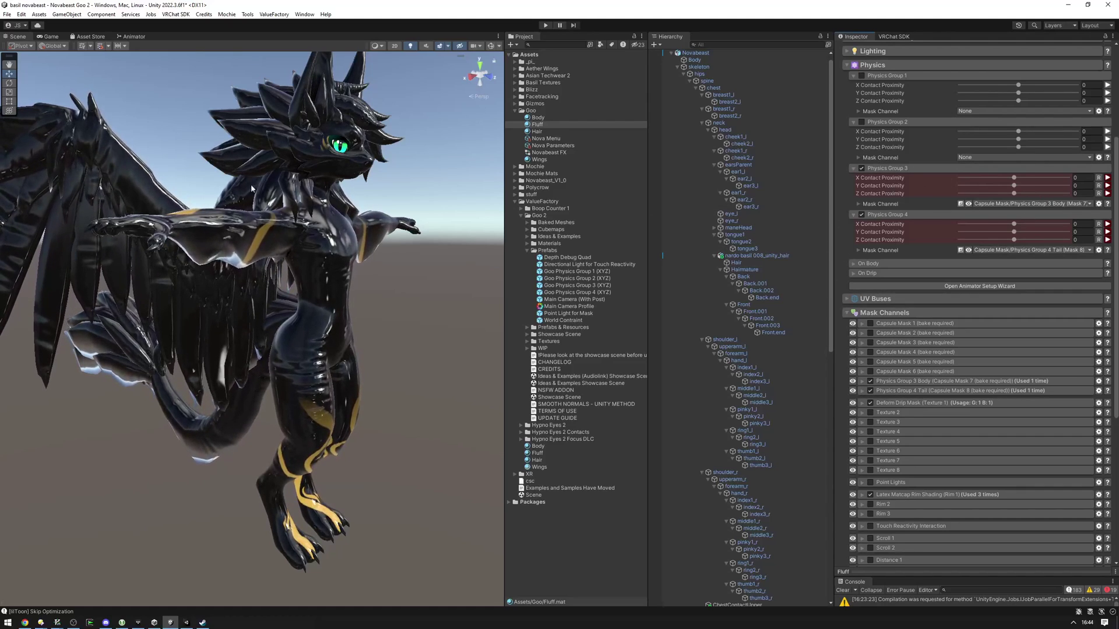
pyautogui.keyDown('alt'); pyautogui.moveTo(373, 157); pyautogui.dragTo(333, 140); pyautogui.keyUp('alt')
pyautogui.keyDown('alt'); pyautogui.moveTo(445, 168); pyautogui.dragTo(466, 172); pyautogui.keyUp('alt')
# Copy the Physics Group 3 Body mask into the Hair material's Capsule Mask 7, enable Physics Group 3, and assign it that mask.
pyautogui.rightClick(901, 379)
pyautogui.click(916, 385)
pyautogui.click(560, 133)
pyautogui.rightClick(883, 381)
pyautogui.click(932, 392)
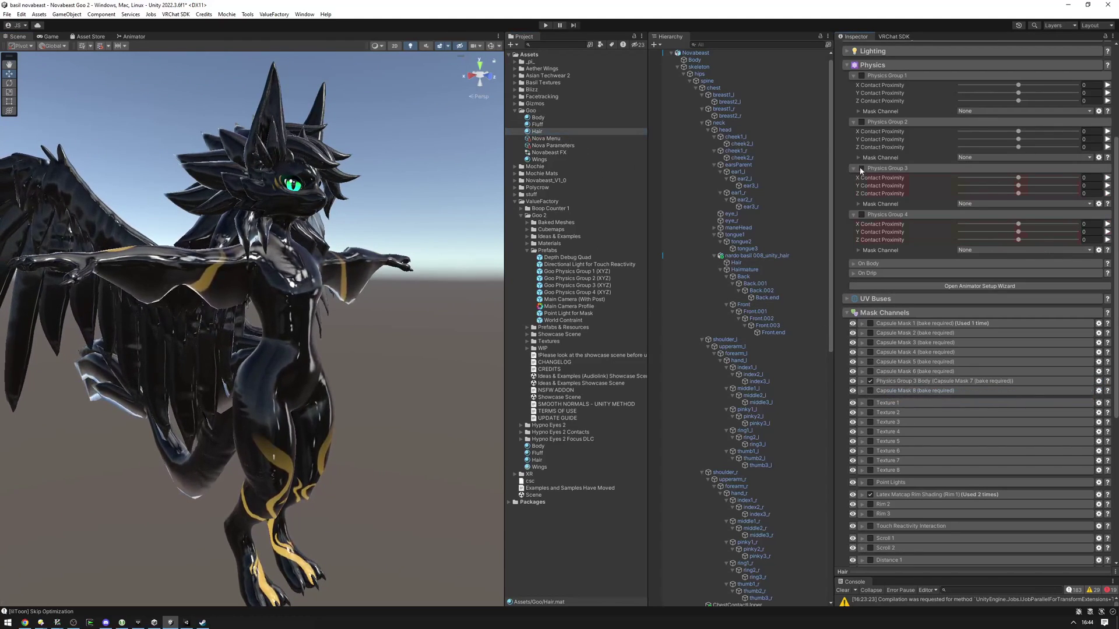
pyautogui.click(1012, 206)
pyautogui.moveTo(990, 222)
pyautogui.click(902, 281)
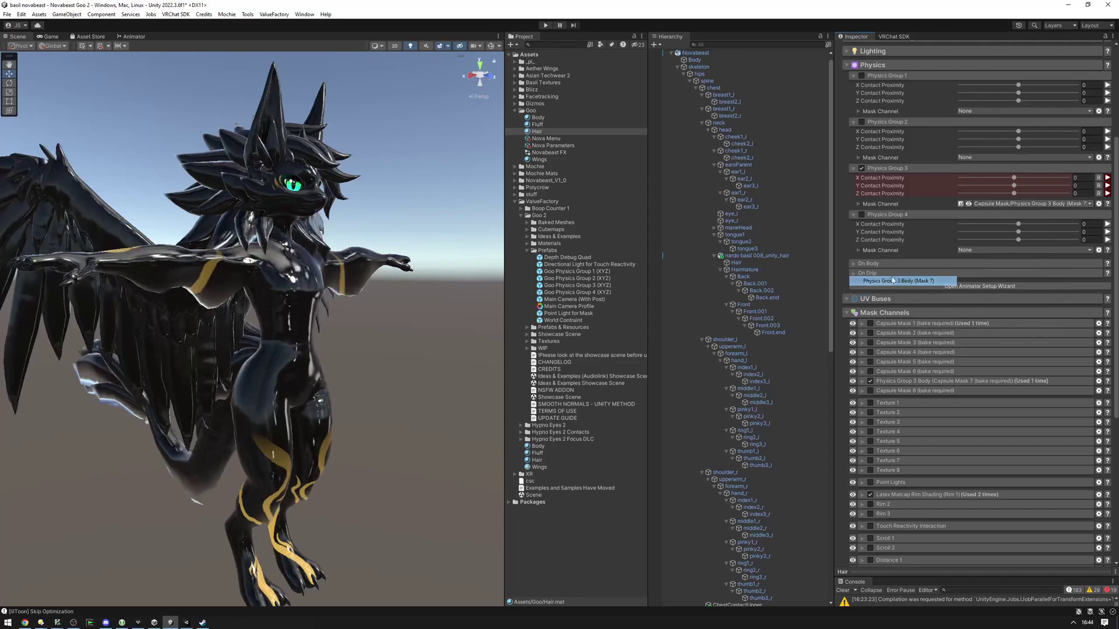
# Enable Physics Group 3 in the Wings material, leaving its mask channel at None.
pyautogui.click(541, 159)
pyautogui.moveTo(373, 201); pyautogui.dragTo(289, 205, button='right')
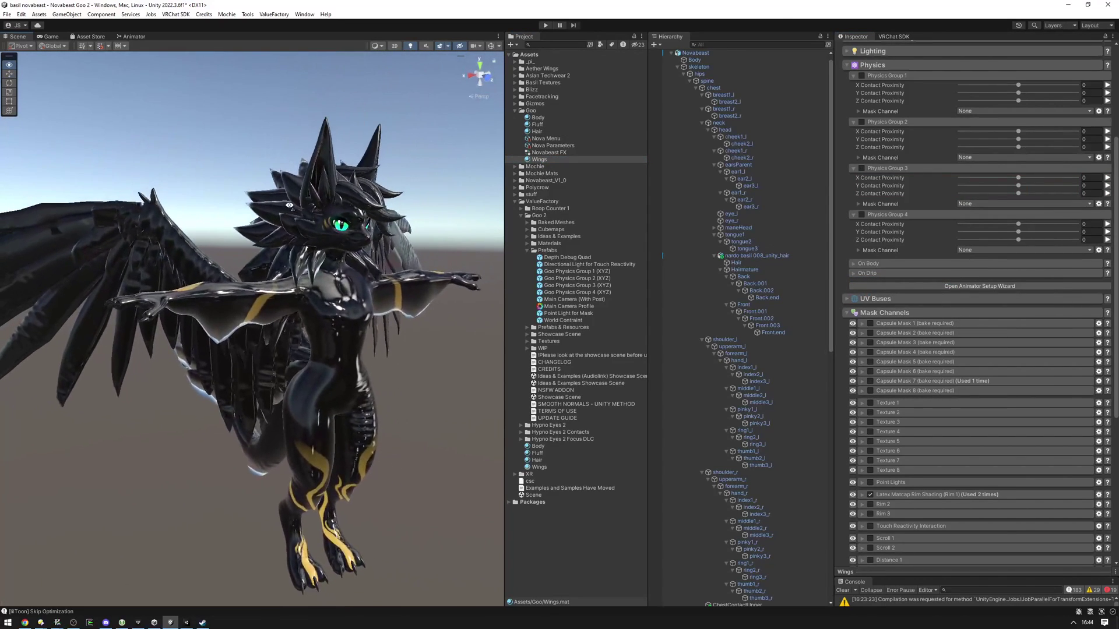
pyautogui.moveTo(439, 201); pyautogui.dragTo(387, 195, button='right')
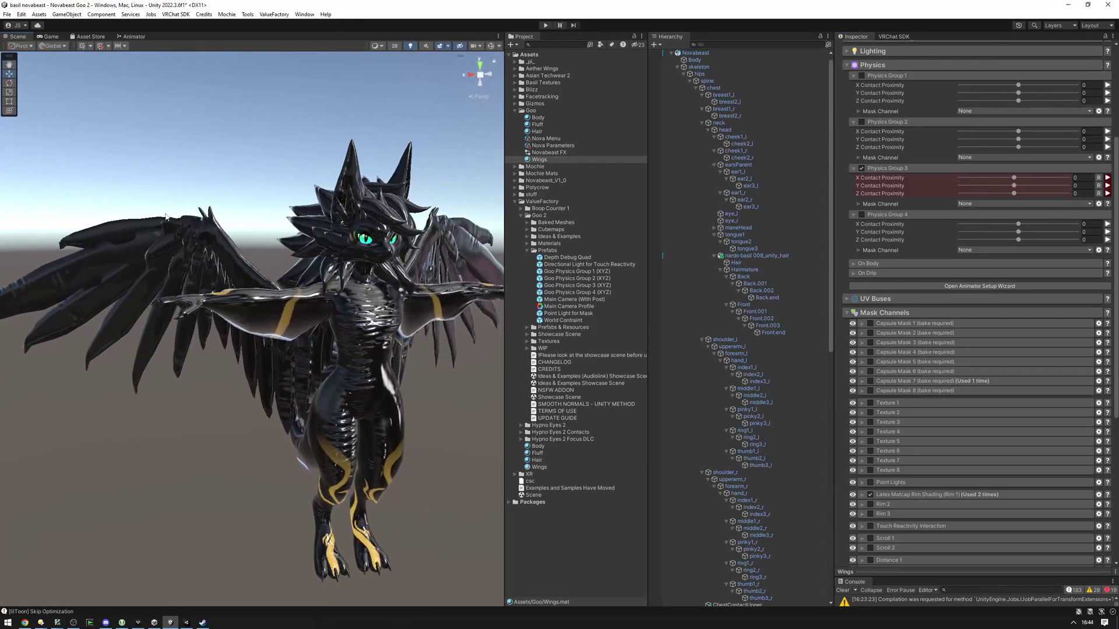
pyautogui.moveTo(202, 231); pyautogui.dragTo(389, 254, button='right')
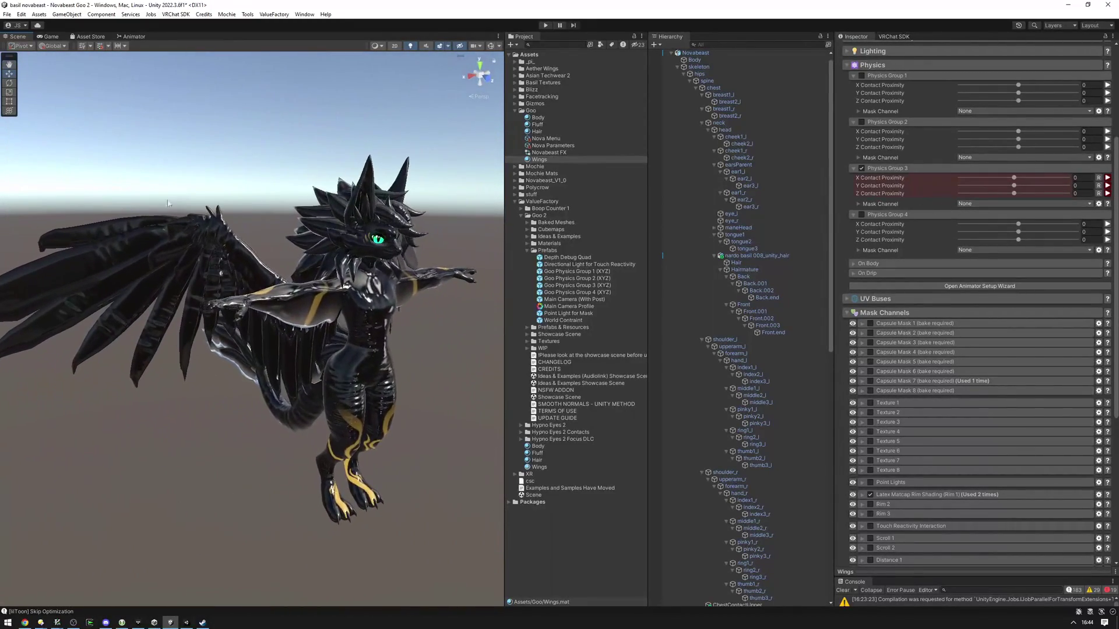
pyautogui.moveTo(302, 203); pyautogui.dragTo(418, 257, button='right')
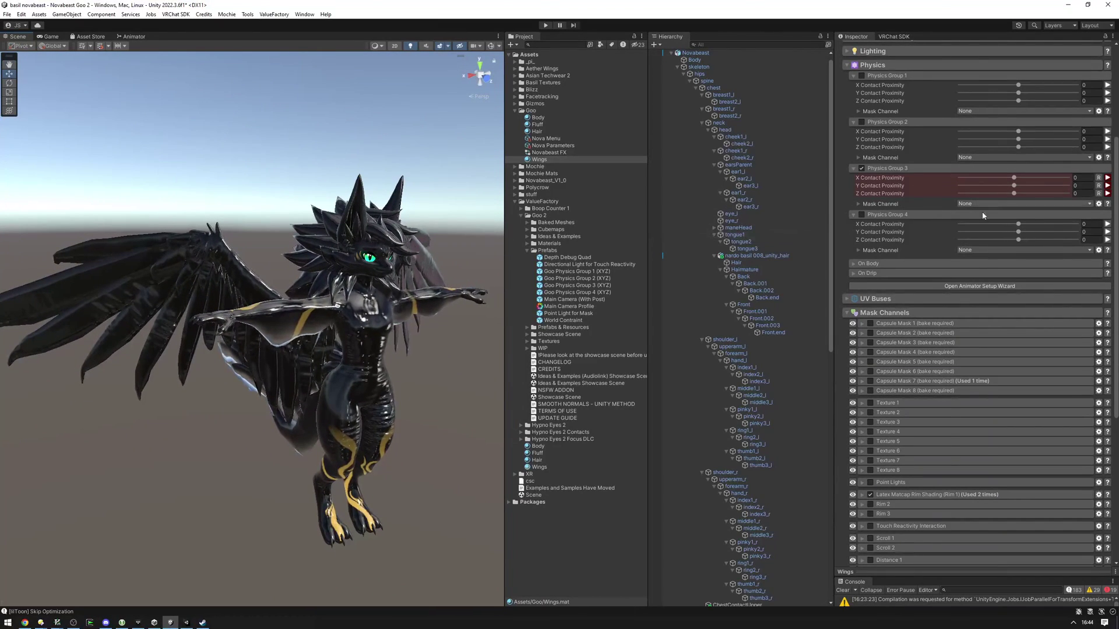
pyautogui.scroll(3, 985, 213)
pyautogui.moveTo(420, 303); pyautogui.dragTo(389, 297, button='right')
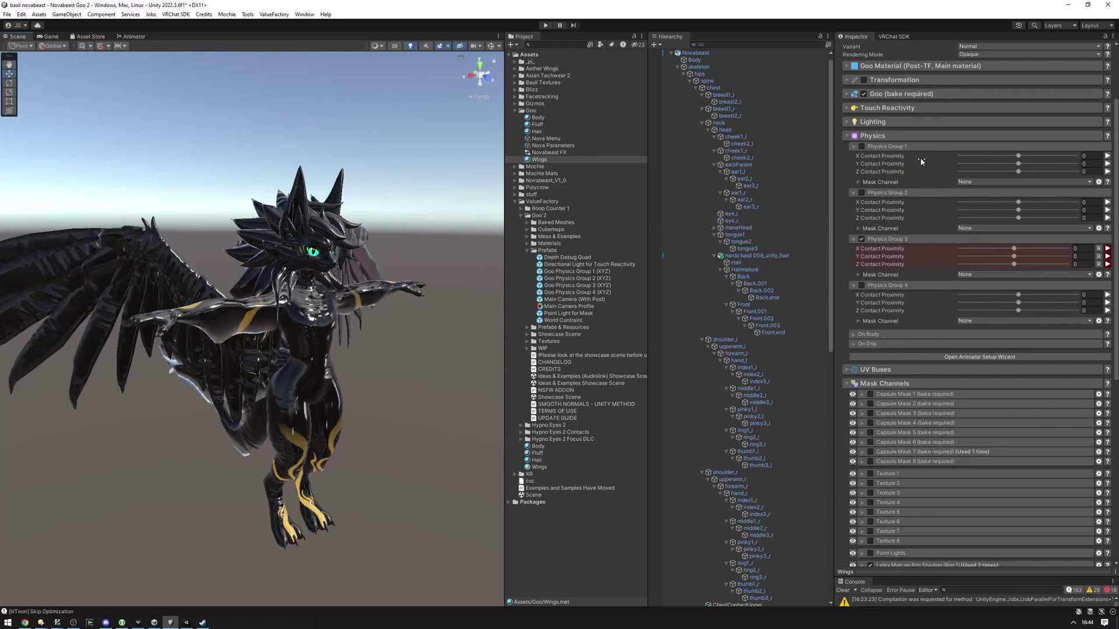
# Collapse the Wings material's mask channels, open the Animator Setup Wizard, and move its window clear of the avatar.
pyautogui.click(952, 384)
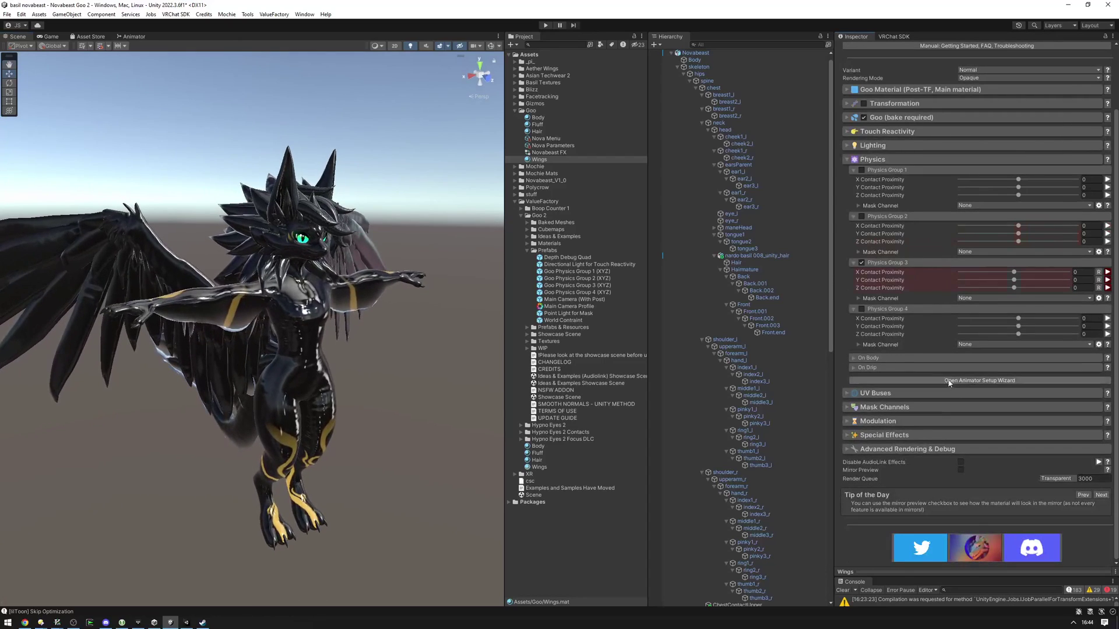
pyautogui.click(998, 382)
pyautogui.moveTo(282, 228); pyautogui.dragTo(96, 313)
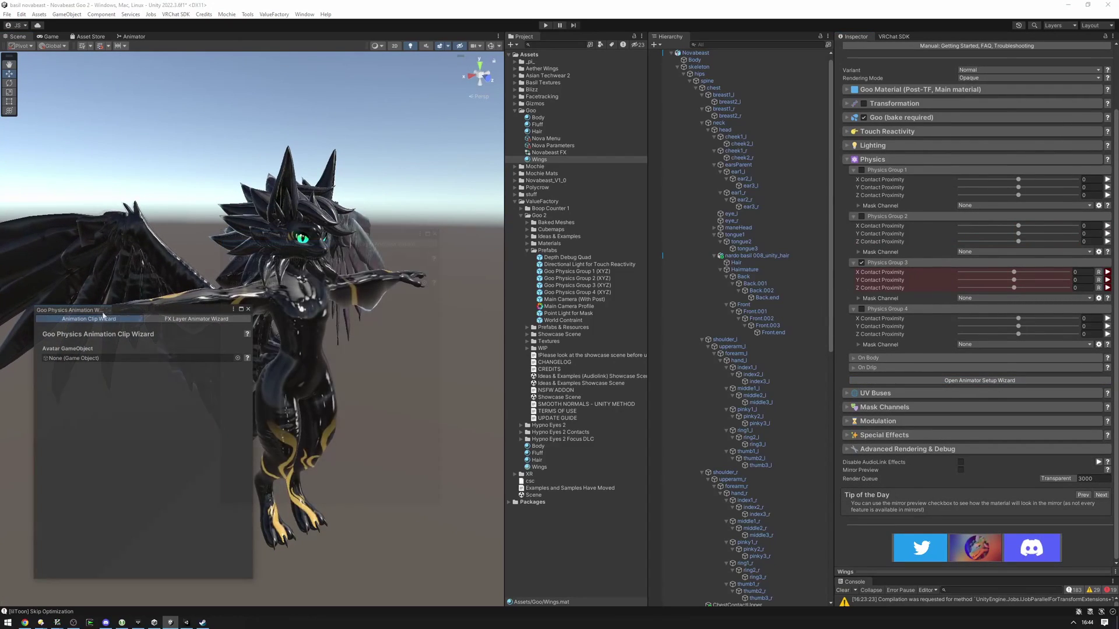
# Assign Novabeast as the Animation Clip Wizard's avatar and add its Body and Hair meshes as renderers with goo physics.
pyautogui.scroll(1, 672, 235)
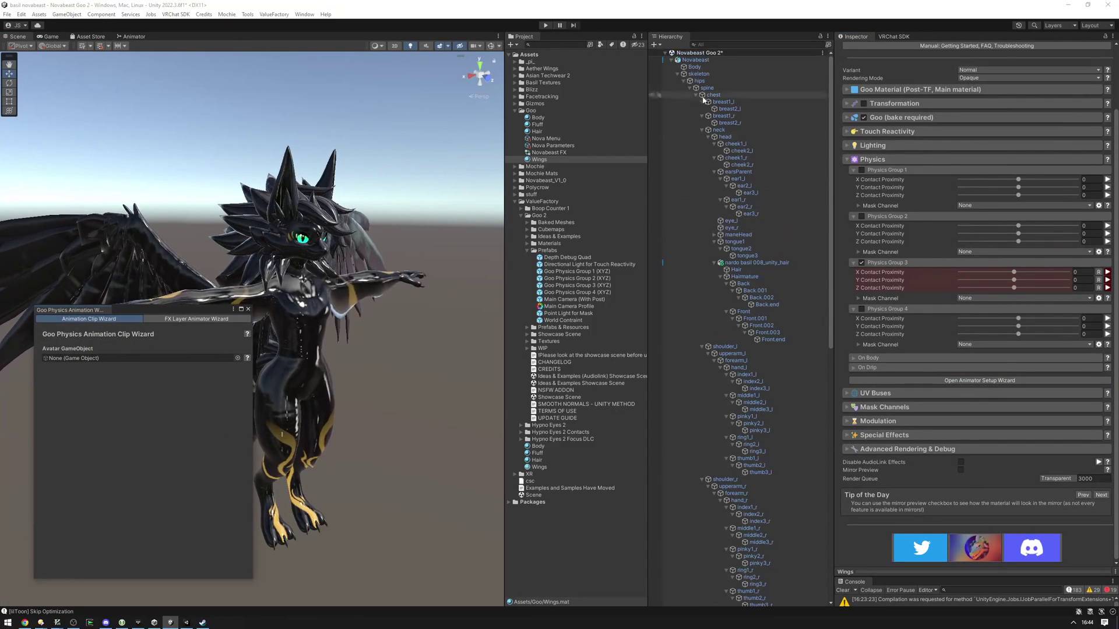
pyautogui.moveTo(691, 61); pyautogui.dragTo(97, 361)
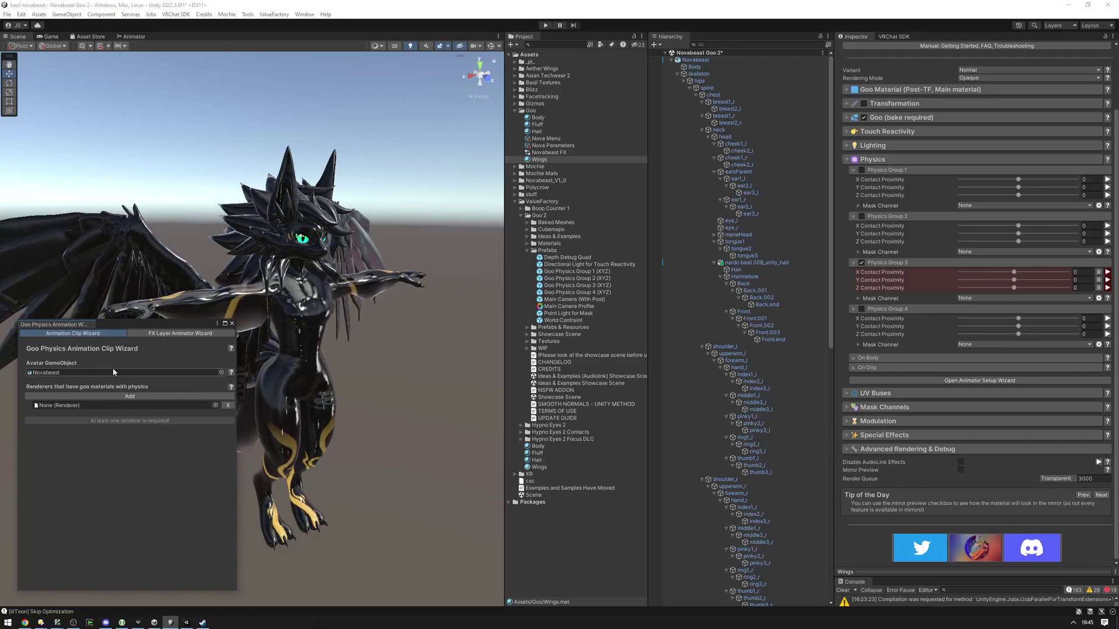
pyautogui.click(93, 396)
pyautogui.click(93, 396)
pyautogui.moveTo(696, 67); pyautogui.dragTo(100, 410)
pyautogui.moveTo(745, 276); pyautogui.dragTo(70, 417)
# Add the Body mesh under AetherWings as the third renderer in the Animation Clip Wizard.
pyautogui.click(733, 270)
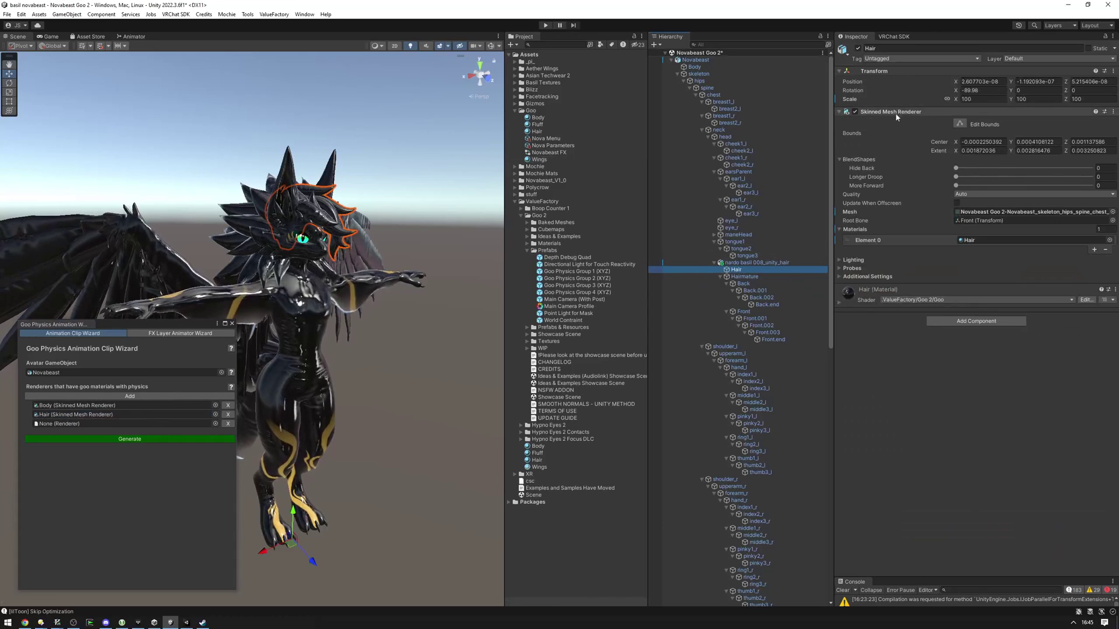
pyautogui.click(760, 263)
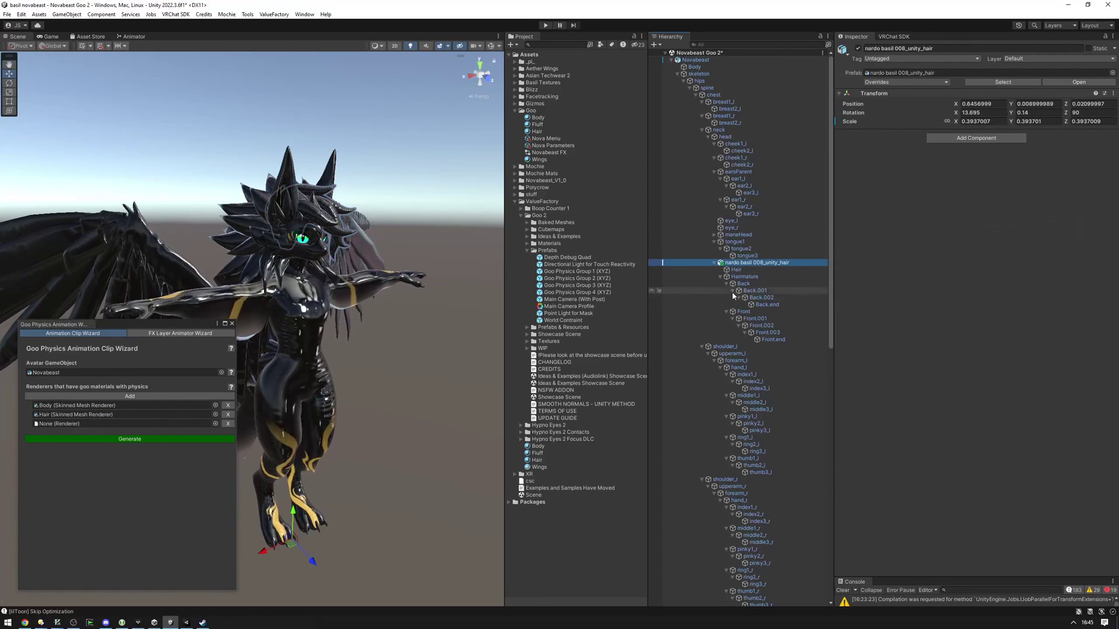
pyautogui.click(250, 264)
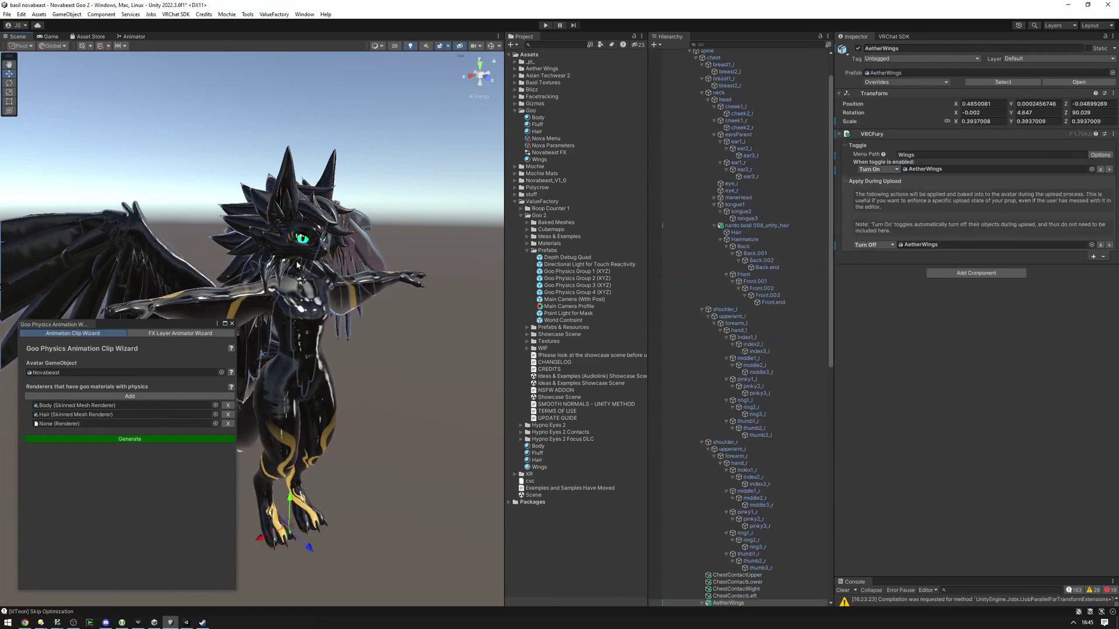
pyautogui.click(132, 252)
pyautogui.moveTo(725, 340); pyautogui.dragTo(65, 422)
# Generate the physics animation clips into the chosen output folder and inspect the Group 1 clips in Goo Physics Animations.
pyautogui.click(129, 439)
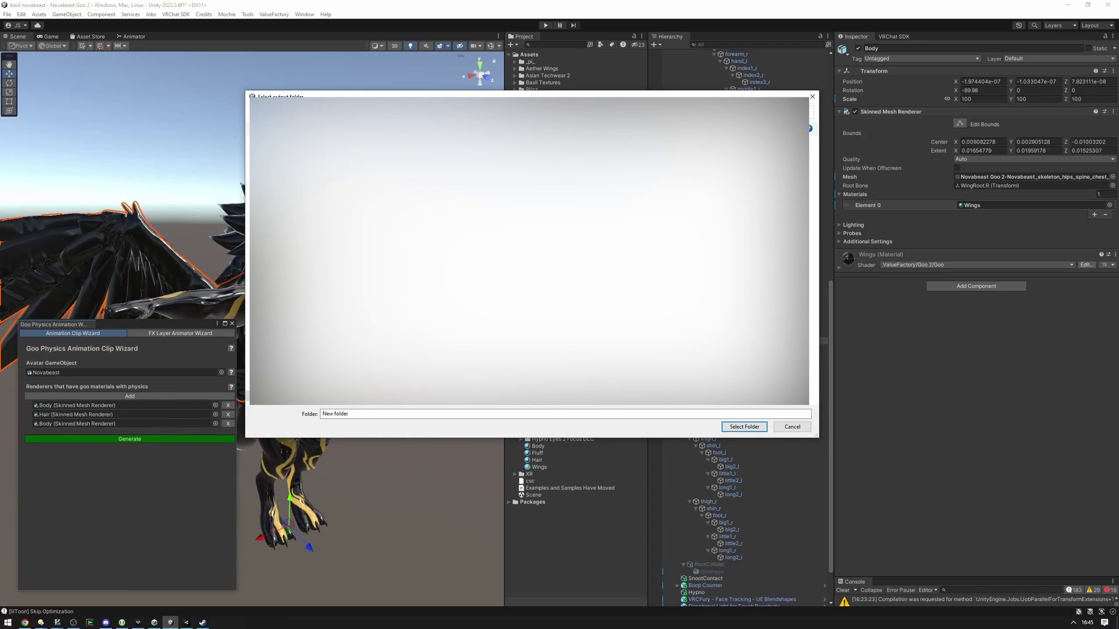
pyautogui.click(744, 427)
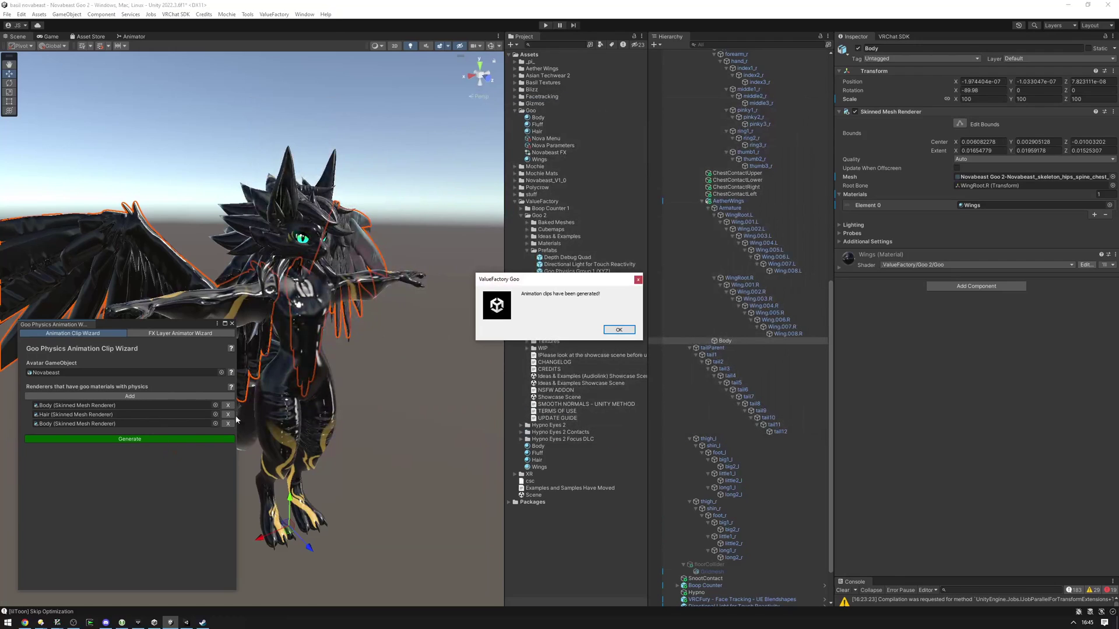
pyautogui.click(626, 330)
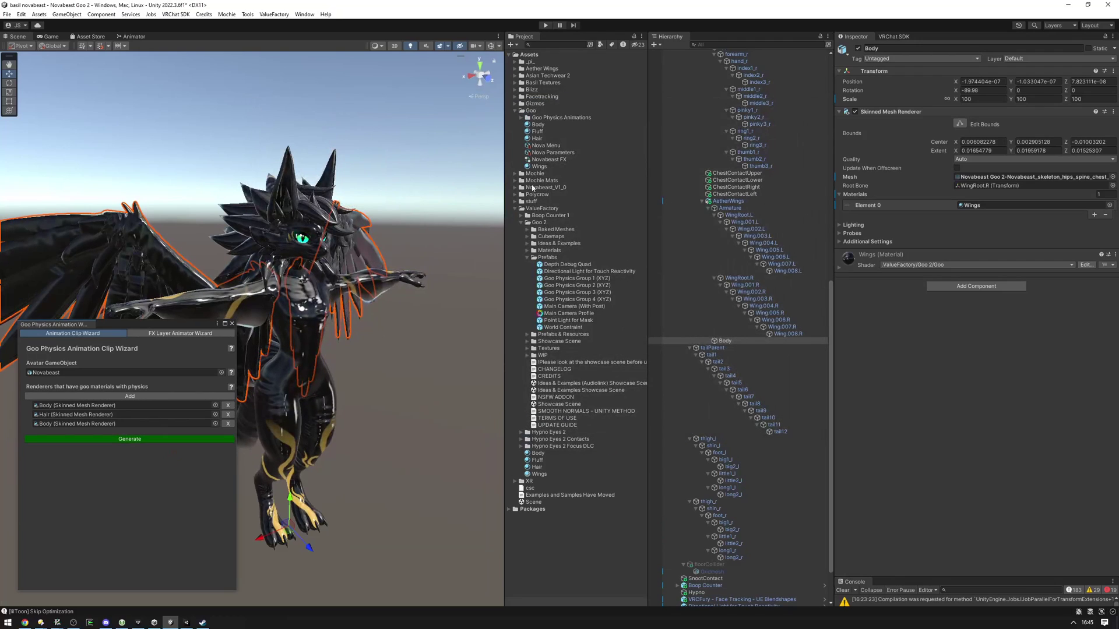
pyautogui.click(521, 118)
pyautogui.click(527, 125)
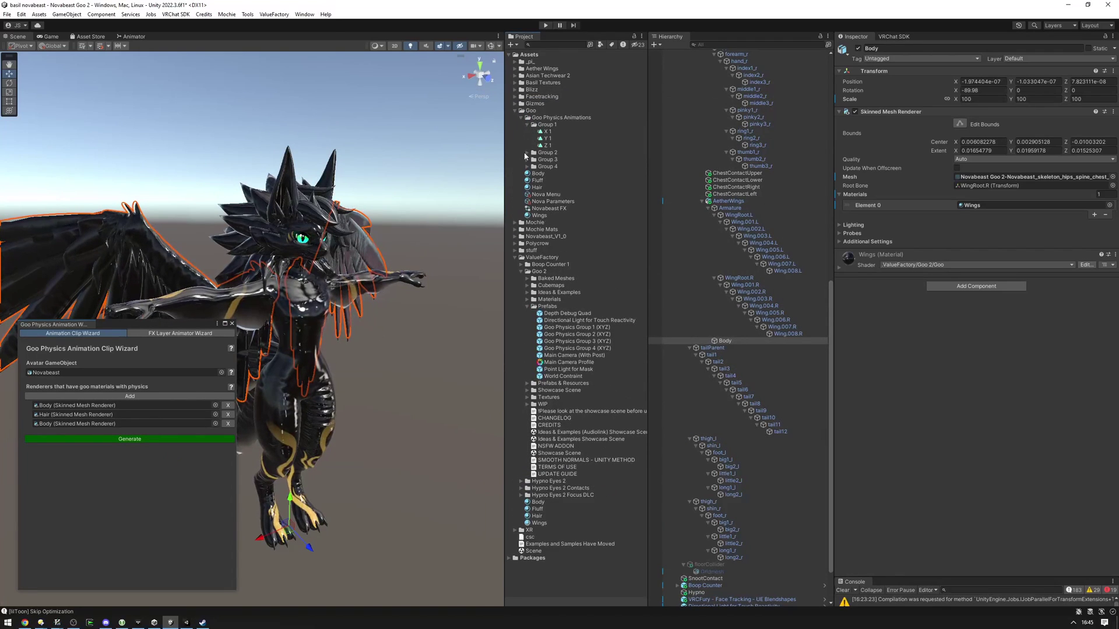
pyautogui.click(521, 118)
# Locate the avatar descriptor's FX controller and assign Novabeast FX as the FX Layer Animator in the FX Layer Animator Wizard.
pyautogui.click(181, 334)
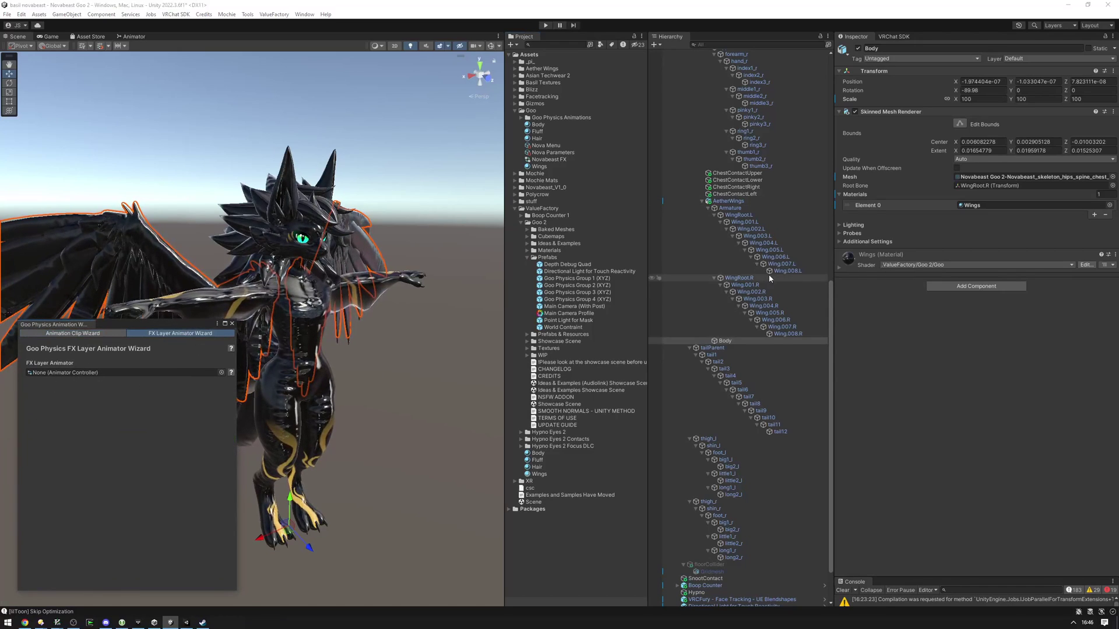
pyautogui.scroll(10, 768, 275)
pyautogui.click(696, 60)
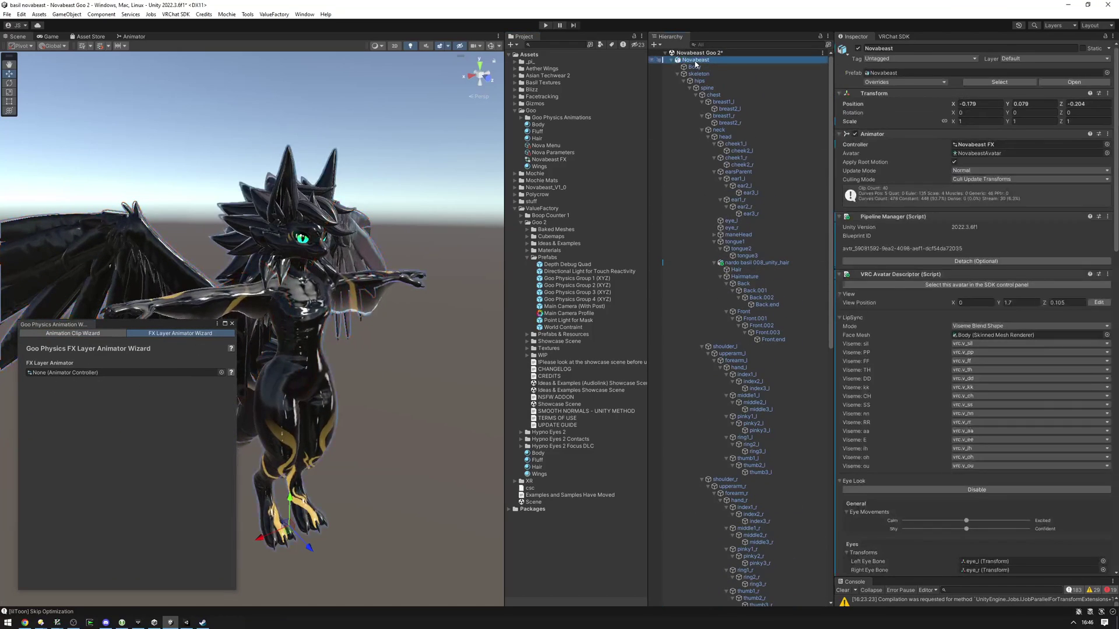
pyautogui.scroll(-15, 900, 118)
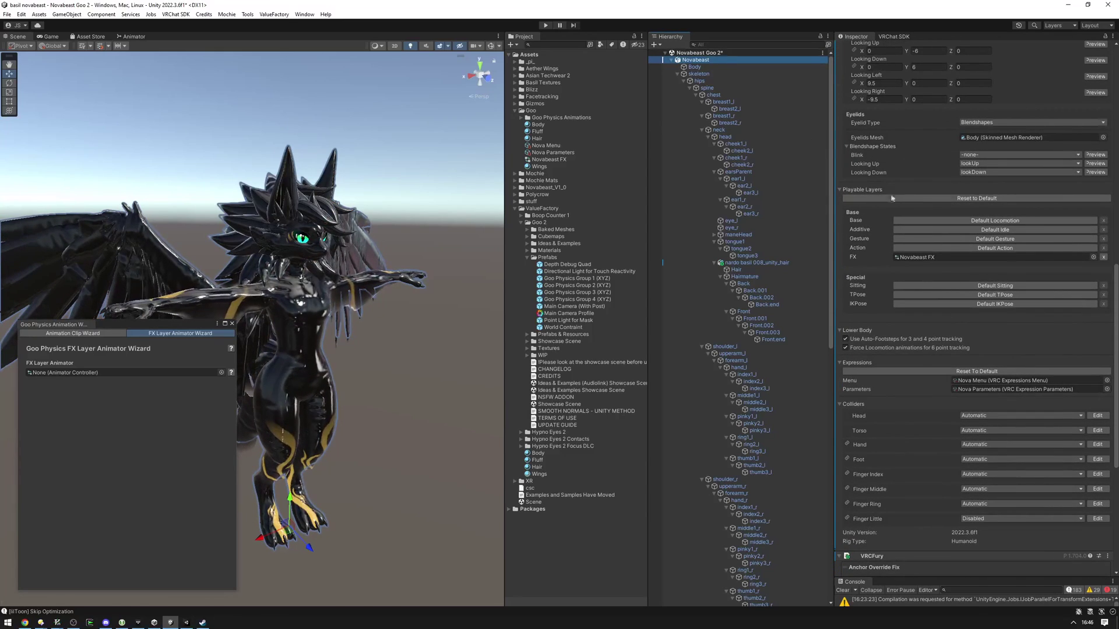
pyautogui.click(912, 257)
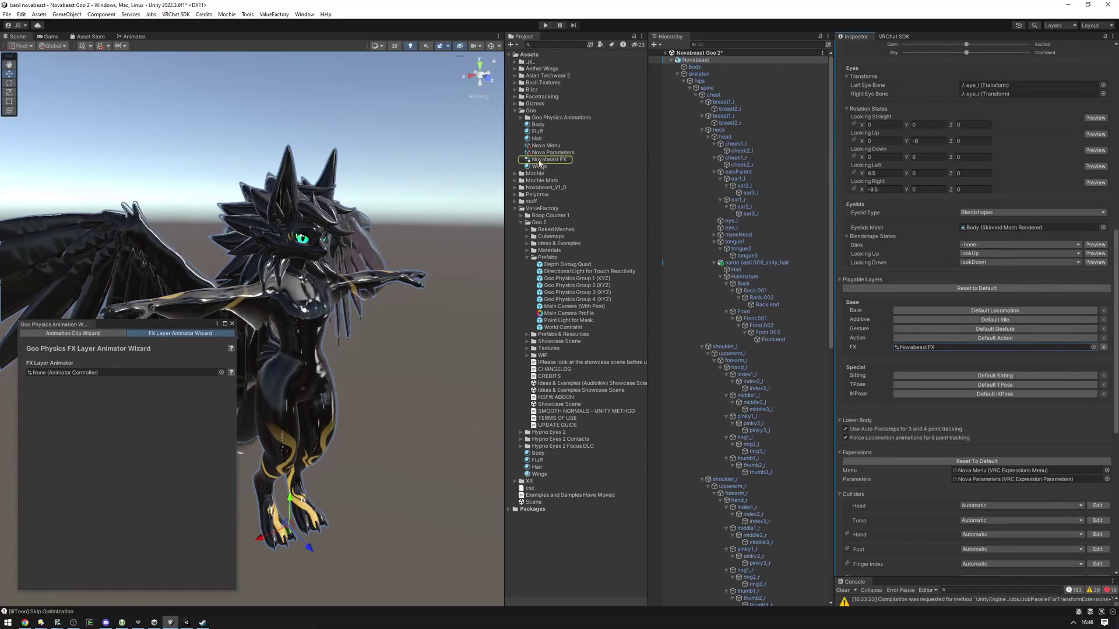
pyautogui.moveTo(541, 161); pyautogui.dragTo(144, 371)
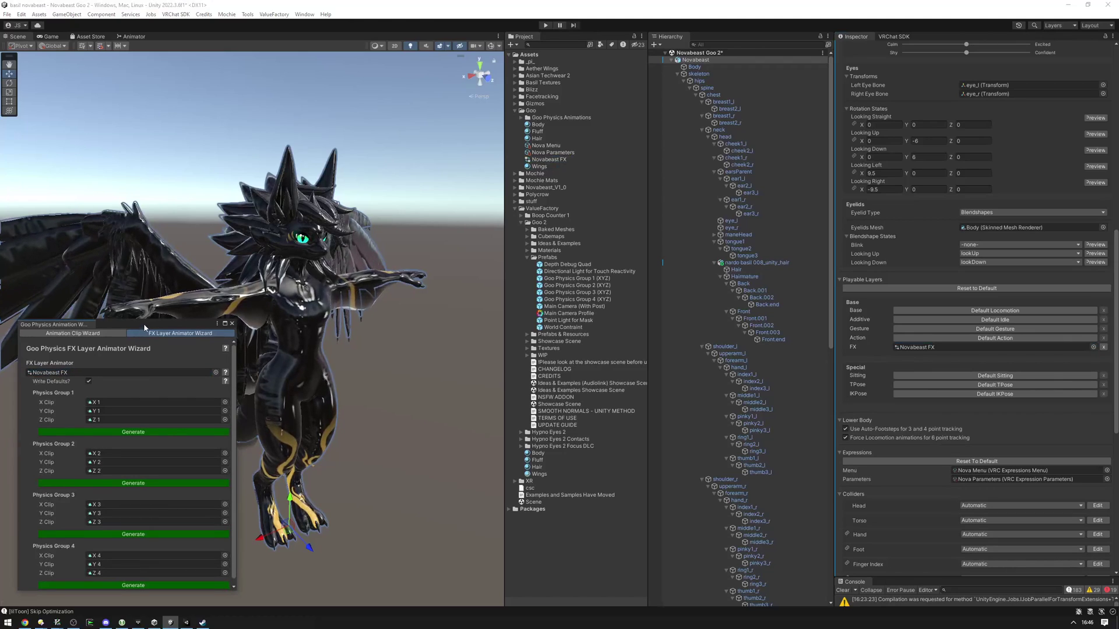
# Generate the FX animator layers for Physics Groups 1 to 4 from their X, Y and Z clips, and close the wizard.
pyautogui.moveTo(128, 325); pyautogui.dragTo(144, 261)
pyautogui.click(90, 334)
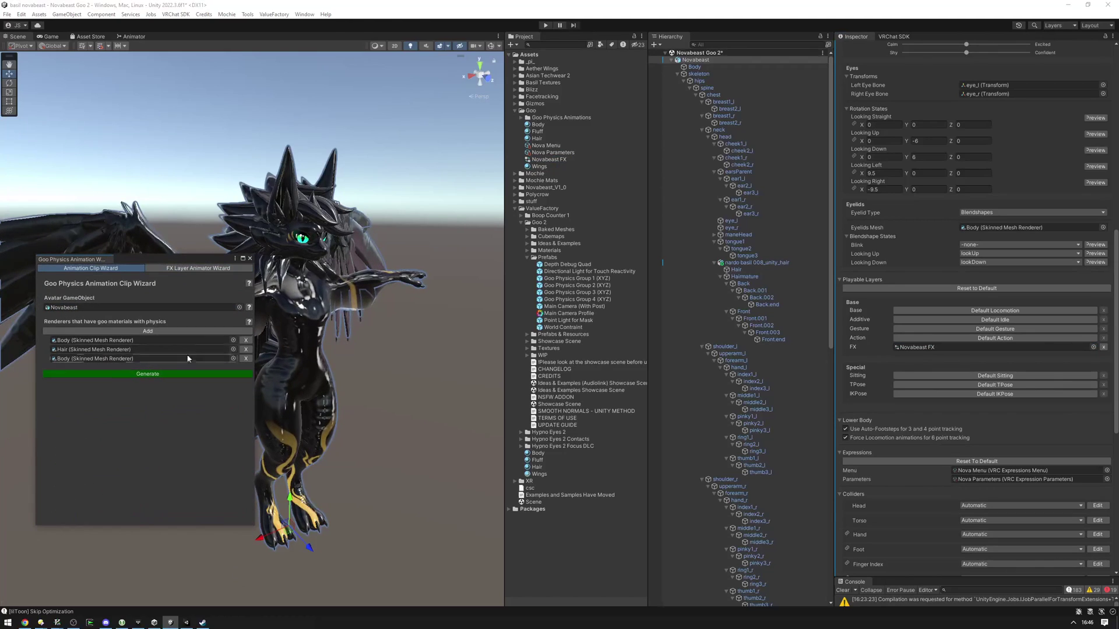
pyautogui.click(198, 268)
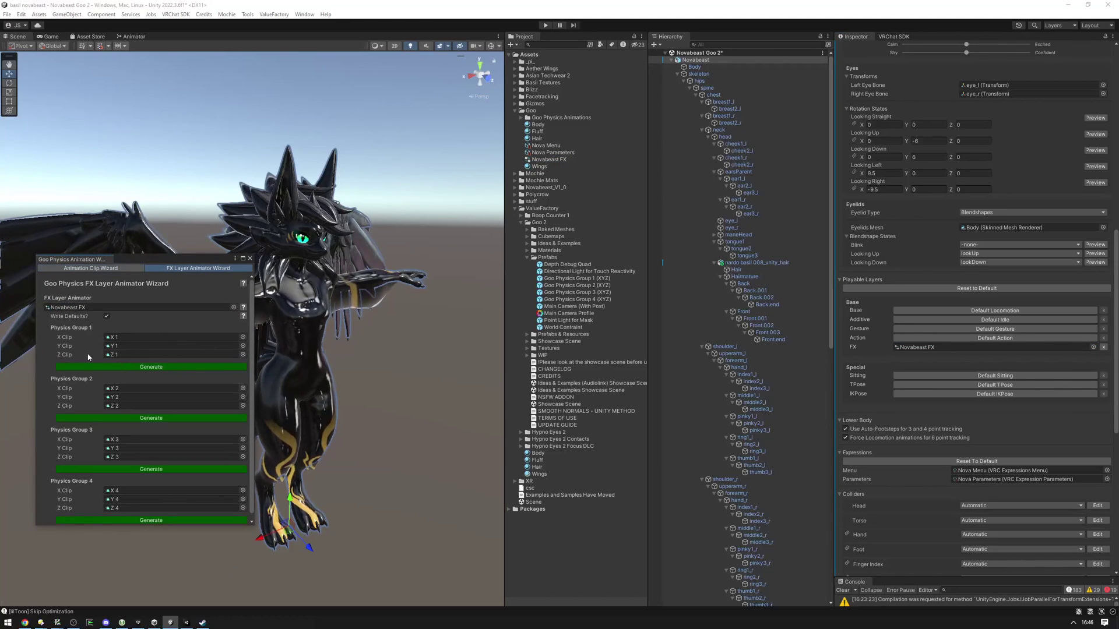
pyautogui.scroll(-1, 87, 353)
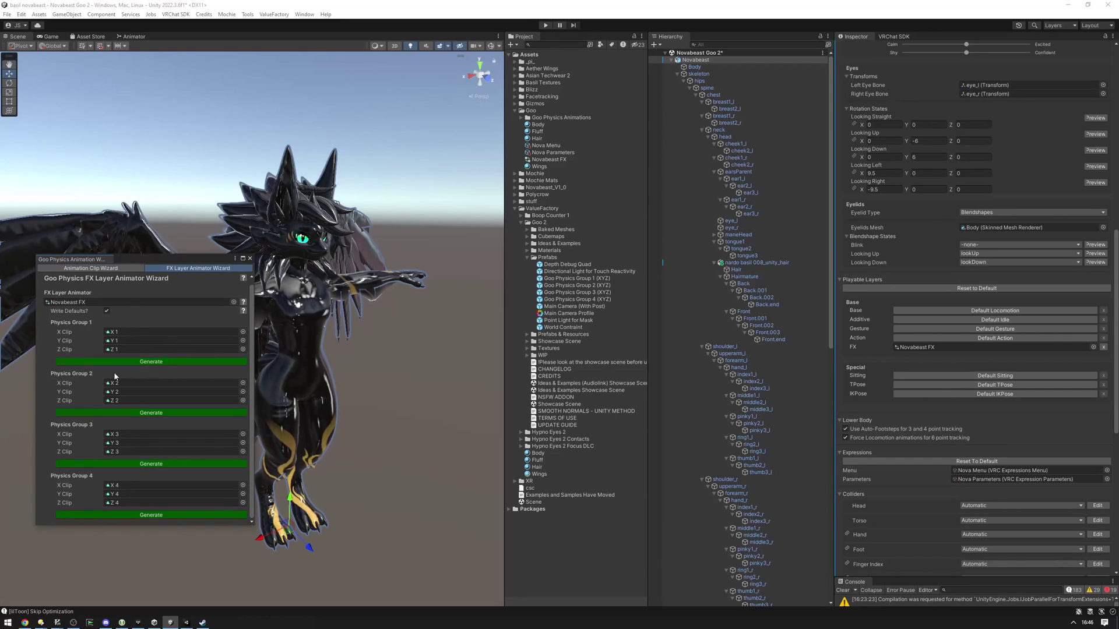
pyautogui.moveTo(124, 260); pyautogui.dragTo(230, 219)
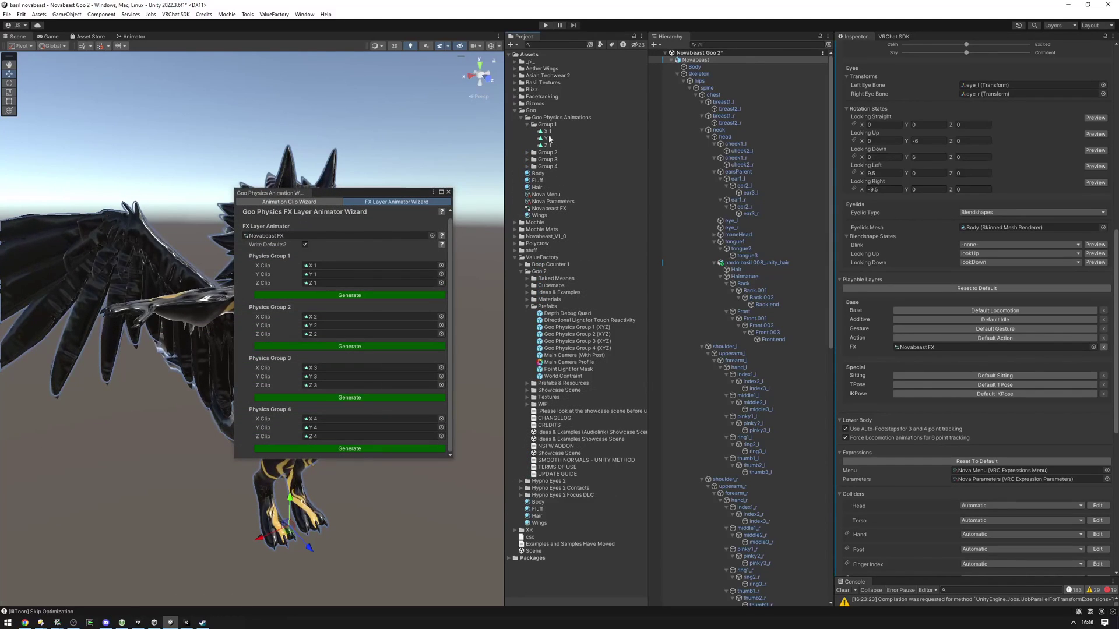
pyautogui.click(385, 295)
pyautogui.click(352, 322)
pyautogui.click(352, 343)
pyautogui.click(349, 365)
pyautogui.moveTo(327, 193); pyautogui.dragTo(843, 238)
pyautogui.click(965, 238)
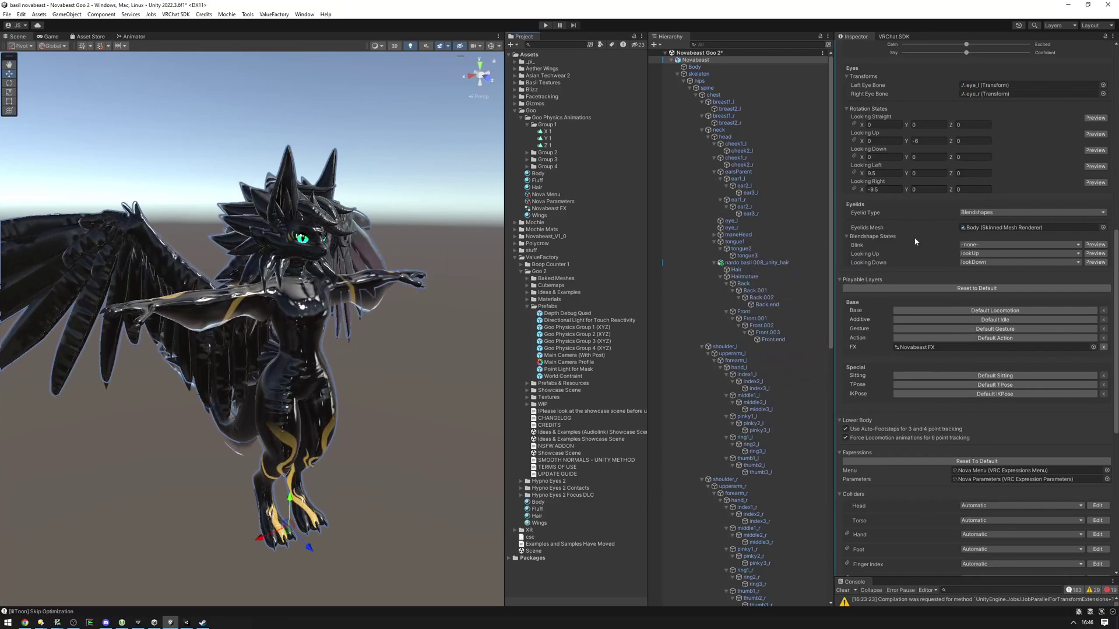
# Enter play mode with Novabeast selected and move the avatar in the Scene view to test the goo physics.
pyautogui.moveTo(505, 204); pyautogui.dragTo(697, 62)
pyautogui.click(568, 208)
pyautogui.click(697, 61)
pyautogui.click(547, 25)
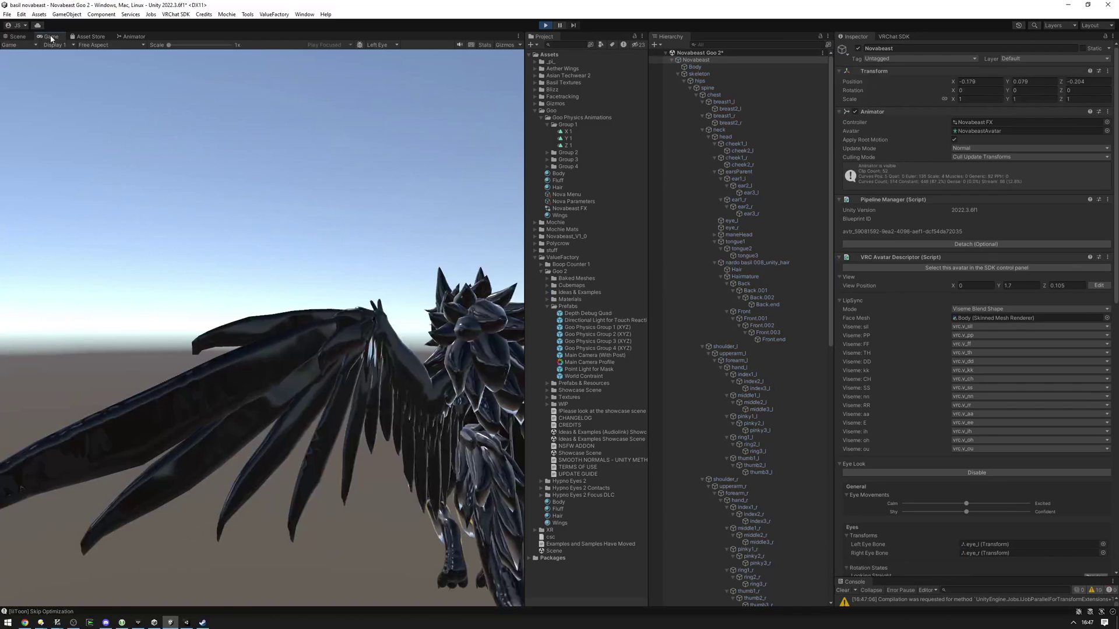
pyautogui.click(19, 36)
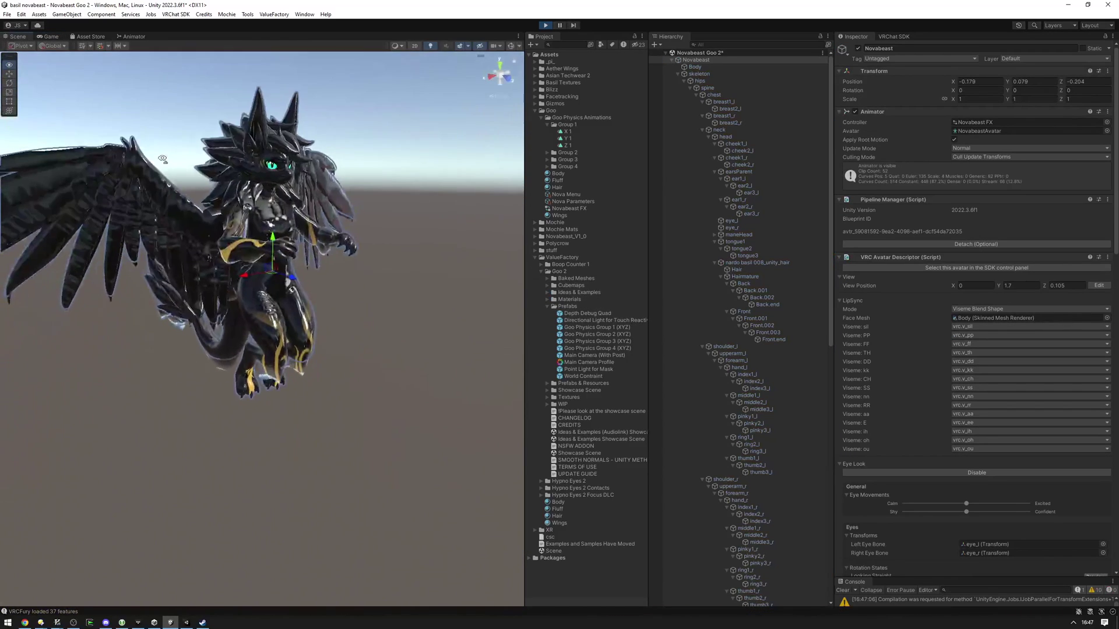
pyautogui.moveTo(245, 308); pyautogui.dragTo(210, 378)
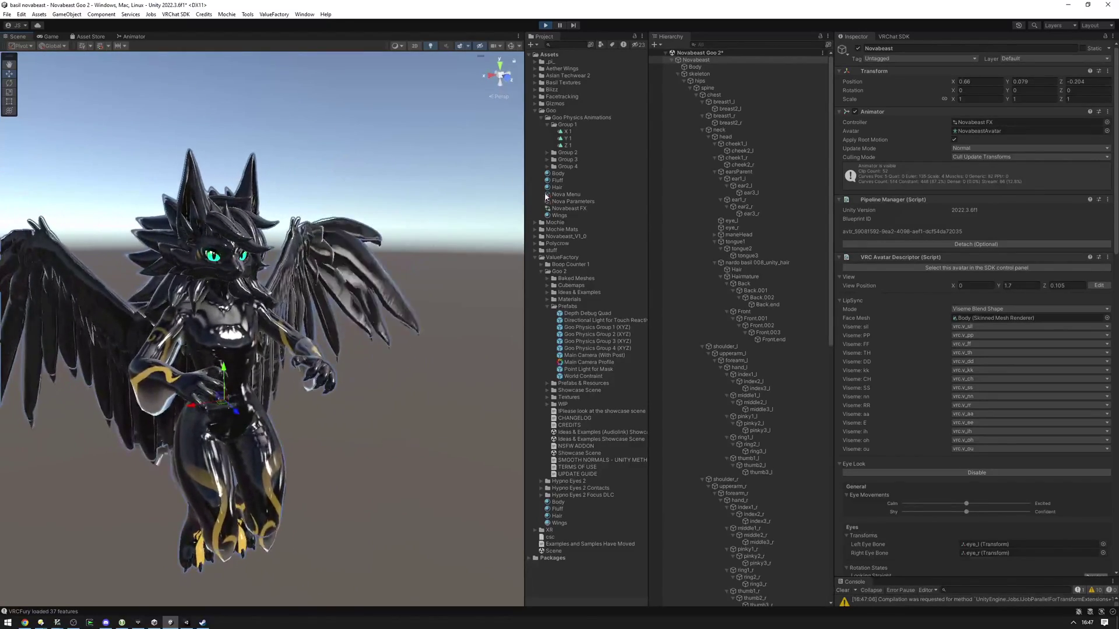
# Lock the Inspector on the Body material, reselect Novabeast, and move the avatar around to watch its physics.
pyautogui.click(558, 173)
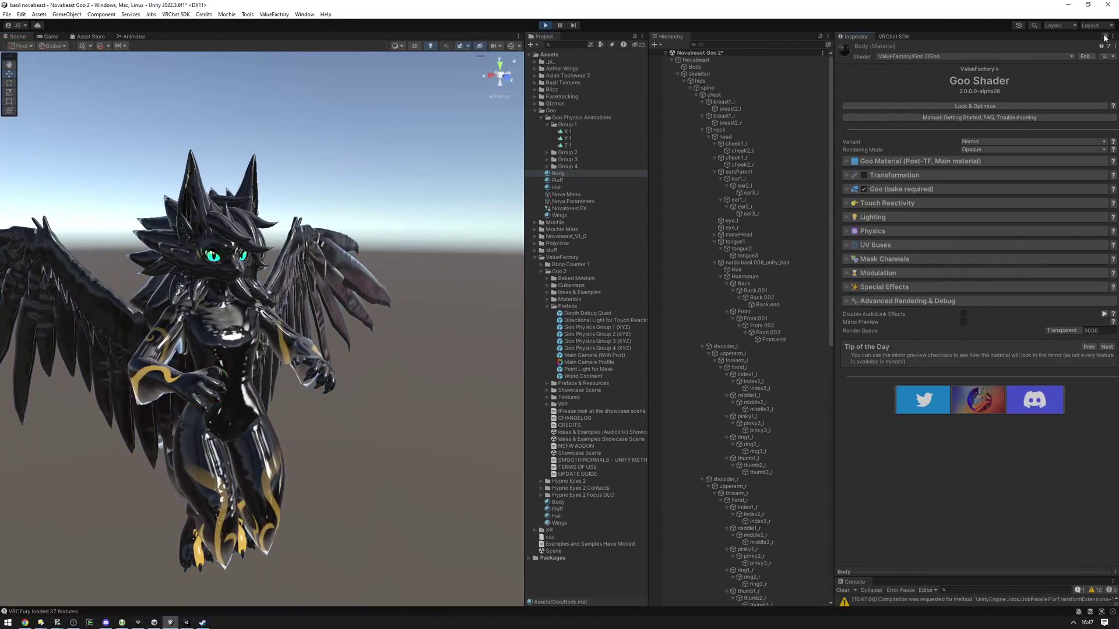
pyautogui.moveTo(408, 281); pyautogui.dragTo(358, 296, button='right')
pyautogui.click(698, 60)
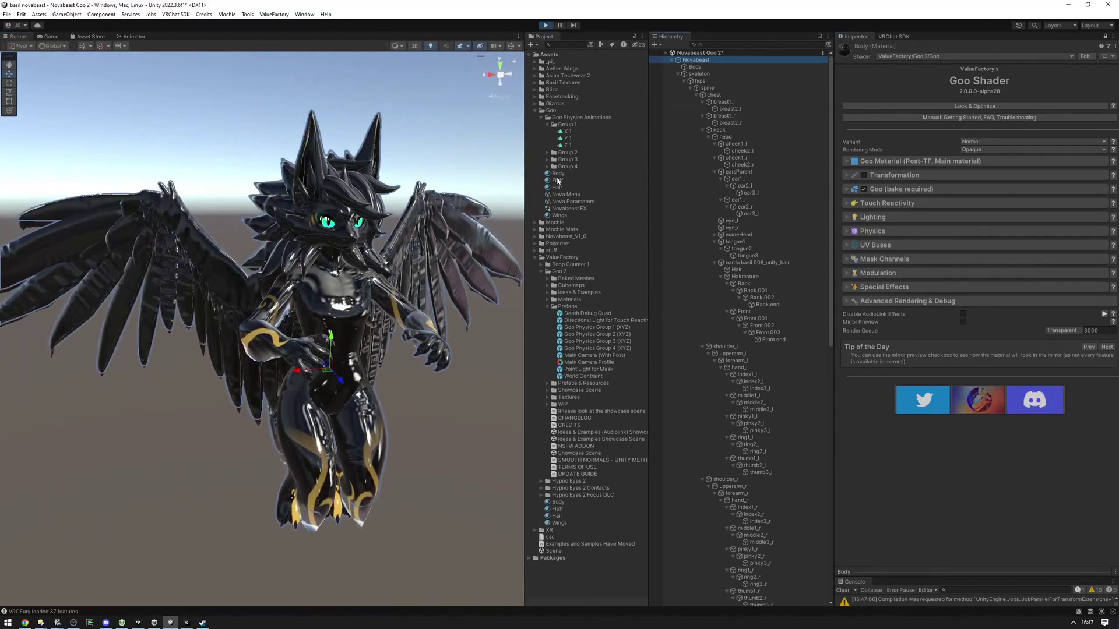
pyautogui.moveTo(285, 368); pyautogui.dragTo(140, 425)
pyautogui.moveTo(178, 412); pyautogui.dragTo(143, 400, button='right')
pyautogui.press('w')
pyautogui.keyDown('alt'); pyautogui.moveTo(143, 400); pyautogui.dragTo(147, 405); pyautogui.keyUp('alt')
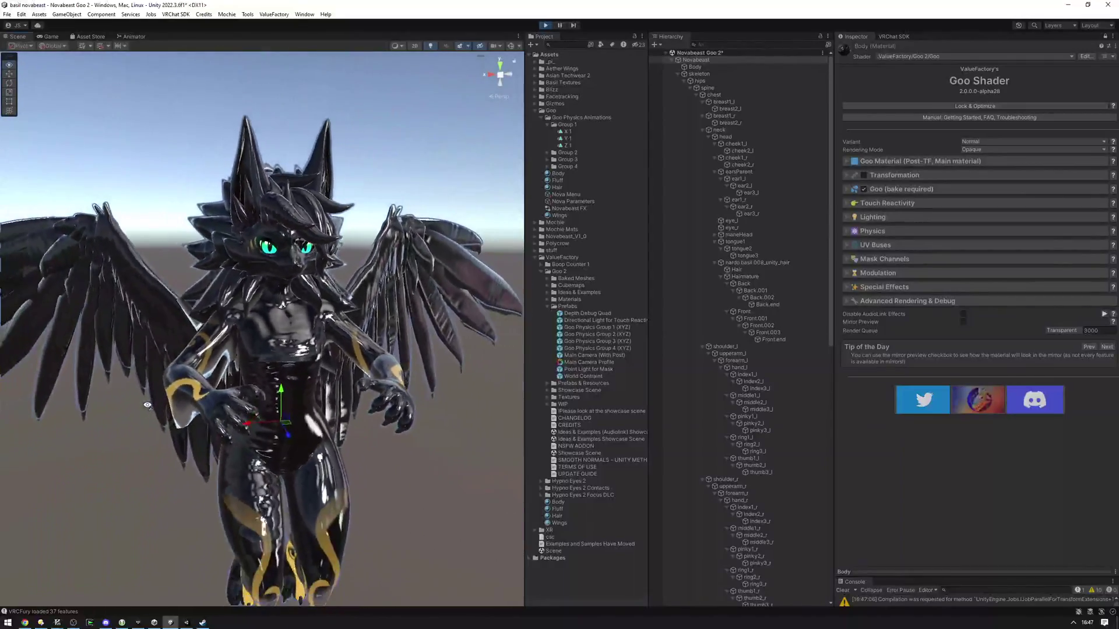
pyautogui.moveTo(214, 420); pyautogui.dragTo(225, 417)
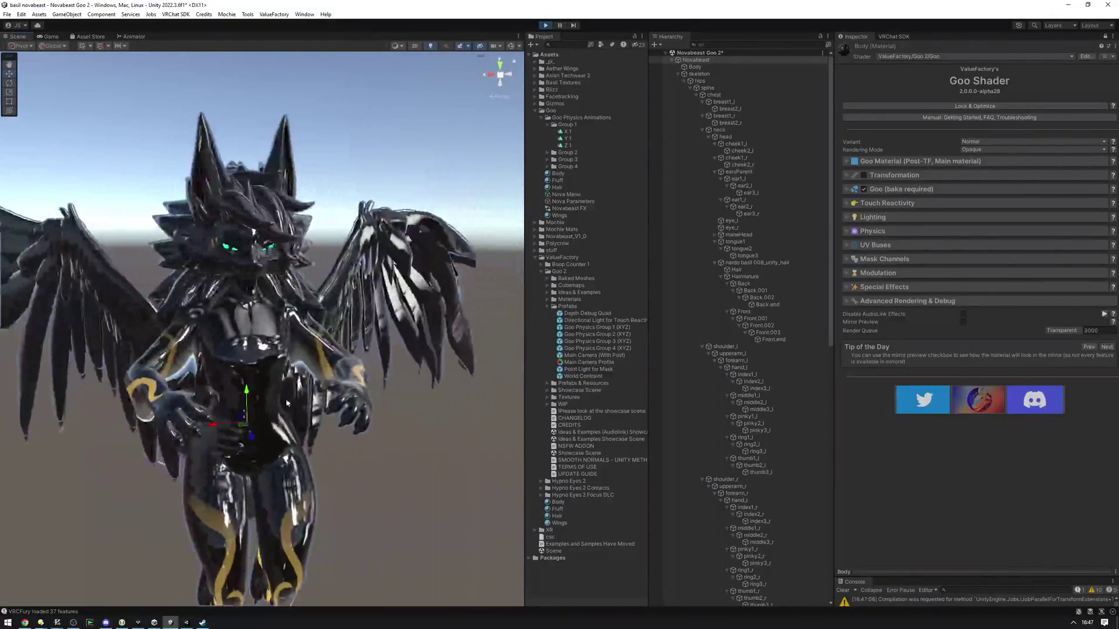
# Expand the Body material's physics settings and set the On Body mask channel to Deform Drip Mask (Mask 1), Deformation (Green Channel).
pyautogui.click(875, 231)
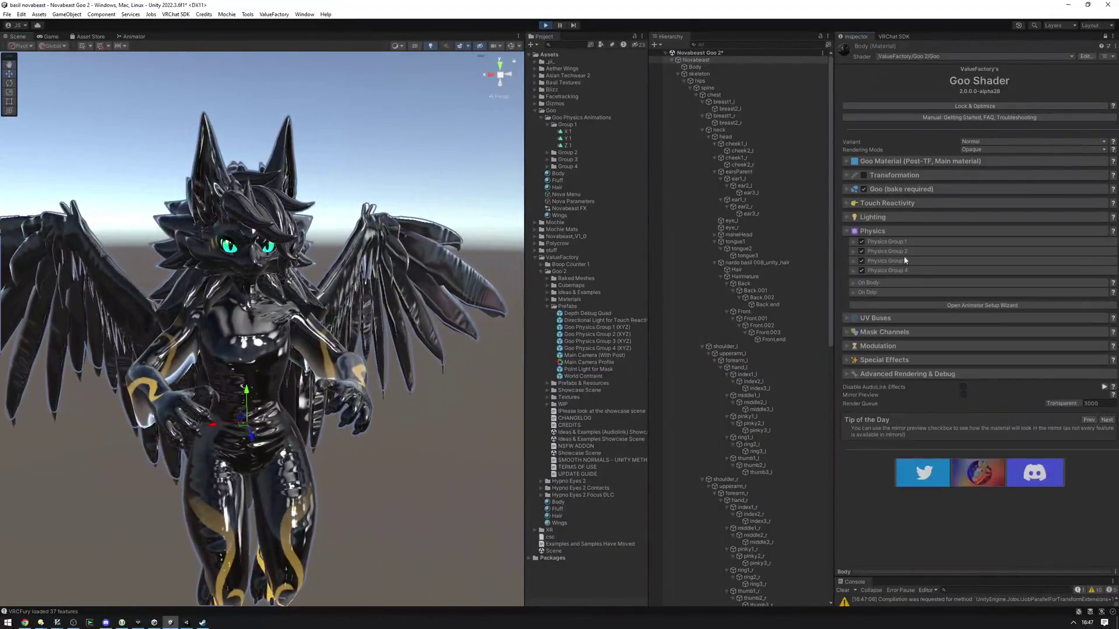
pyautogui.click(874, 293)
pyautogui.click(880, 283)
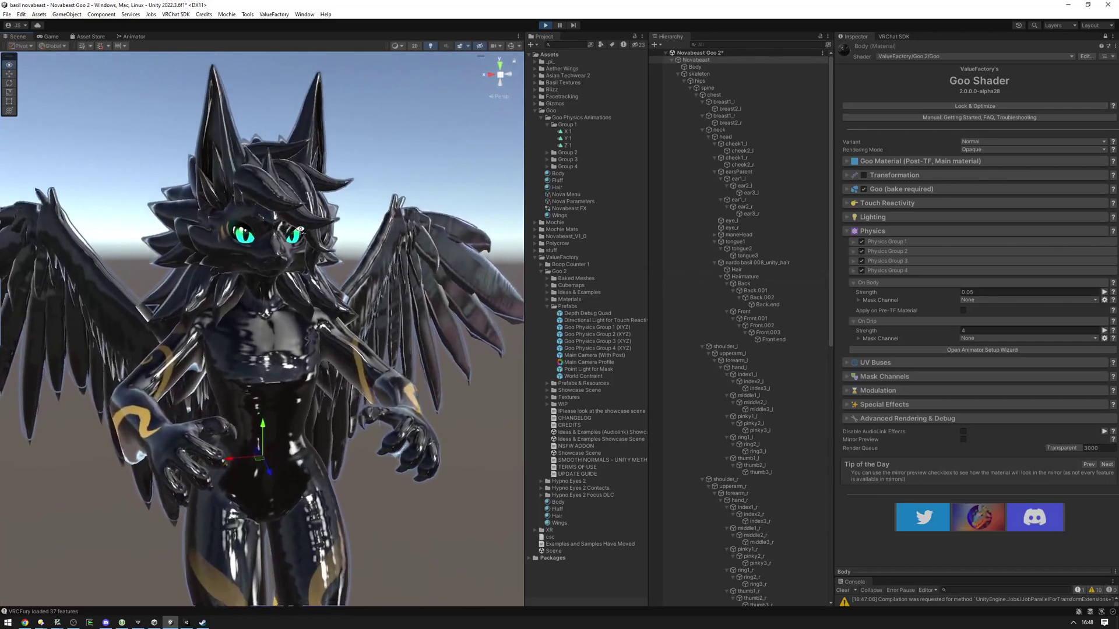
pyautogui.click(1000, 300)
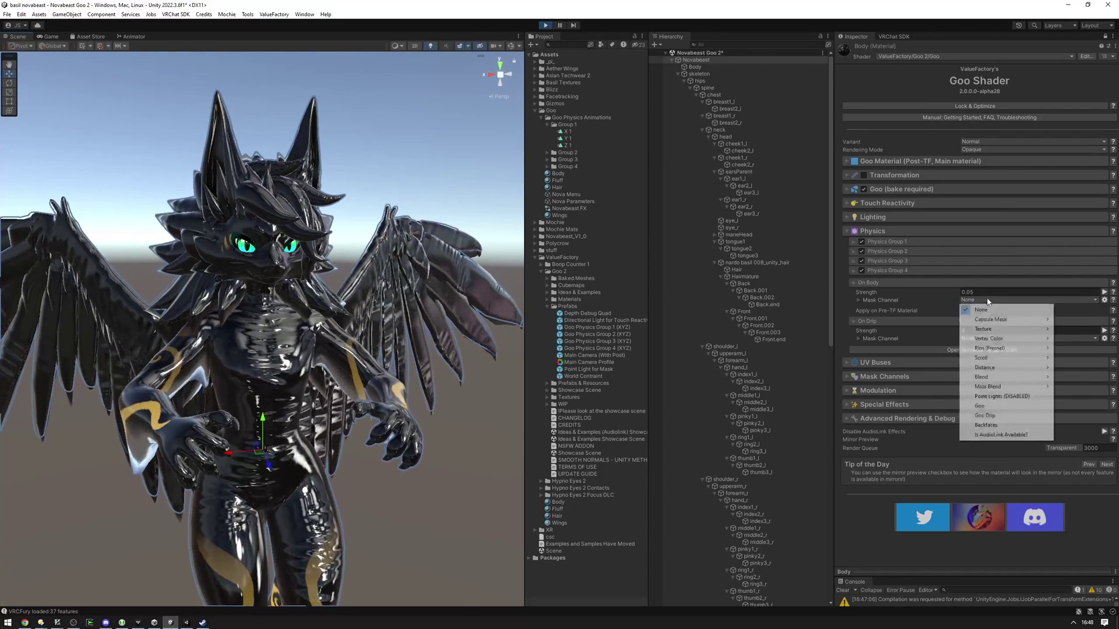
pyautogui.moveTo(1000, 330)
pyautogui.moveTo(909, 330)
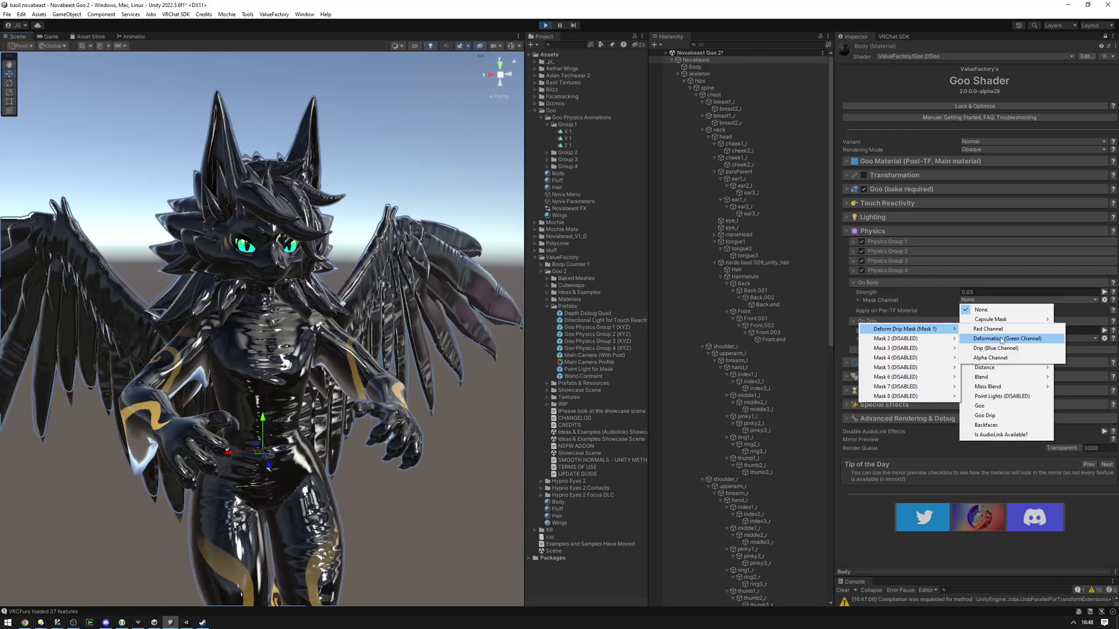
pyautogui.click(1001, 338)
# Preview the On Body deformation mask on the avatar from several angles, and turn the mask visualisation off.
pyautogui.click(970, 300)
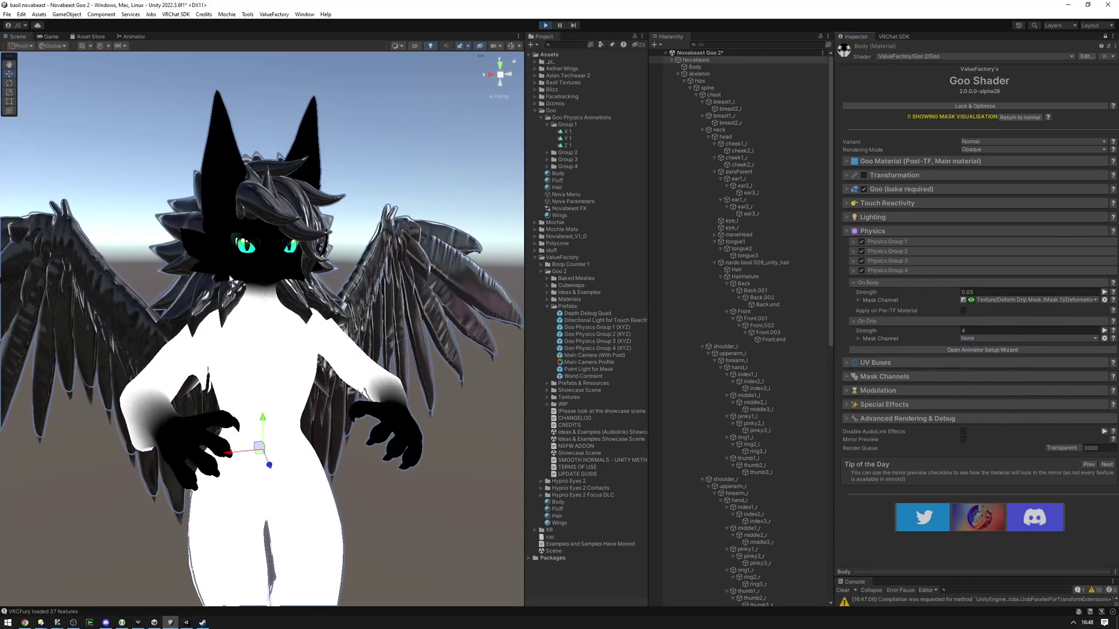
pyautogui.moveTo(447, 425); pyautogui.dragTo(493, 433, button='right')
pyautogui.moveTo(384, 339); pyautogui.dragTo(297, 275, button='right')
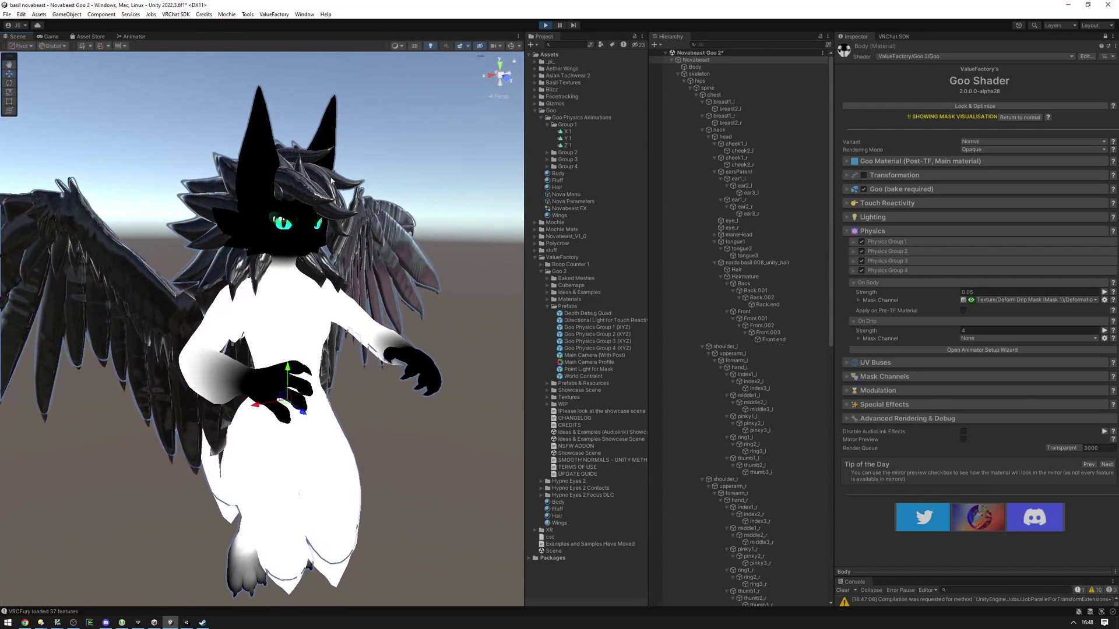
pyautogui.click(973, 300)
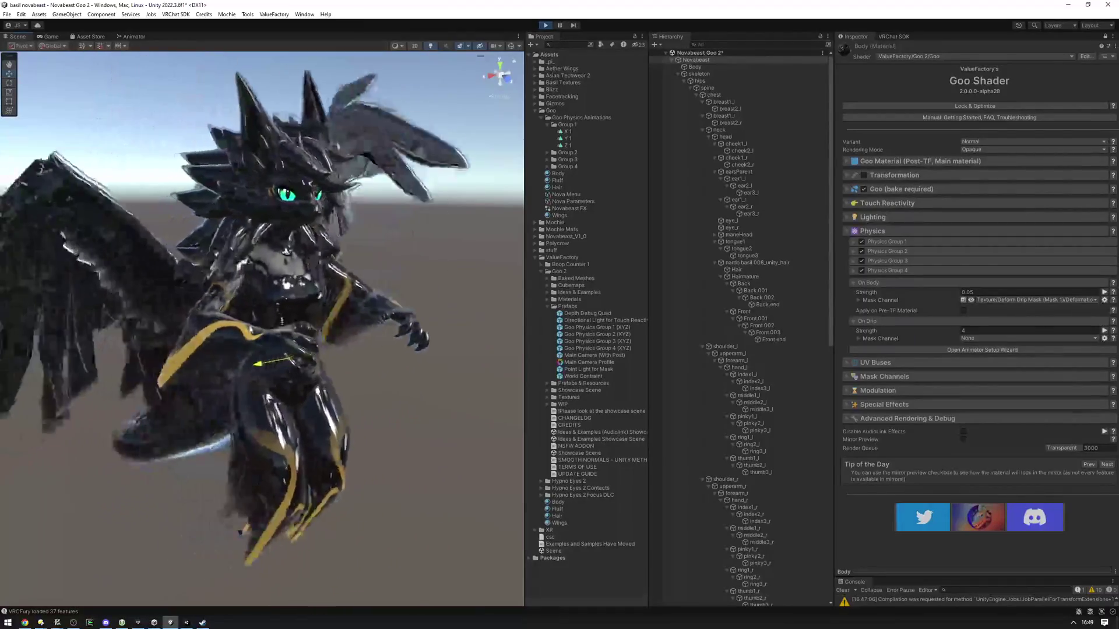
# Move the avatar to test On Drip strengths of 0 and 10, and set the strength back to 4.
pyautogui.moveTo(244, 320); pyautogui.dragTo(295, 309)
pyautogui.moveTo(295, 309); pyautogui.dragTo(257, 273, button='right')
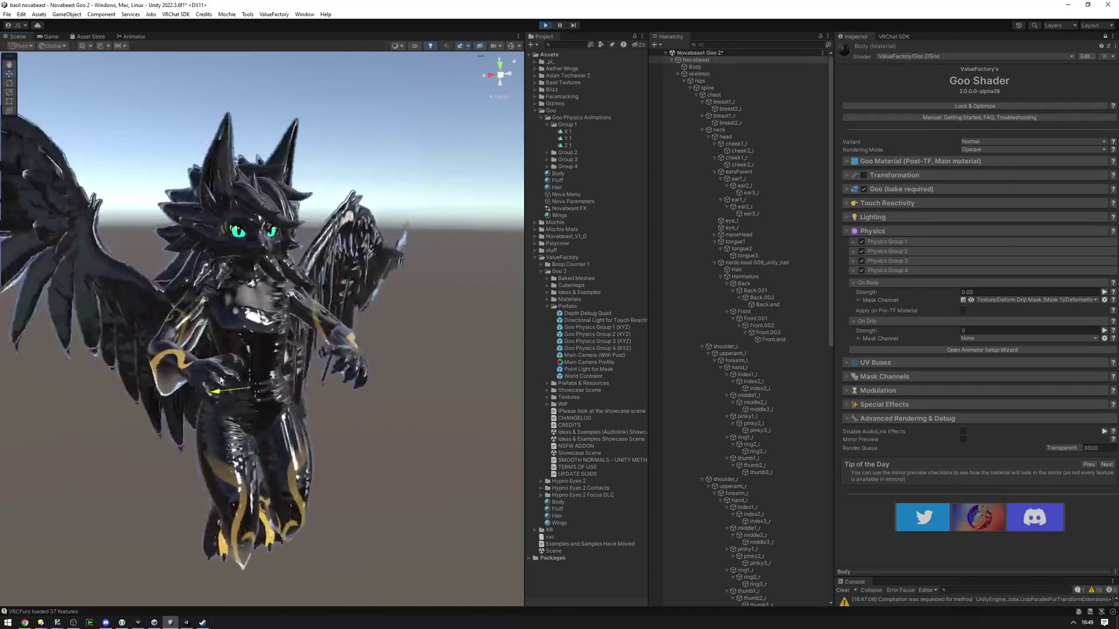
pyautogui.moveTo(303, 381); pyautogui.dragTo(238, 394)
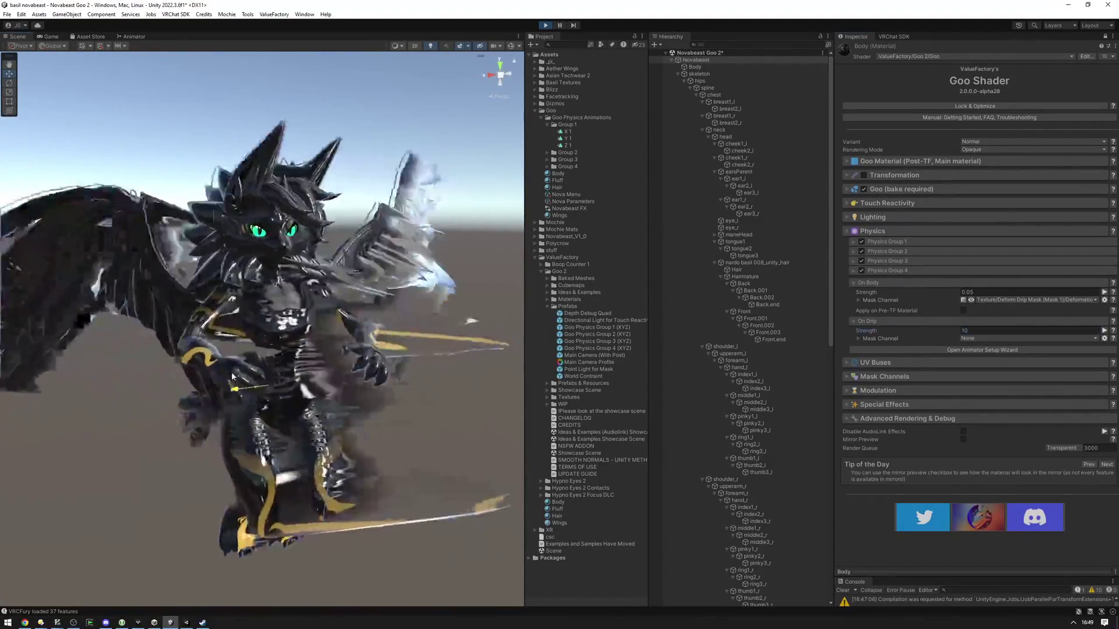
pyautogui.click(1017, 331)
pyautogui.write('4')
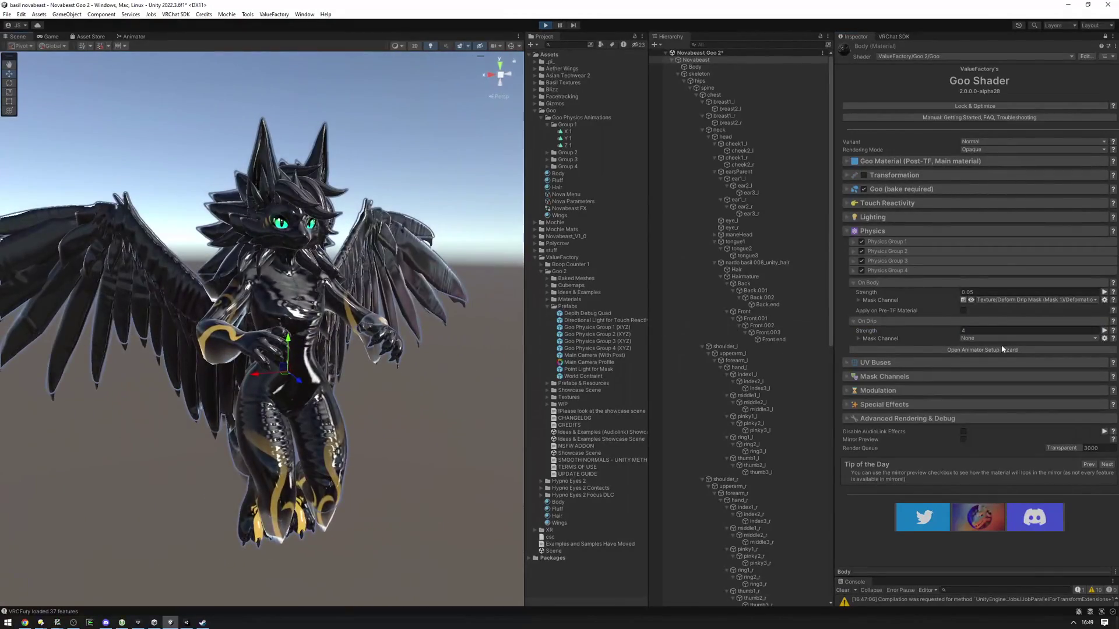
pyautogui.moveTo(251, 364); pyautogui.dragTo(300, 366)
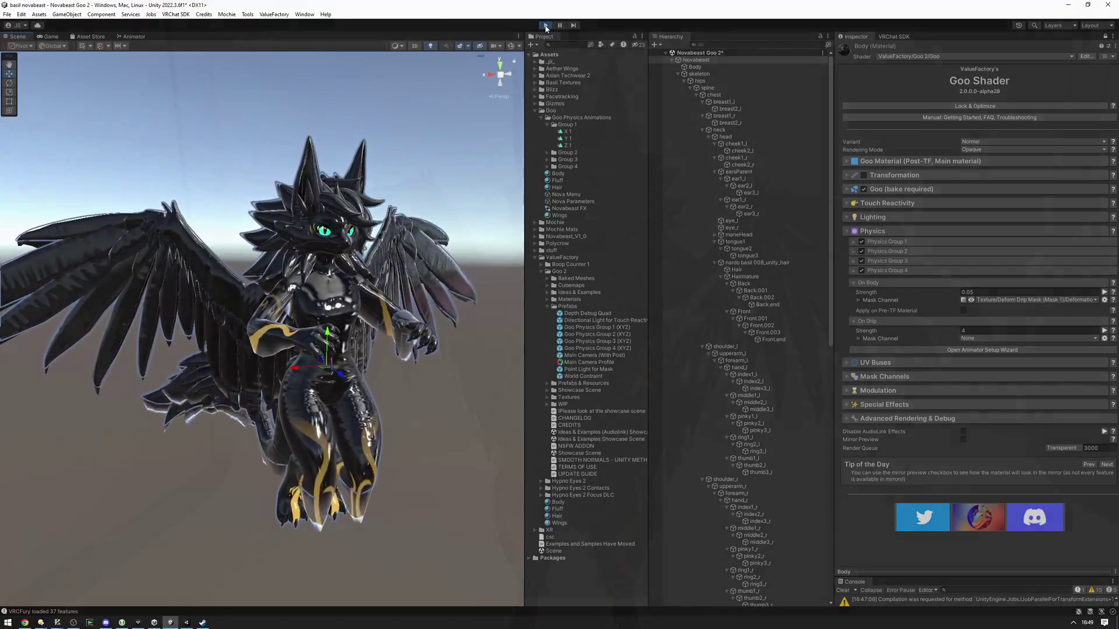